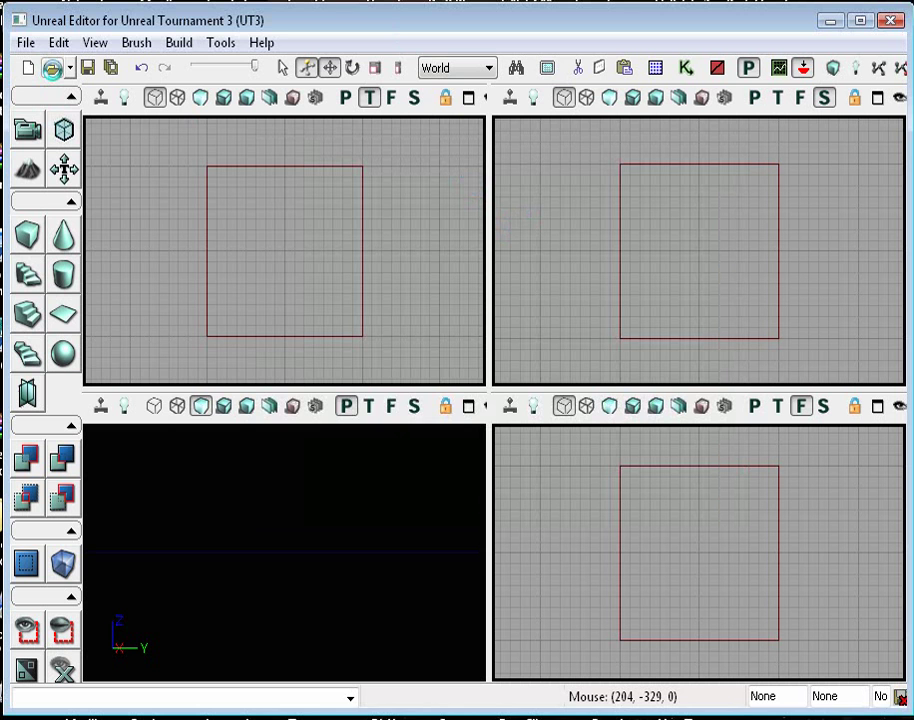
- Open the map CTF-BronzeWorrior.ut3 from the CustomMaps folder
{"action": "left_click", "coordinate": [52, 68]}
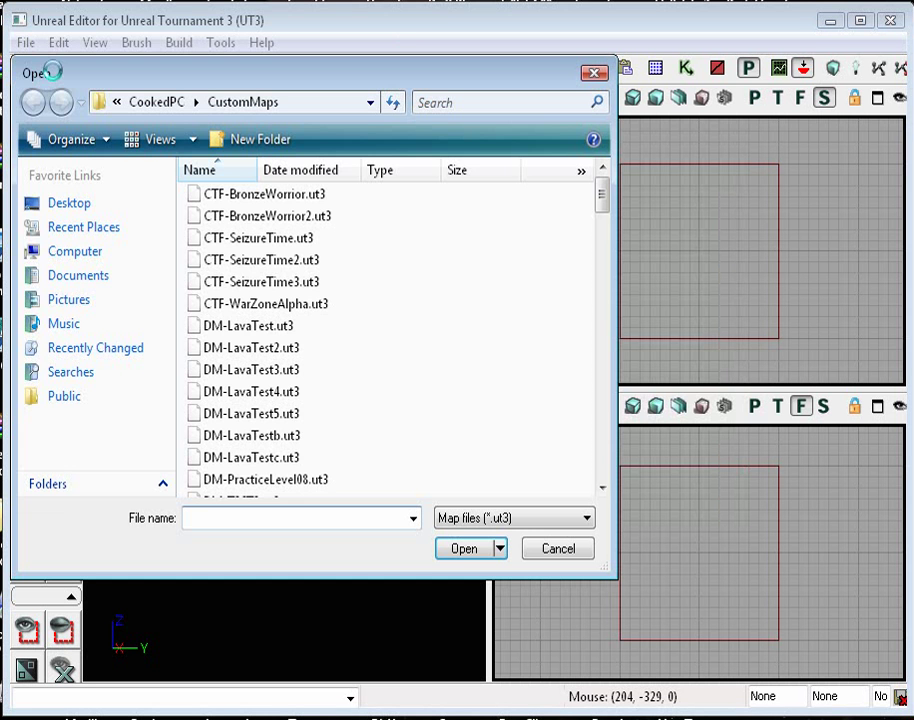
{"action": "mouse_move", "coordinate": [601, 195]}
{"action": "left_mouse_down"}
{"action": "mouse_move", "coordinate": [582, 259]}
{"action": "mouse_move", "coordinate": [585, 198]}
{"action": "left_mouse_up"}
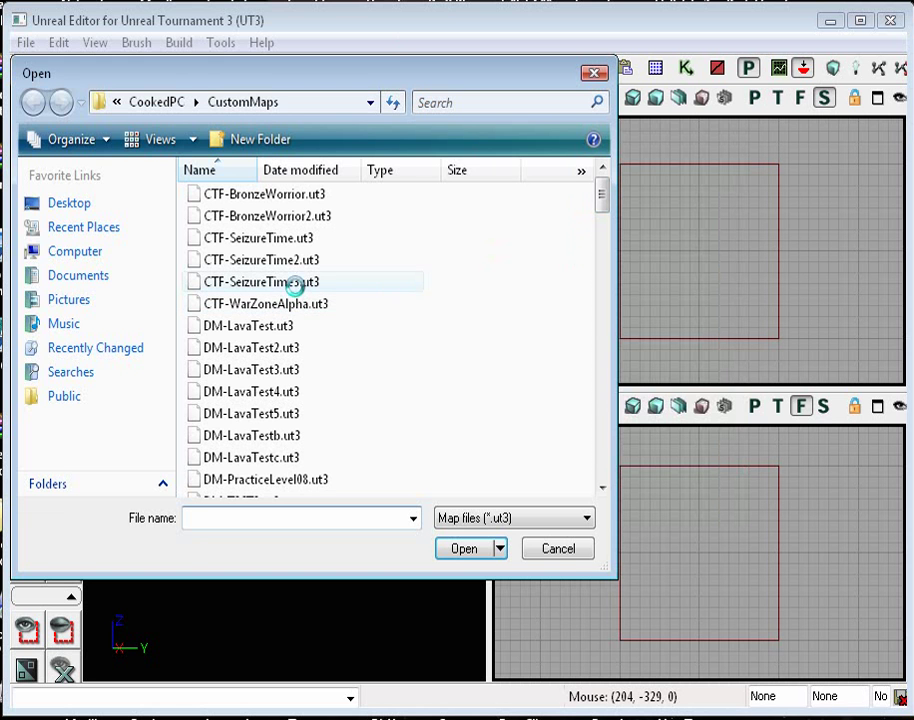
{"action": "left_click", "coordinate": [301, 196]}
{"action": "left_click", "coordinate": [445, 545]}
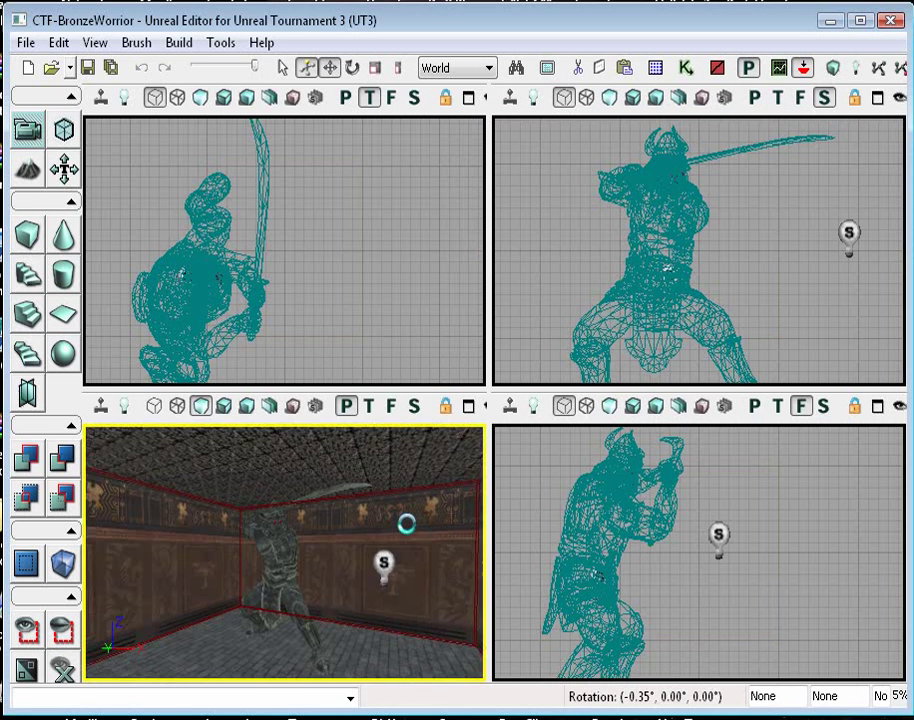
- Build a cube builder brush with X, Y and Z all set to 128
{"action": "left_click_drag", "start_coordinate": [406, 524], "coordinate": [357, 535]}
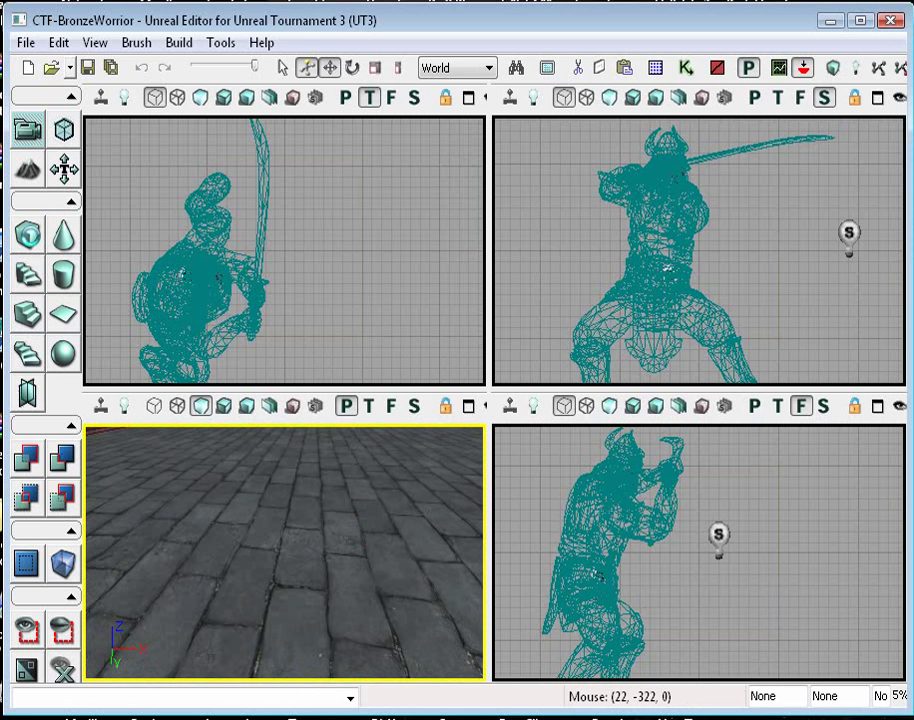
{"action": "right_click", "coordinate": [63, 130]}
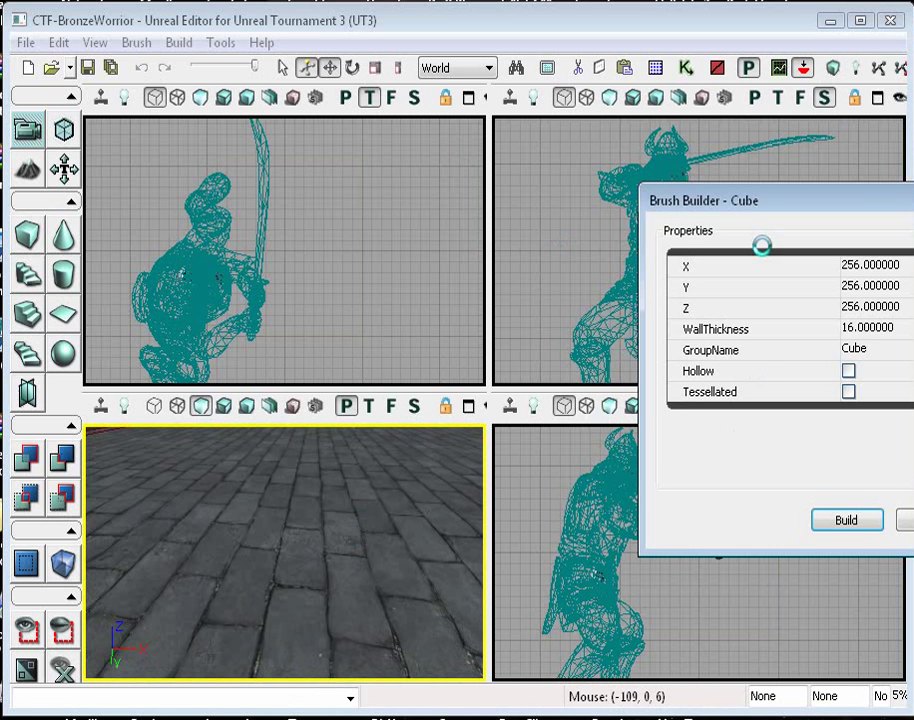
{"action": "left_click_drag", "start_coordinate": [853, 196], "coordinate": [765, 200]}
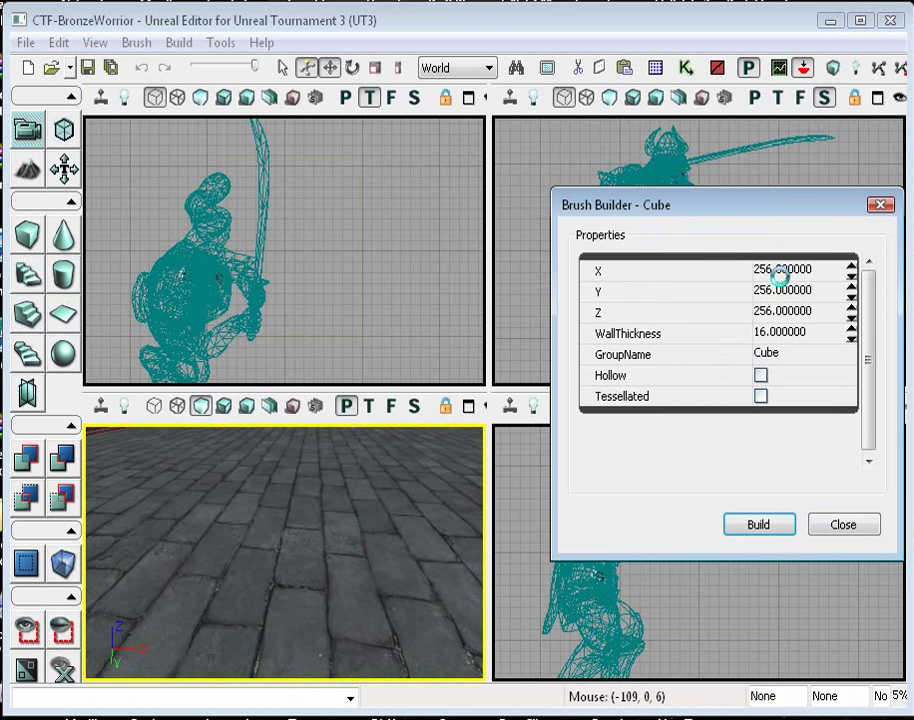
{"action": "left_click", "coordinate": [776, 269]}
{"action": "type", "text": "128"}
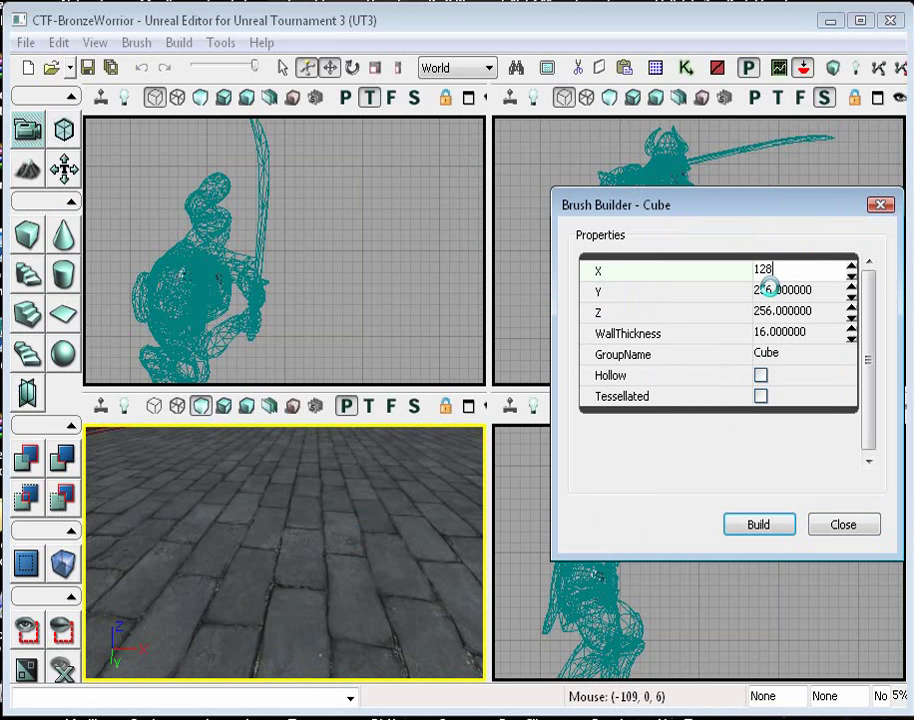
{"action": "key", "text": "Tab"}
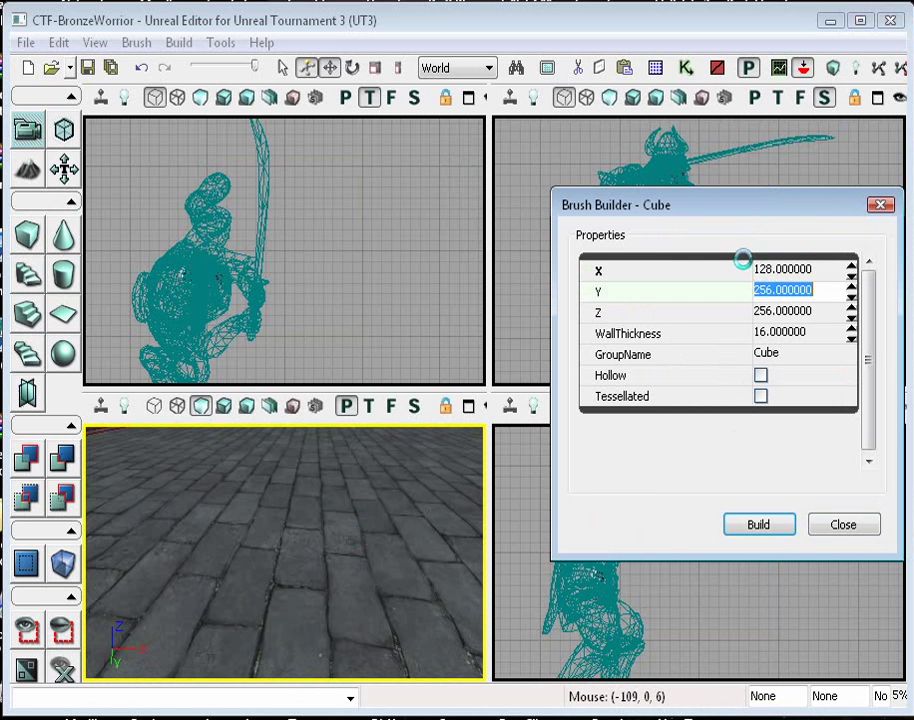
{"action": "type", "text": "128"}
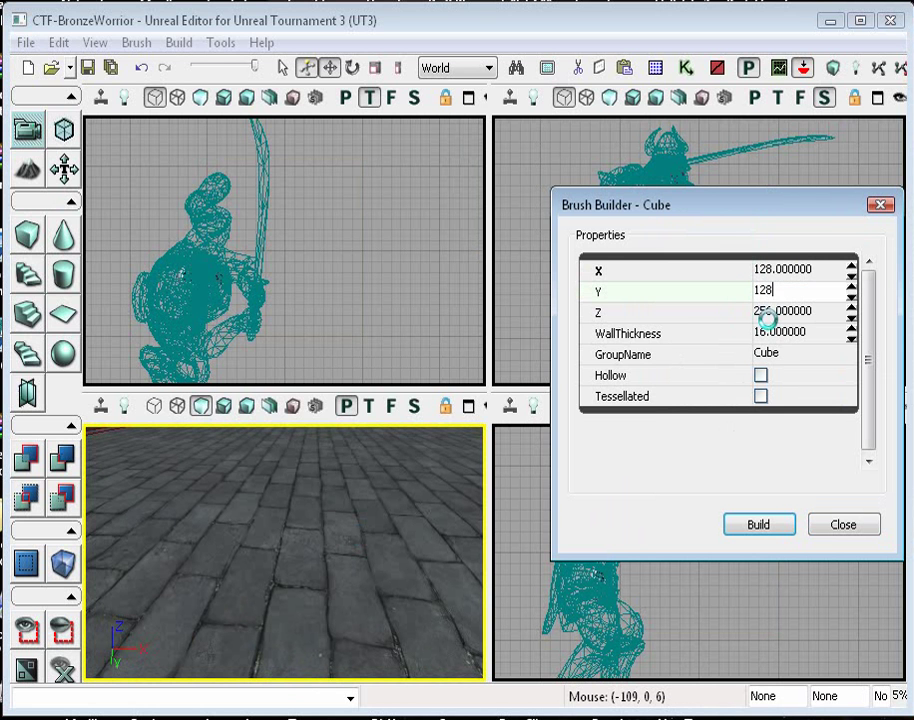
{"action": "left_click", "coordinate": [768, 311]}
{"action": "type", "text": "112"}
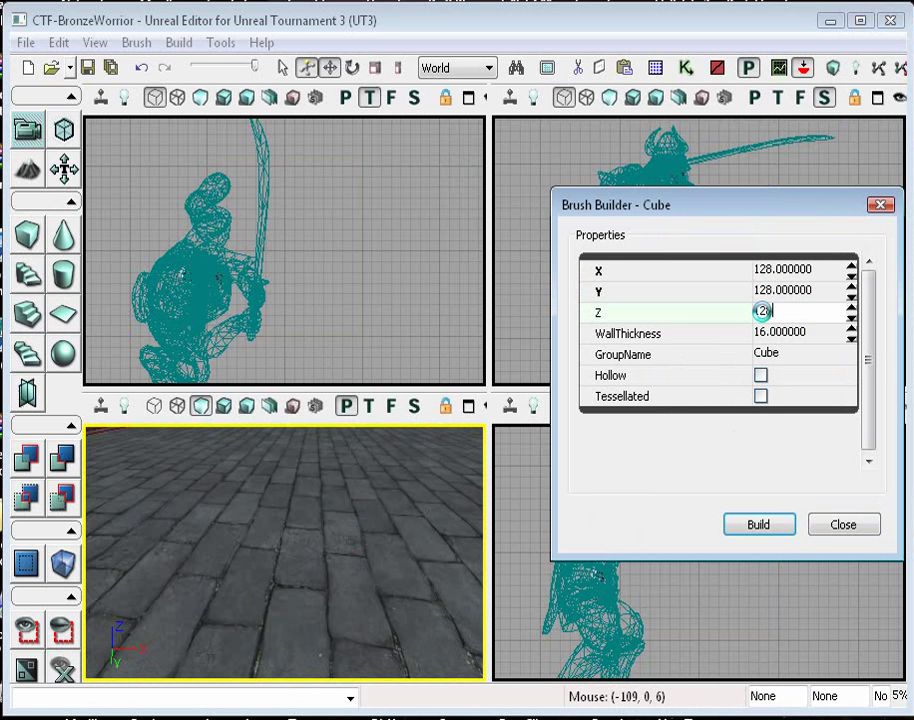
{"action": "type", "text": "8"}
{"action": "left_click", "coordinate": [758, 524]}
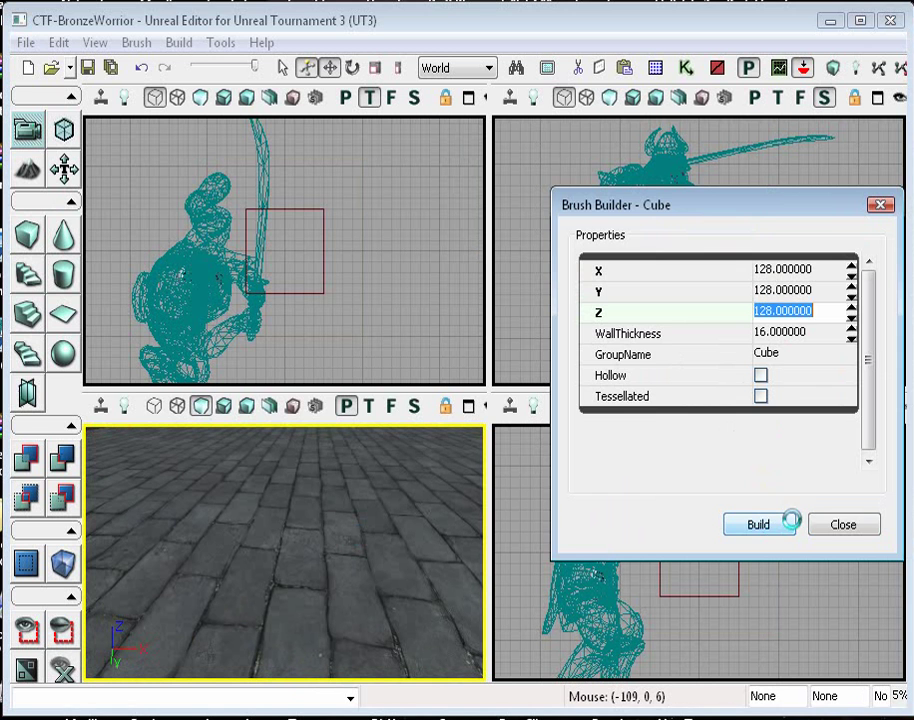
{"action": "left_click", "coordinate": [838, 523]}
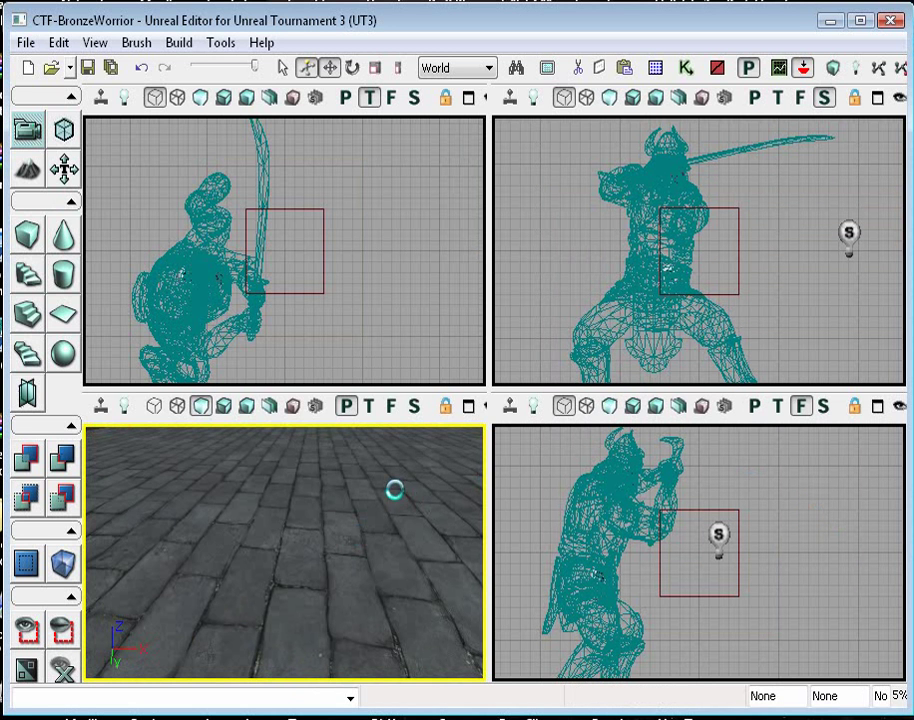
- Select the cube builder brush and move it along the Y axis into the open floor area clear of the warrior statue
{"action": "right_click_drag", "start_coordinate": [395, 489], "coordinate": [359, 424]}
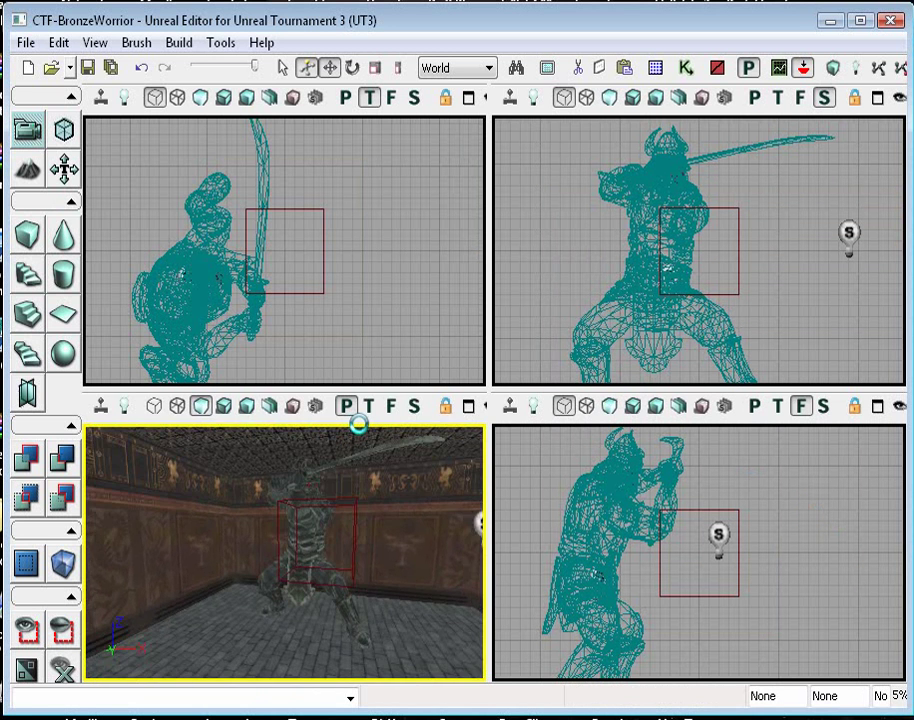
{"action": "mouse_move", "coordinate": [357, 425]}
{"action": "left_mouse_down"}
{"action": "mouse_move", "coordinate": [471, 479]}
{"action": "mouse_move", "coordinate": [370, 452]}
{"action": "mouse_move", "coordinate": [402, 459]}
{"action": "left_mouse_up"}
{"action": "left_click", "coordinate": [322, 261]}
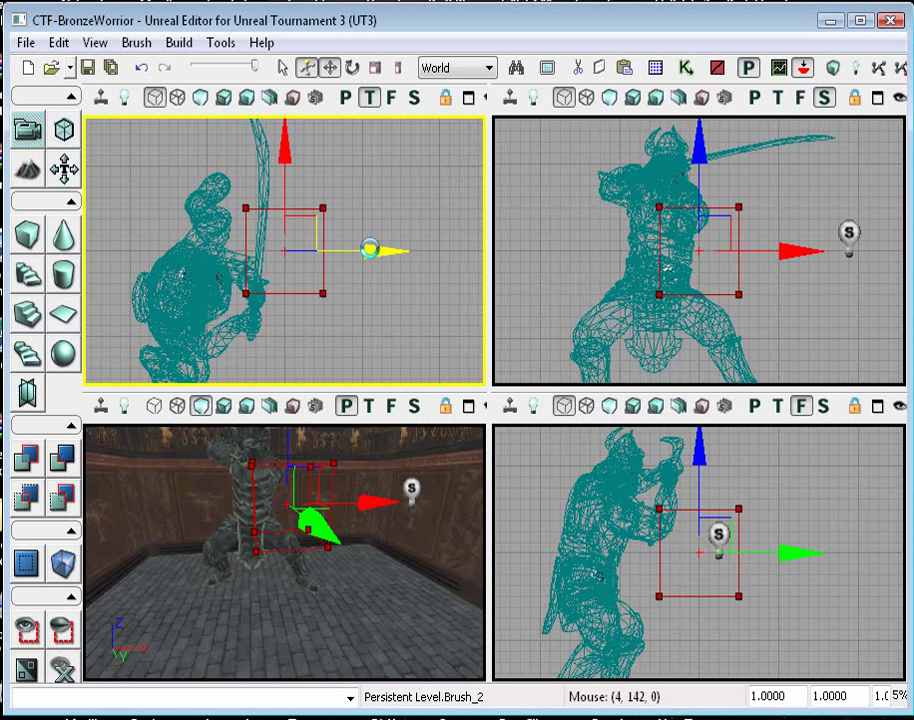
{"action": "mouse_move", "coordinate": [369, 248]}
{"action": "left_mouse_down"}
{"action": "mouse_move", "coordinate": [481, 267]}
{"action": "mouse_move", "coordinate": [480, 300]}
{"action": "left_mouse_up"}
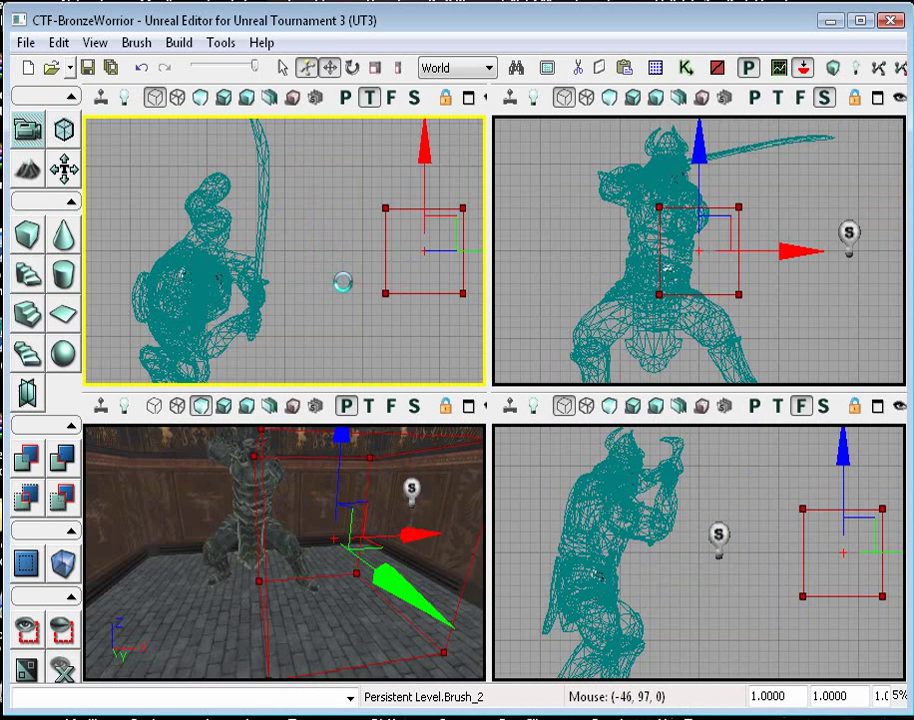
{"action": "mouse_move", "coordinate": [342, 283]}
{"action": "left_mouse_down"}
{"action": "mouse_move", "coordinate": [333, 292]}
{"action": "mouse_move", "coordinate": [392, 300]}
{"action": "mouse_move", "coordinate": [482, 266]}
{"action": "left_mouse_up"}
{"action": "mouse_move", "coordinate": [677, 587]}
{"action": "left_mouse_down"}
{"action": "mouse_move", "coordinate": [736, 593]}
{"action": "mouse_move", "coordinate": [677, 592]}
{"action": "left_mouse_up"}
{"action": "left_click_drag", "start_coordinate": [194, 557], "coordinate": [173, 620]}
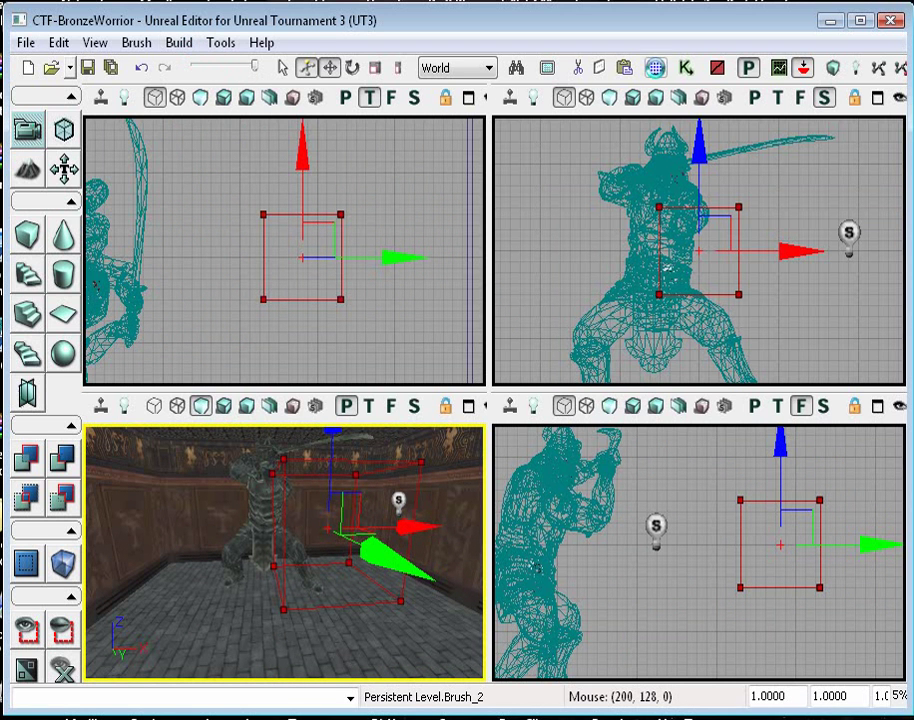
- Open the Generic Browser and look through its resource type filters, leaving only Material enabled
{"action": "left_click", "coordinate": [655, 67]}
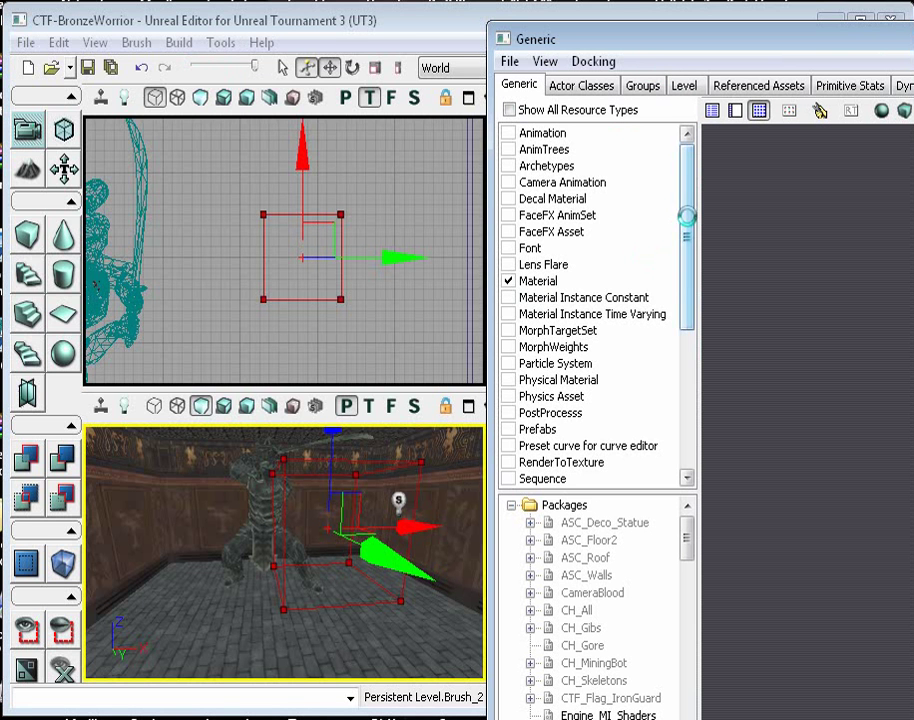
{"action": "scroll", "coordinate": [510, 300], "scroll_direction": "down", "scroll_amount": 5}
{"action": "left_click", "coordinate": [510, 331]}
{"action": "left_click", "coordinate": [509, 330]}
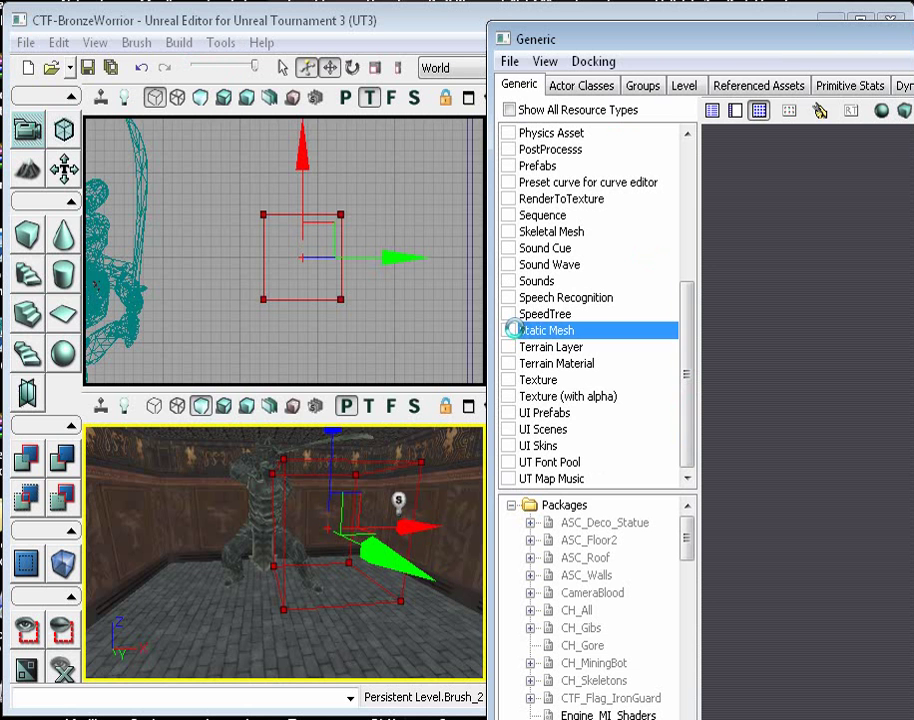
{"action": "left_click_drag", "start_coordinate": [686, 359], "coordinate": [676, 167]}
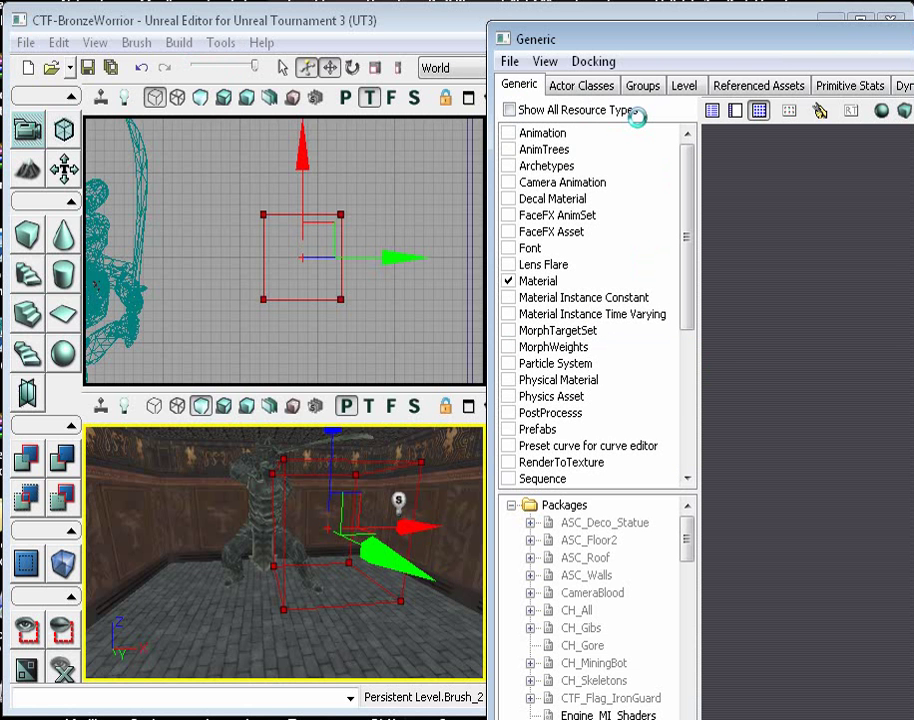
- Start opening a package and browse on drive C: to Program Files, Unreal Tournament 3, UTGame, CookedPC, Environments
{"action": "left_click", "coordinate": [509, 61]}
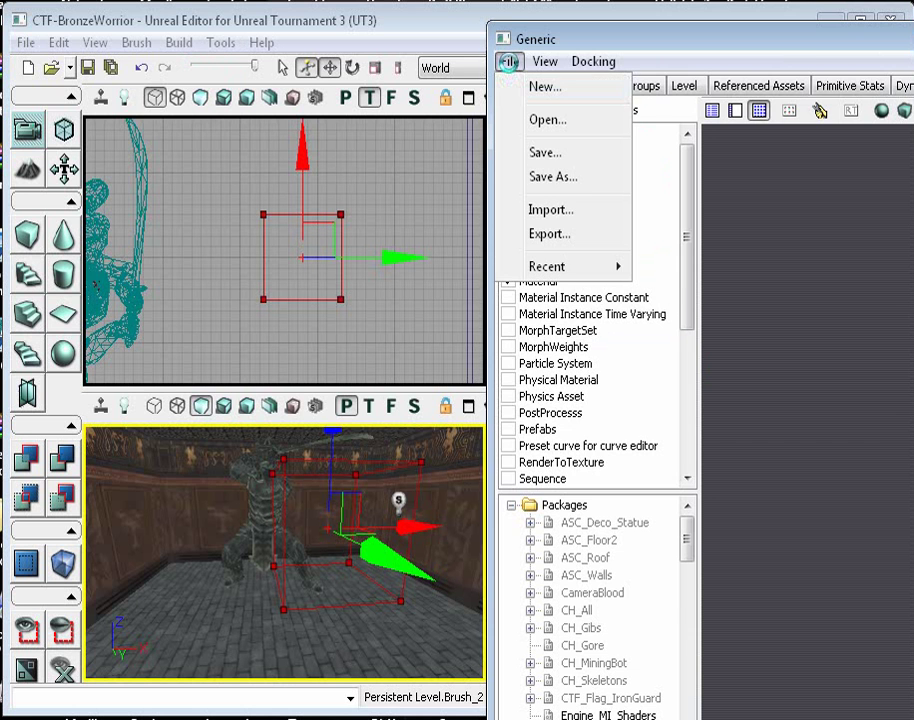
{"action": "left_click", "coordinate": [530, 118]}
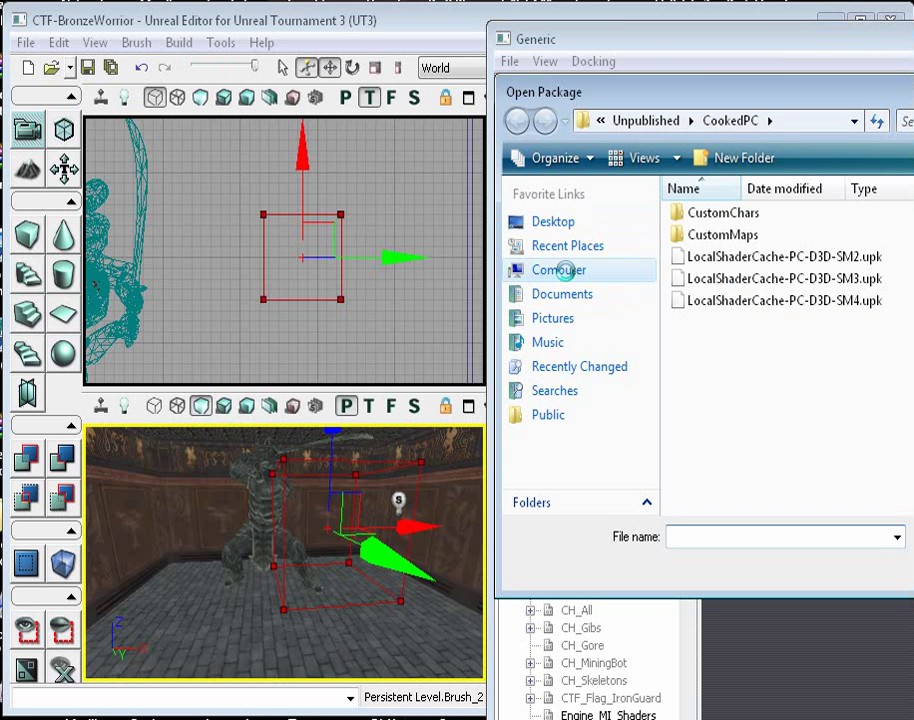
{"action": "left_click", "coordinate": [566, 269]}
{"action": "double_click", "coordinate": [759, 254]}
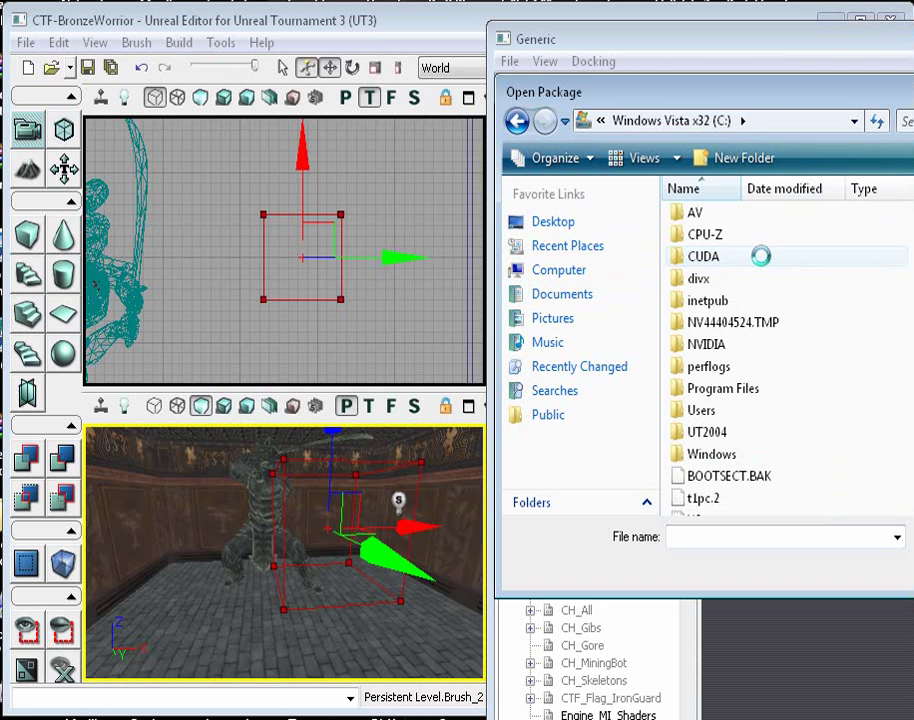
{"action": "double_click", "coordinate": [716, 388]}
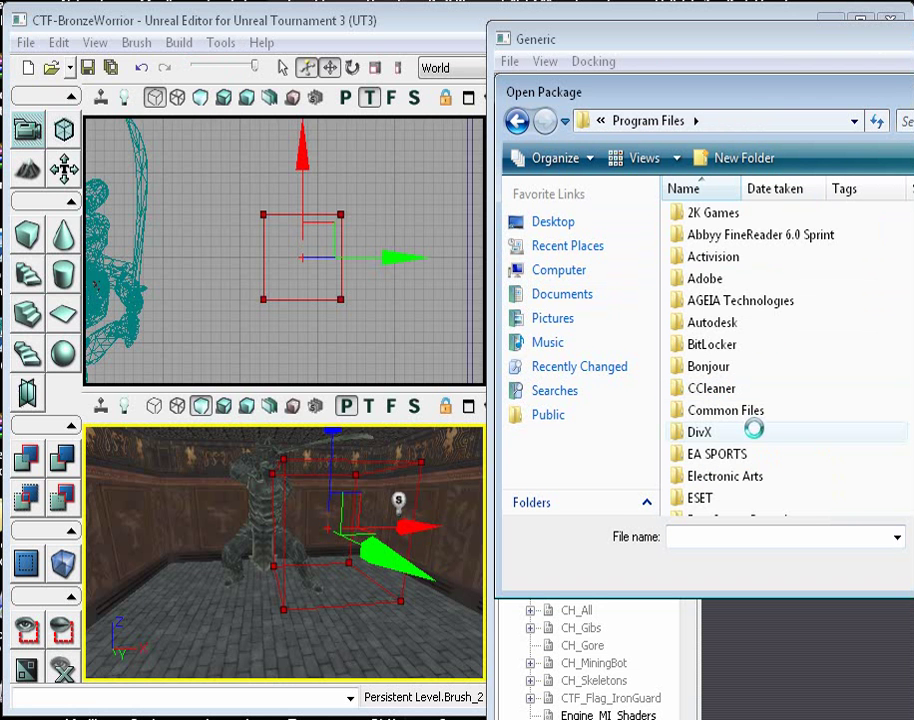
{"action": "scroll", "coordinate": [813, 420], "scroll_direction": "down", "scroll_amount": 13}
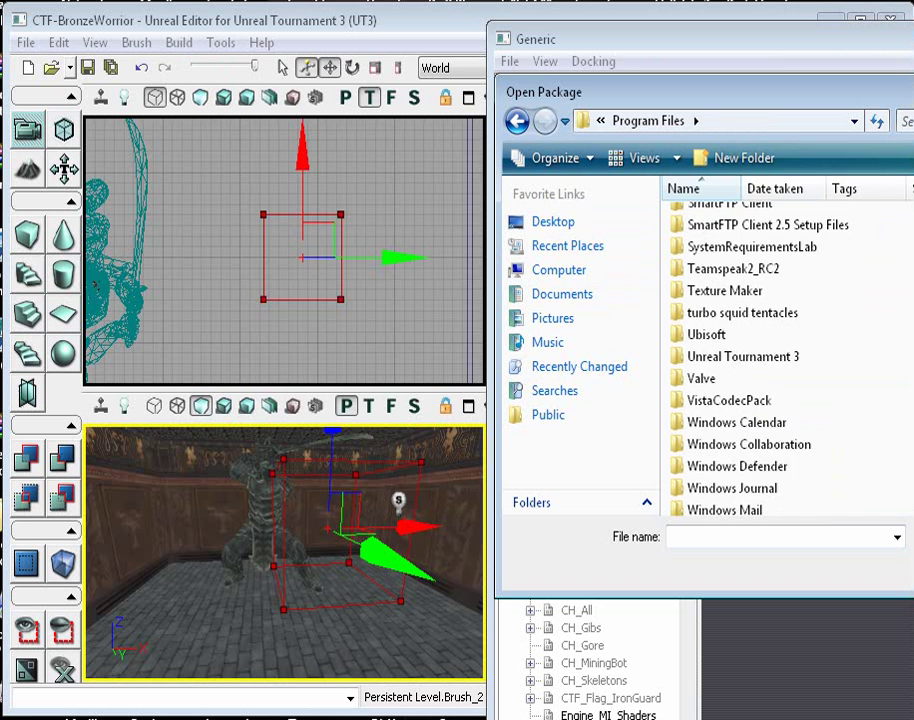
{"action": "scroll", "coordinate": [905, 434], "scroll_direction": "down", "scroll_amount": 1}
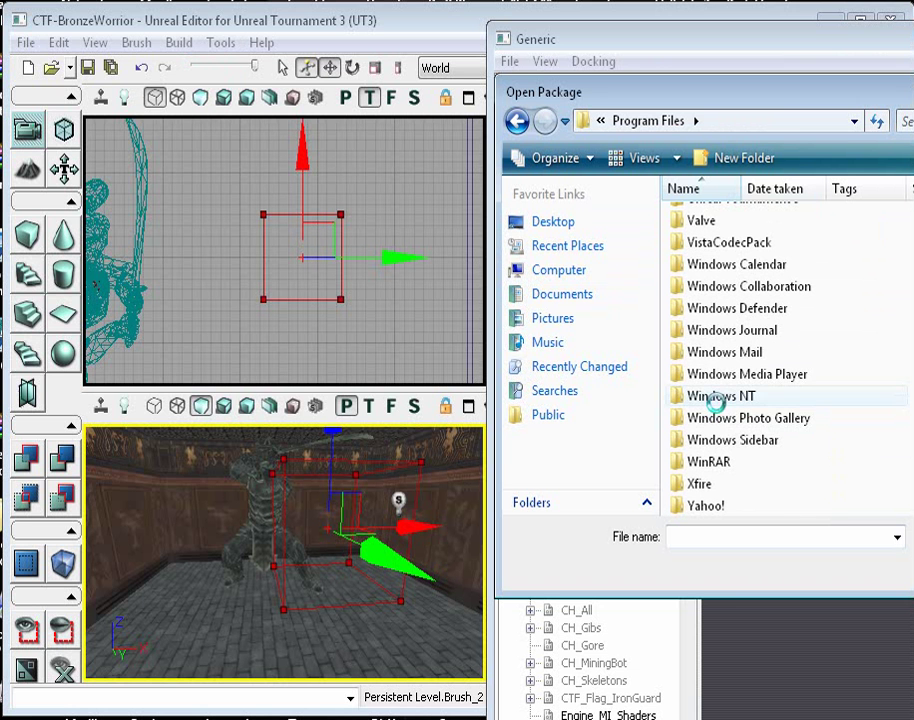
{"action": "scroll", "coordinate": [830, 456], "scroll_direction": "up", "scroll_amount": 4}
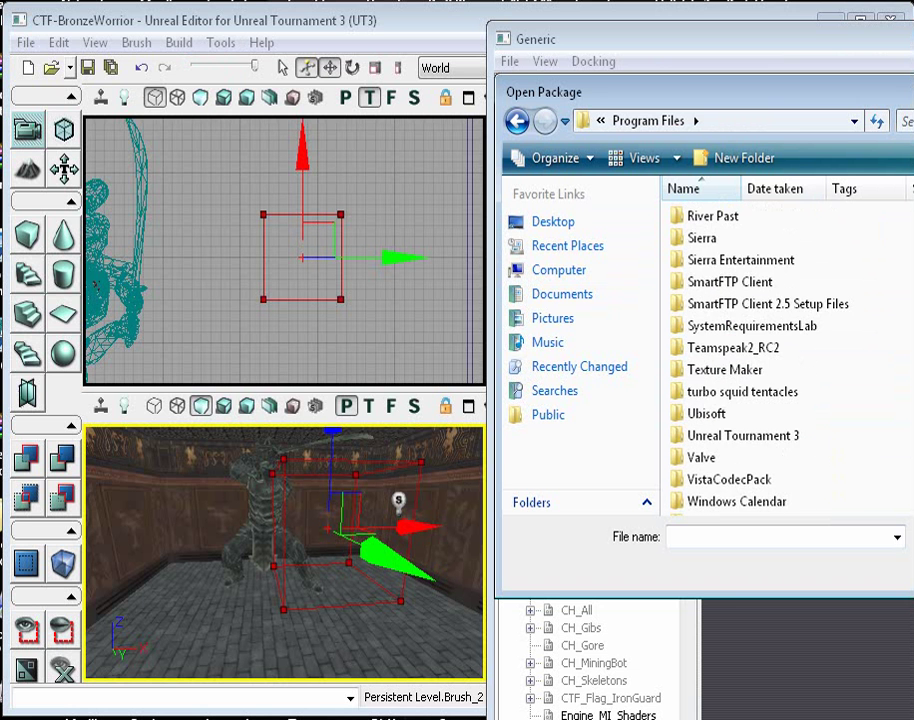
{"action": "double_click", "coordinate": [745, 435]}
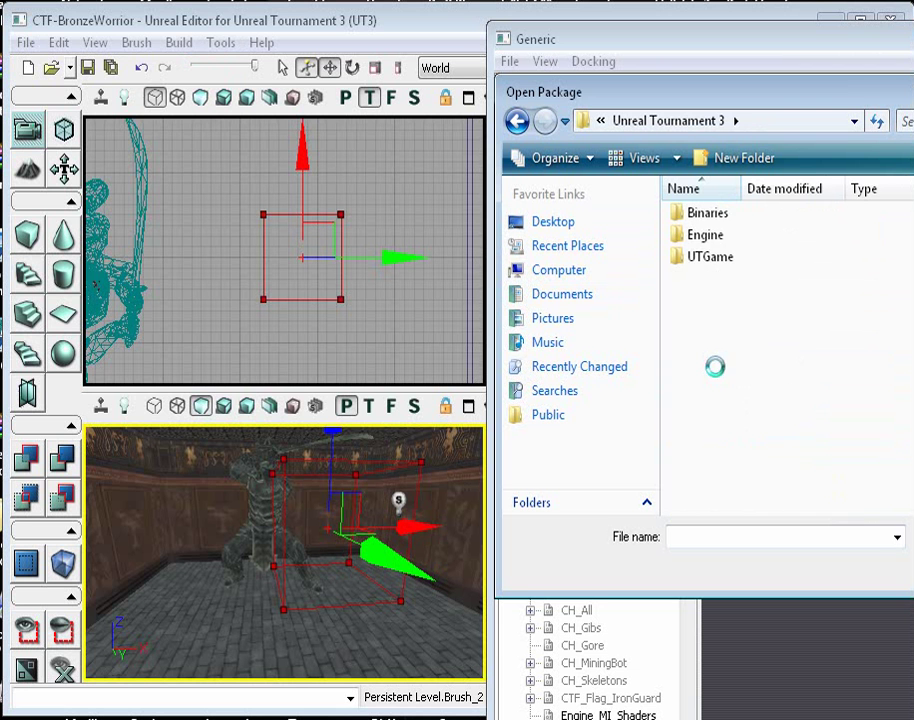
{"action": "double_click", "coordinate": [685, 257]}
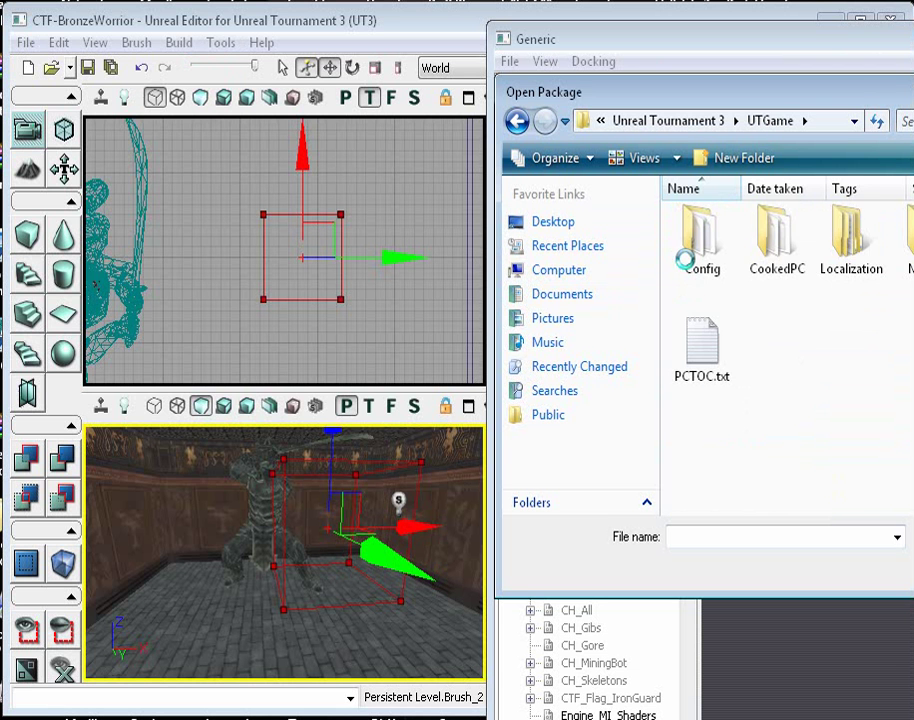
{"action": "double_click", "coordinate": [775, 240]}
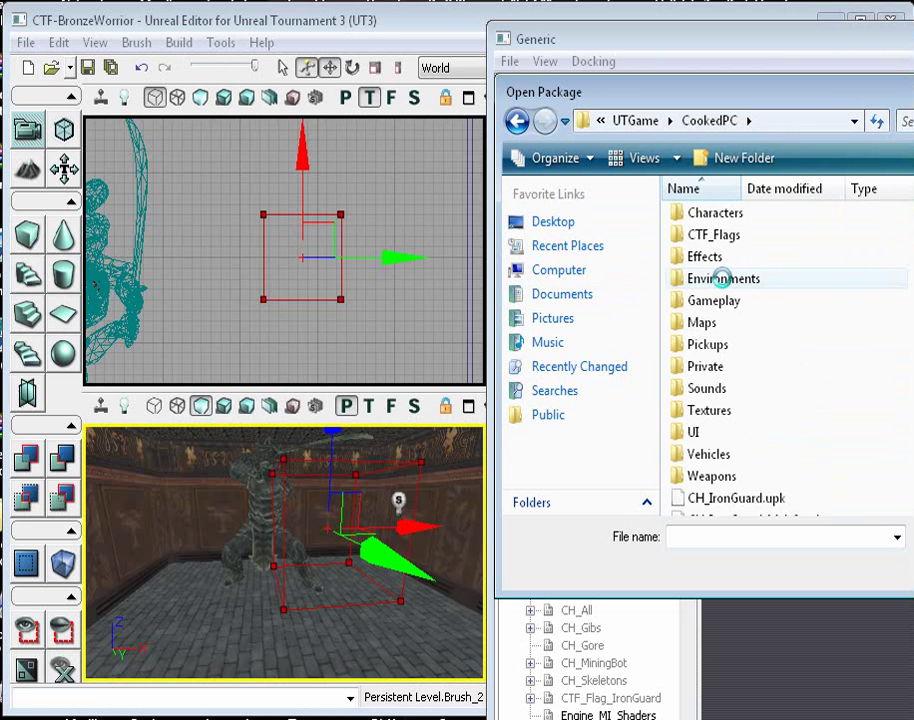
{"action": "double_click", "coordinate": [722, 279]}
- Load the packages ASC_Walls.upk, ASC_Walls2.upk and ASC_Walls_Stone.upk together from the Environments folder
{"action": "scroll", "coordinate": [780, 360], "scroll_direction": "down", "scroll_amount": 12}
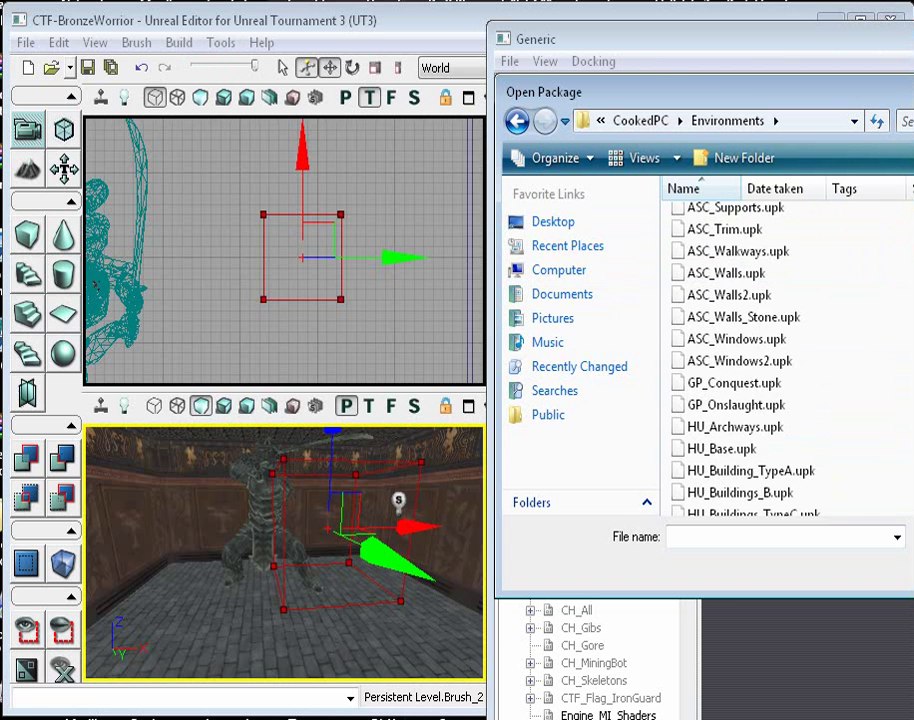
{"action": "scroll", "coordinate": [780, 360], "scroll_direction": "up", "scroll_amount": 4}
{"action": "scroll", "coordinate": [750, 360], "scroll_direction": "up", "scroll_amount": 2}
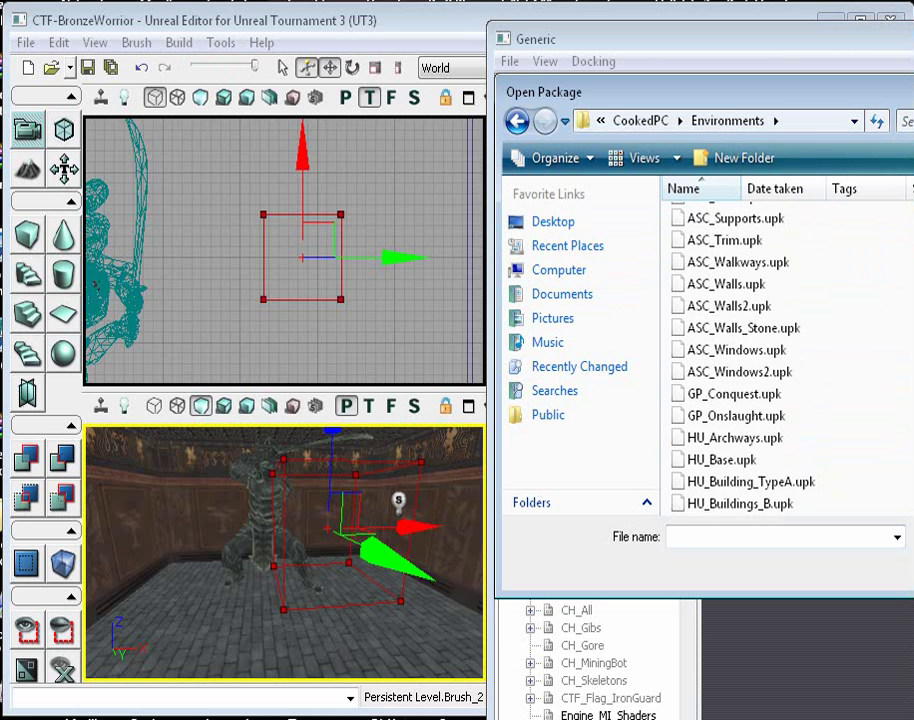
{"action": "scroll", "coordinate": [745, 316], "scroll_direction": "up", "scroll_amount": 1}
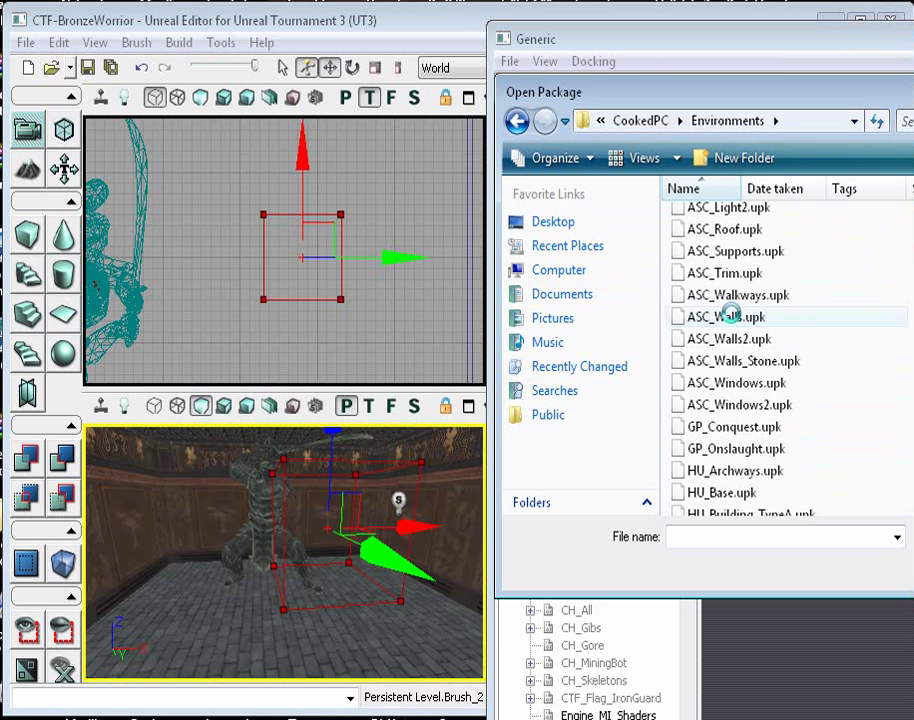
{"action": "left_click", "coordinate": [730, 316]}
{"action": "left_click", "coordinate": [726, 340], "text": "ctrl"}
{"action": "left_click", "coordinate": [724, 361], "text": "ctrl"}
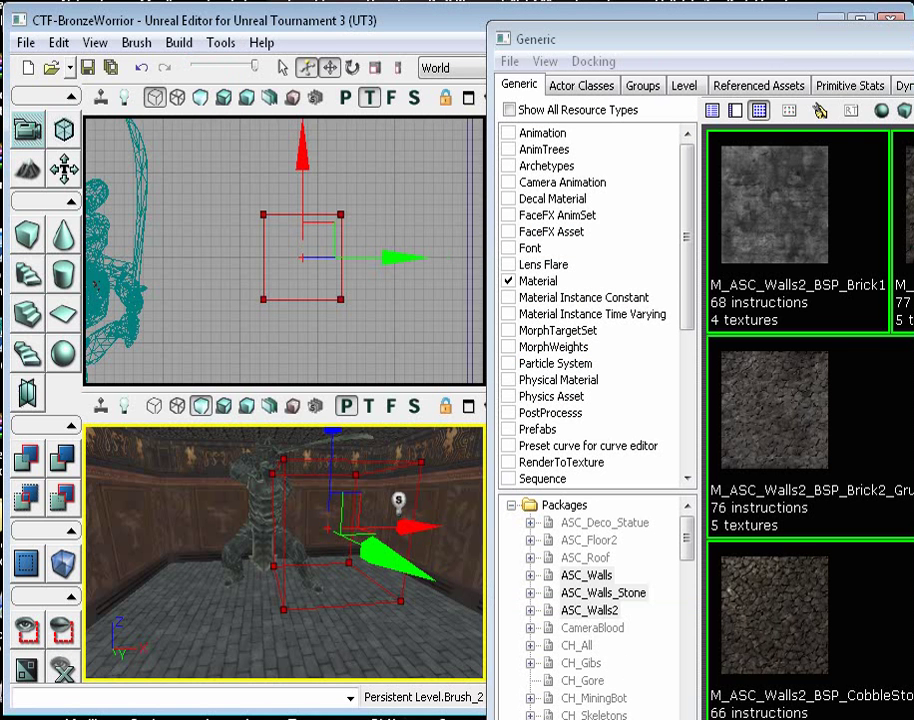
- Look through the material previews of the loaded ASC wall packages
{"action": "scroll", "coordinate": [808, 420], "scroll_direction": "down", "scroll_amount": 4}
{"action": "scroll", "coordinate": [808, 420], "scroll_direction": "up", "scroll_amount": 1}
{"action": "scroll", "coordinate": [808, 420], "scroll_direction": "down", "scroll_amount": 2}
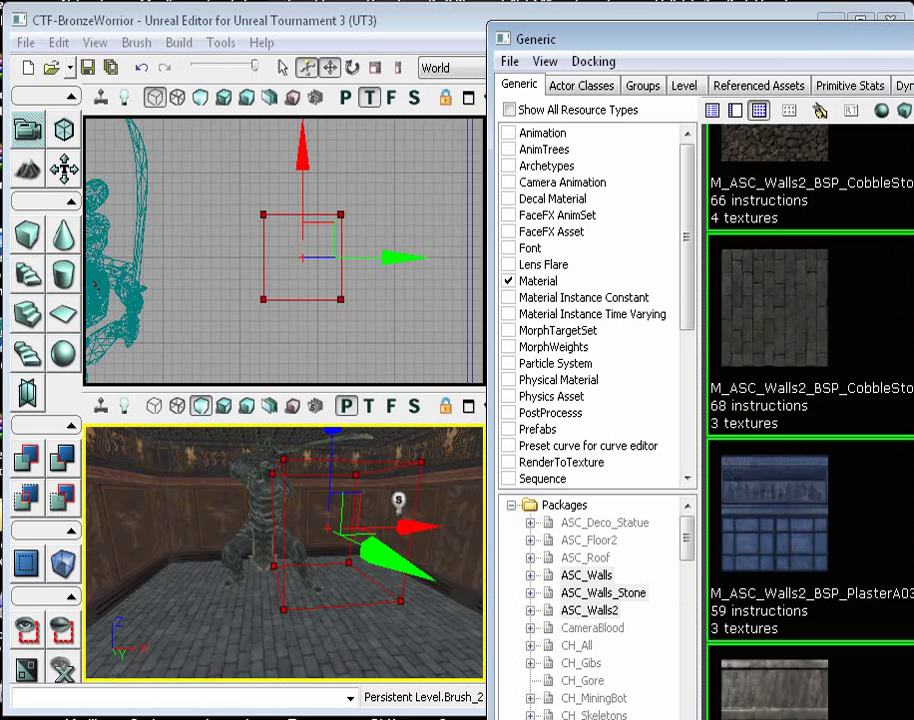
{"action": "scroll", "coordinate": [810, 420], "scroll_direction": "down", "scroll_amount": 3}
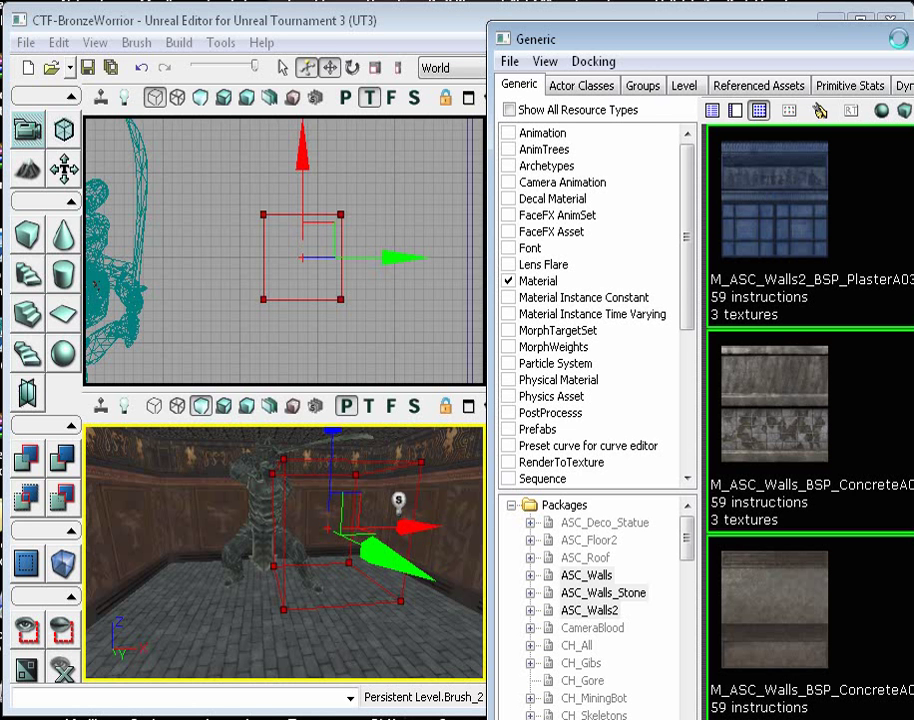
- Add the cube to the level as solid geometry with the M_ASC_WallS_BSP_ConcreteA03 material and rebuild the map
{"action": "left_click_drag", "start_coordinate": [822, 33], "coordinate": [712, 32]}
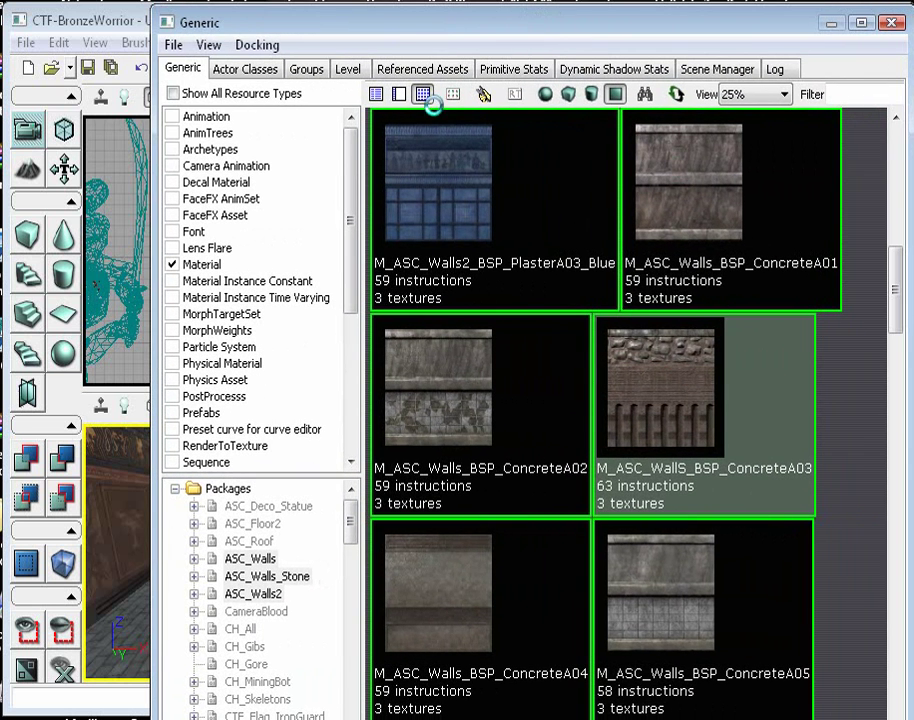
{"action": "left_click_drag", "start_coordinate": [371, 22], "coordinate": [309, 662]}
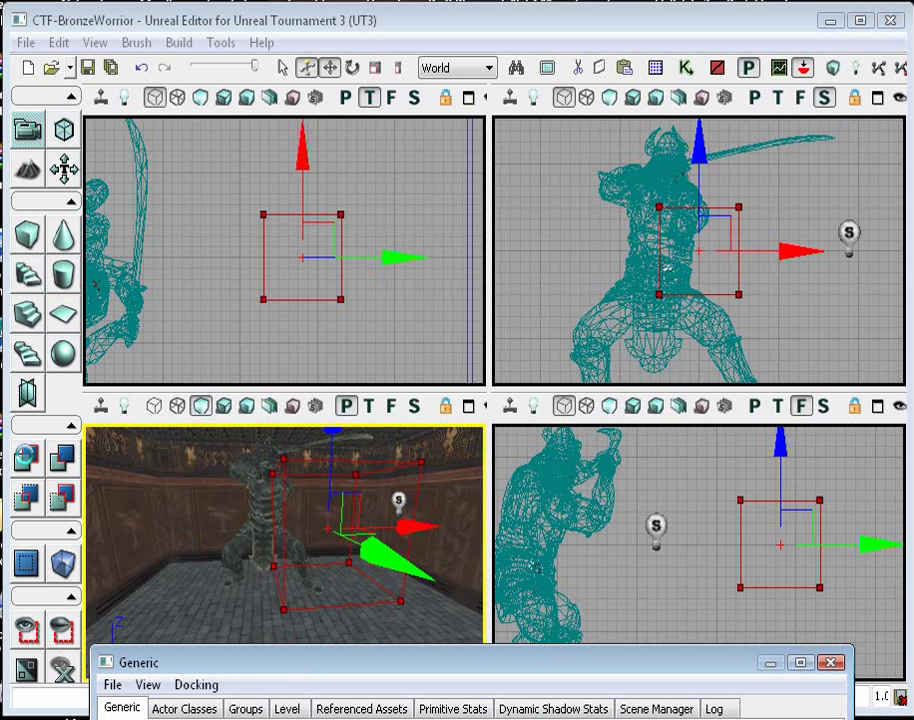
{"action": "left_click", "coordinate": [27, 457]}
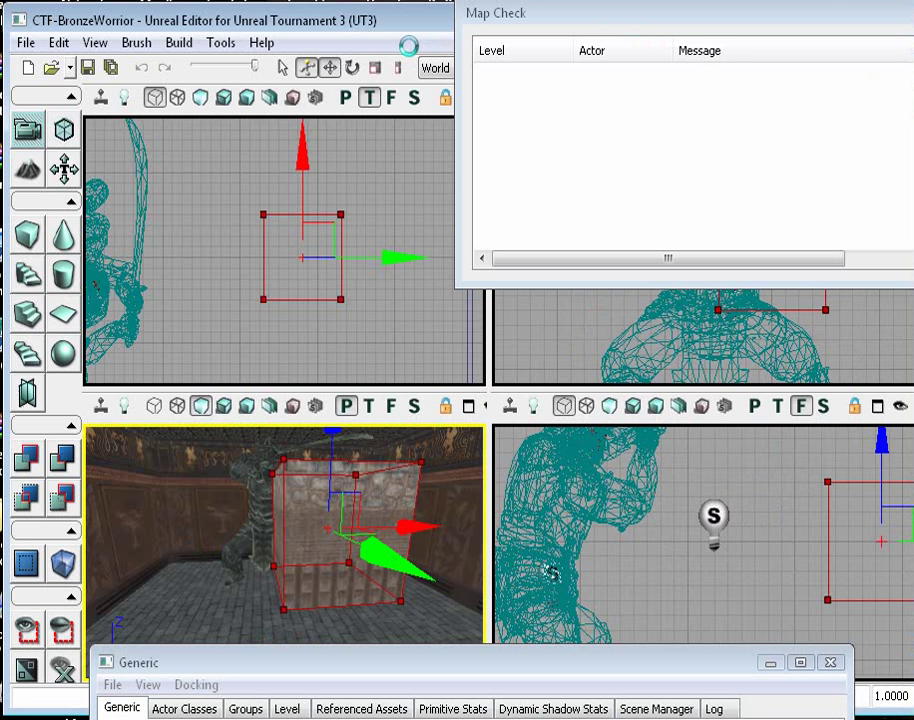
{"action": "key", "text": "Escape"}
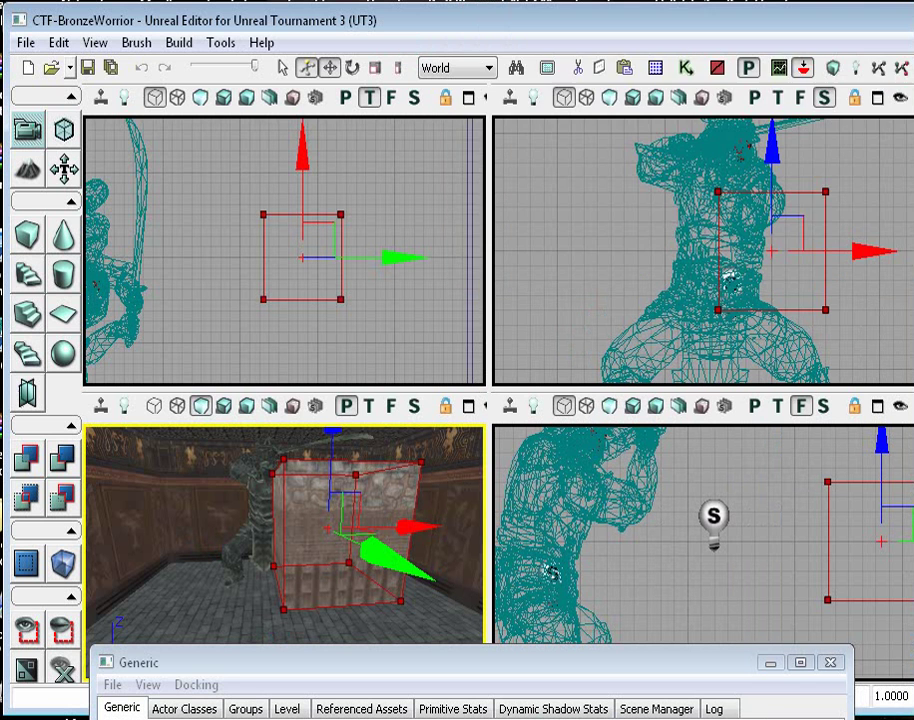
- Save the current level and close the Generic Browser
{"action": "left_click", "coordinate": [24, 42]}
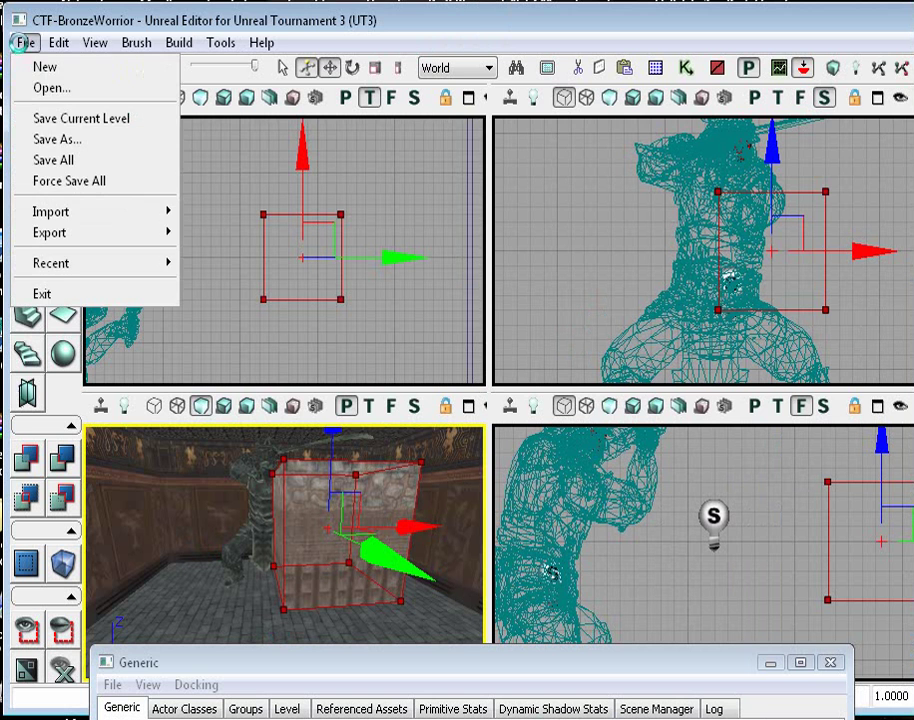
{"action": "left_click", "coordinate": [80, 117]}
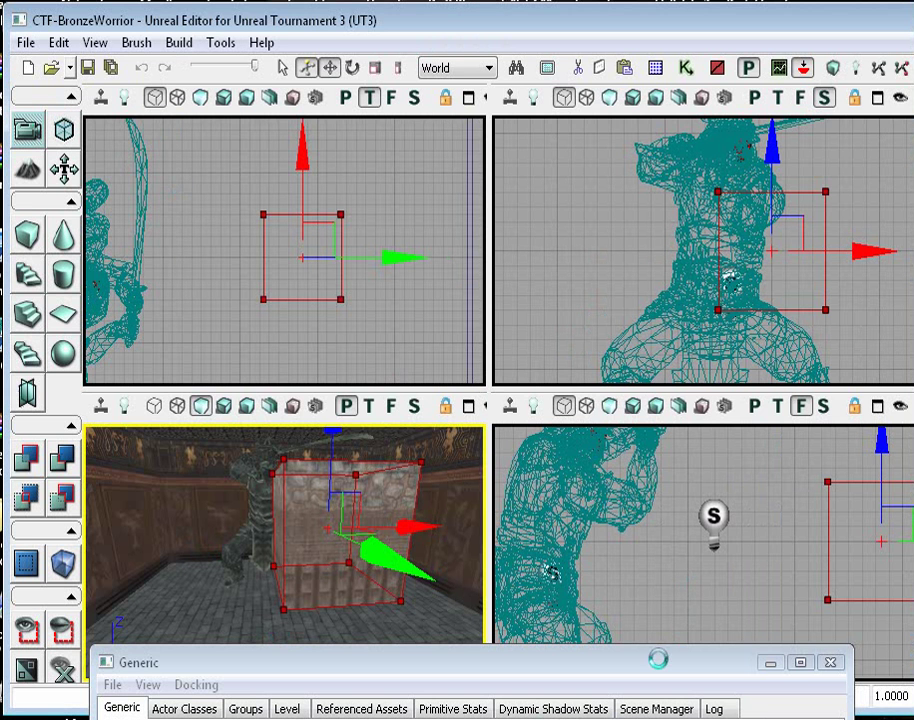
{"action": "left_click_drag", "start_coordinate": [653, 659], "coordinate": [798, 64]}
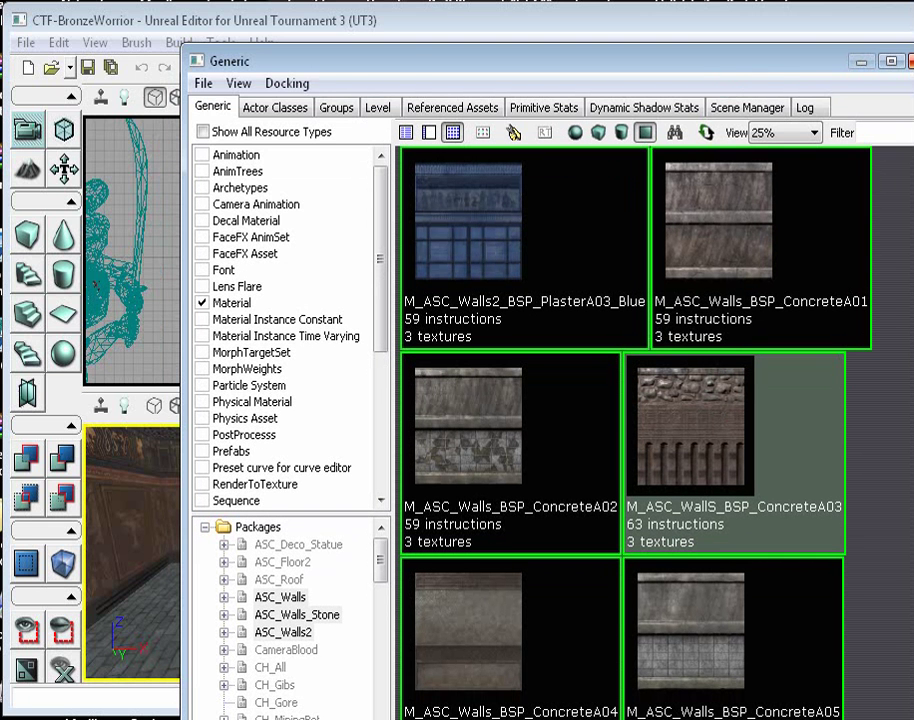
{"action": "left_click", "coordinate": [908, 61]}
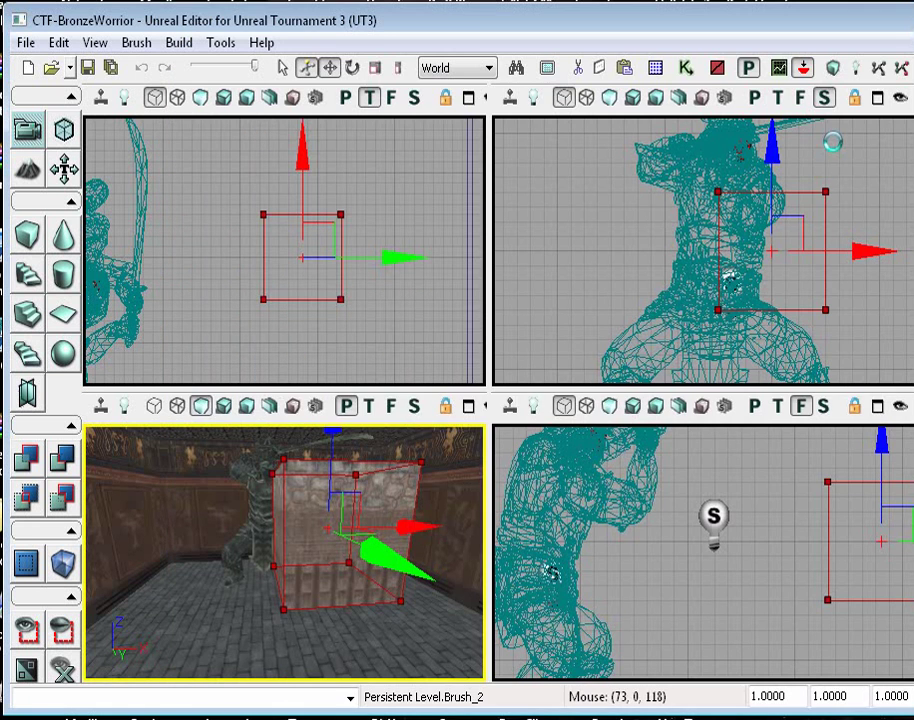
- Apply a simple texture scale of 8.0 to the top face of the cube
{"action": "right_click_drag", "start_coordinate": [406, 599], "coordinate": [471, 627]}
{"action": "middle_click_drag", "start_coordinate": [471, 627], "coordinate": [456, 628]}
{"action": "mouse_move", "coordinate": [456, 628]}
{"action": "left_mouse_down"}
{"action": "mouse_move", "coordinate": [412, 551]}
{"action": "mouse_move", "coordinate": [398, 596]}
{"action": "mouse_move", "coordinate": [484, 541]}
{"action": "mouse_move", "coordinate": [316, 580]}
{"action": "mouse_move", "coordinate": [392, 598]}
{"action": "mouse_move", "coordinate": [461, 649]}
{"action": "mouse_move", "coordinate": [90, 608]}
{"action": "mouse_move", "coordinate": [208, 520]}
{"action": "mouse_move", "coordinate": [82, 571]}
{"action": "mouse_move", "coordinate": [175, 577]}
{"action": "mouse_move", "coordinate": [153, 598]}
{"action": "mouse_move", "coordinate": [86, 567]}
{"action": "mouse_move", "coordinate": [193, 547]}
{"action": "mouse_move", "coordinate": [220, 553]}
{"action": "mouse_move", "coordinate": [145, 547]}
{"action": "mouse_move", "coordinate": [453, 567]}
{"action": "mouse_move", "coordinate": [468, 581]}
{"action": "mouse_move", "coordinate": [431, 588]}
{"action": "mouse_move", "coordinate": [394, 520]}
{"action": "mouse_move", "coordinate": [325, 585]}
{"action": "left_mouse_up"}
{"action": "left_click", "coordinate": [269, 548]}
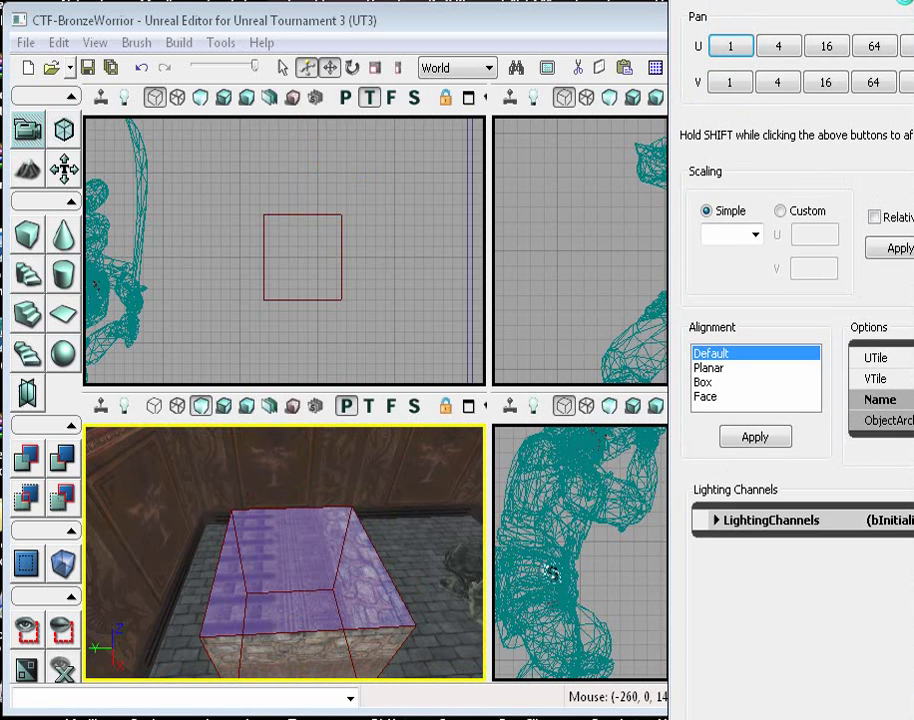
{"action": "left_click", "coordinate": [740, 242]}
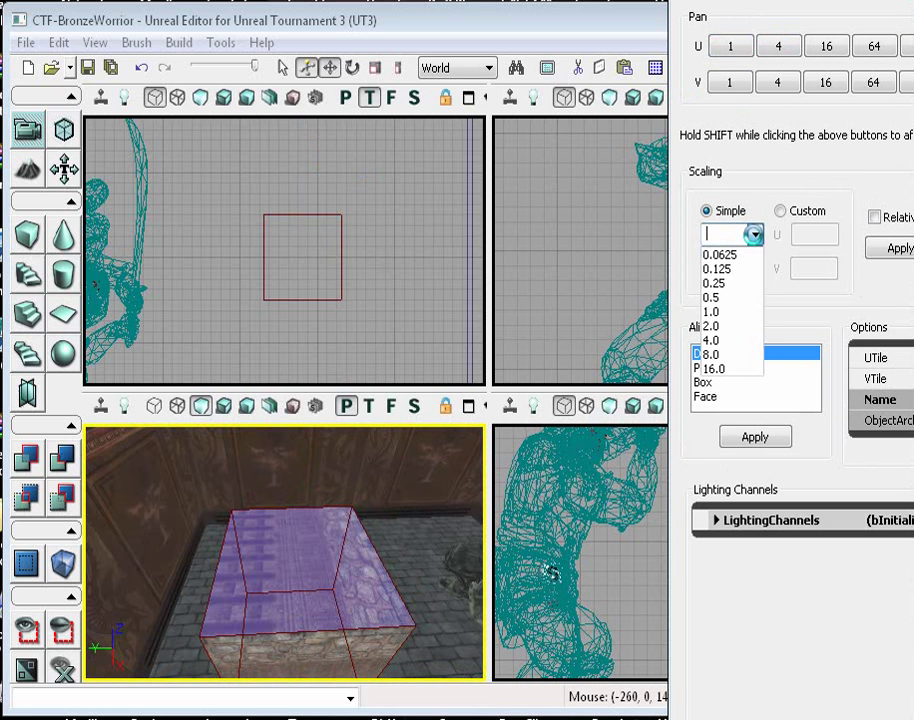
{"action": "left_click", "coordinate": [745, 351]}
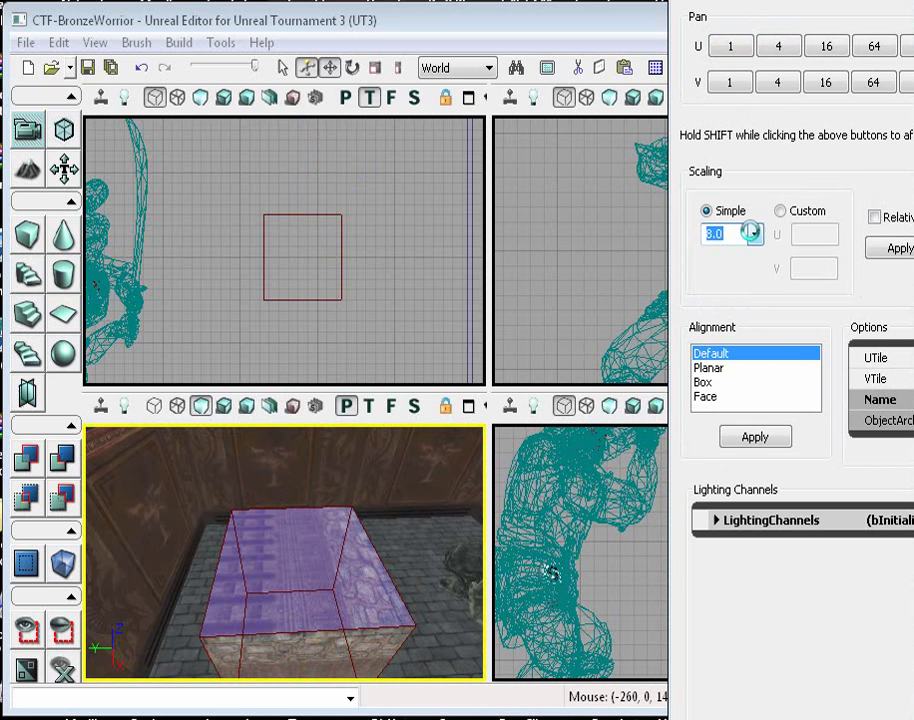
{"action": "left_click", "coordinate": [903, 249]}
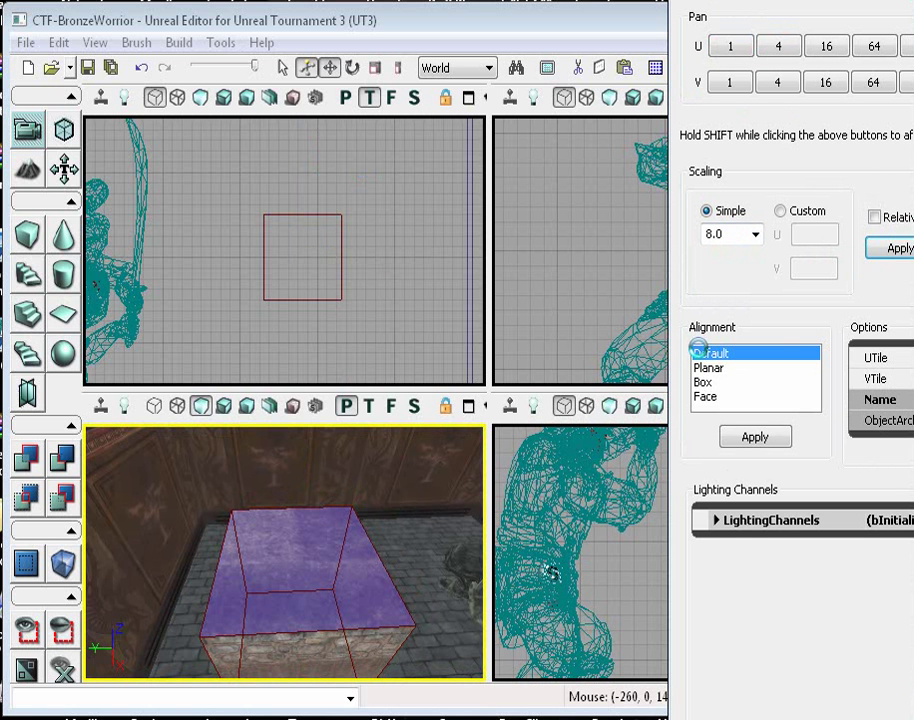
- Apply the same 8.0 texture scale to the underside of the cube and inspect its side faces
{"action": "left_click_drag", "start_coordinate": [462, 490], "coordinate": [343, 455]}
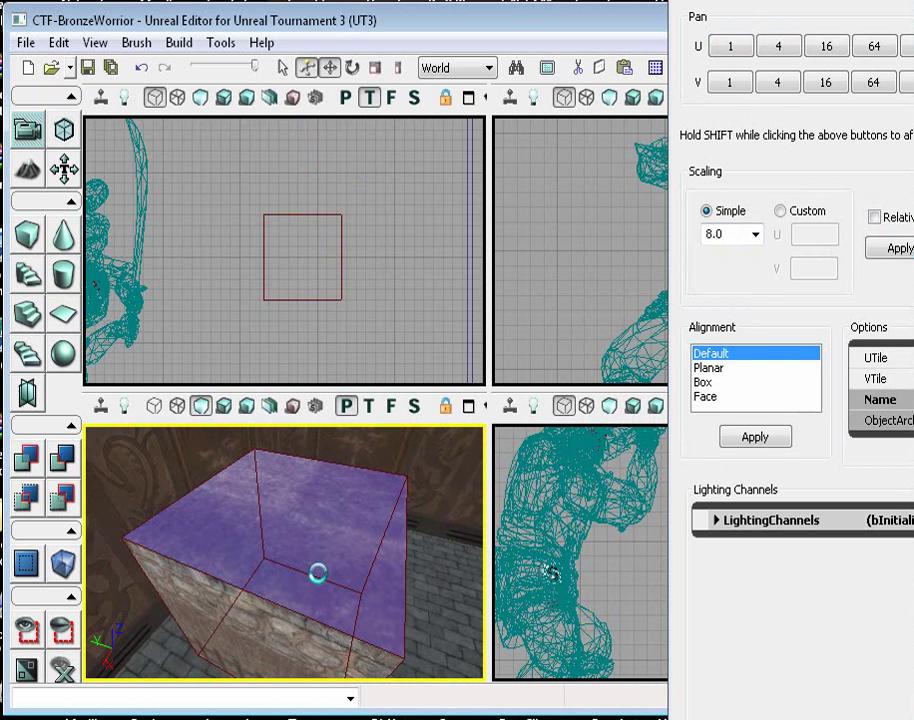
{"action": "left_click", "coordinate": [261, 630]}
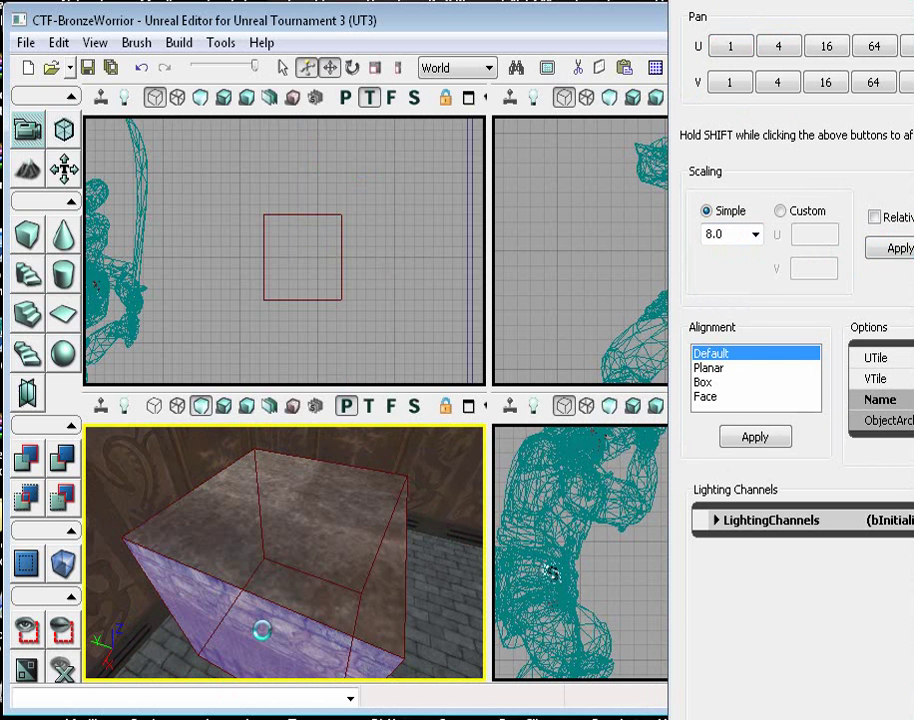
{"action": "left_click", "coordinate": [325, 539]}
{"action": "mouse_move", "coordinate": [325, 539]}
{"action": "right_mouse_down"}
{"action": "mouse_move", "coordinate": [333, 532]}
{"action": "mouse_move", "coordinate": [329, 585]}
{"action": "mouse_move", "coordinate": [365, 489]}
{"action": "right_mouse_up"}
{"action": "left_click_drag", "start_coordinate": [365, 489], "coordinate": [375, 424]}
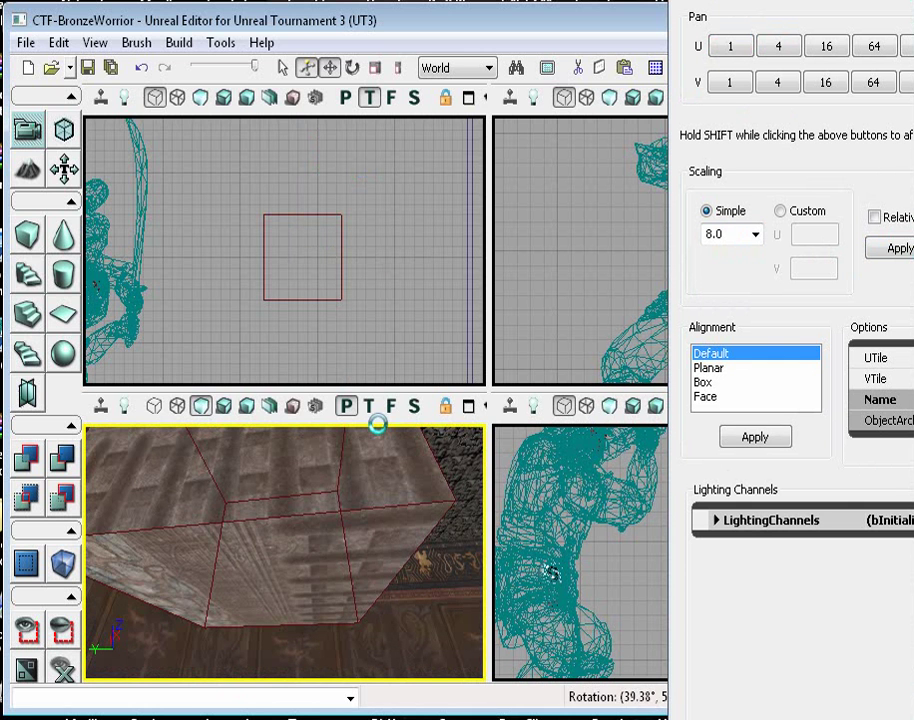
{"action": "left_click", "coordinate": [311, 546]}
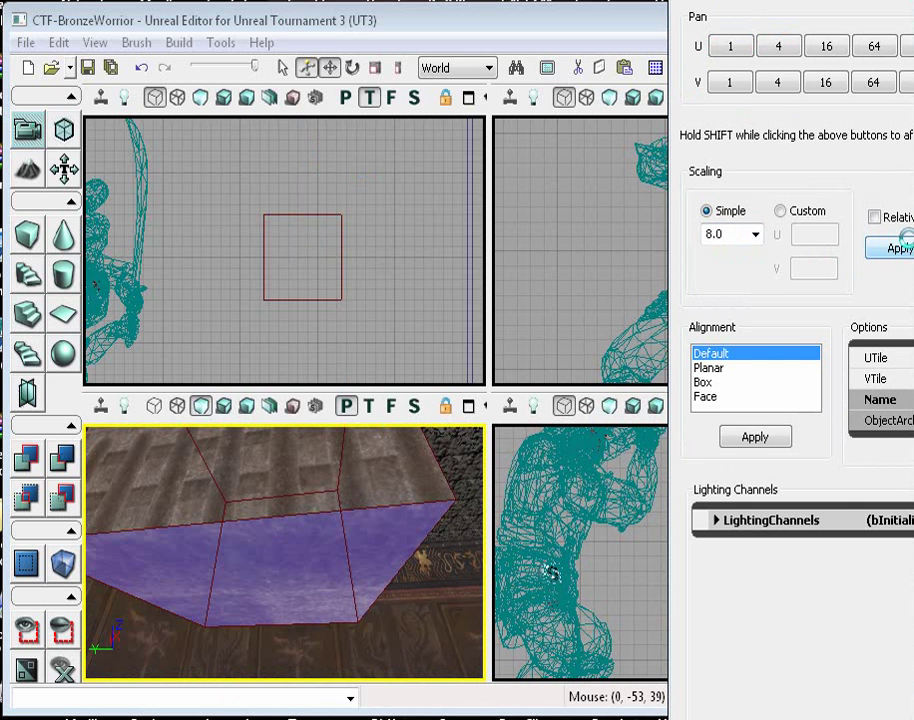
{"action": "left_click", "coordinate": [305, 468]}
{"action": "right_click_drag", "start_coordinate": [308, 466], "coordinate": [284, 645]}
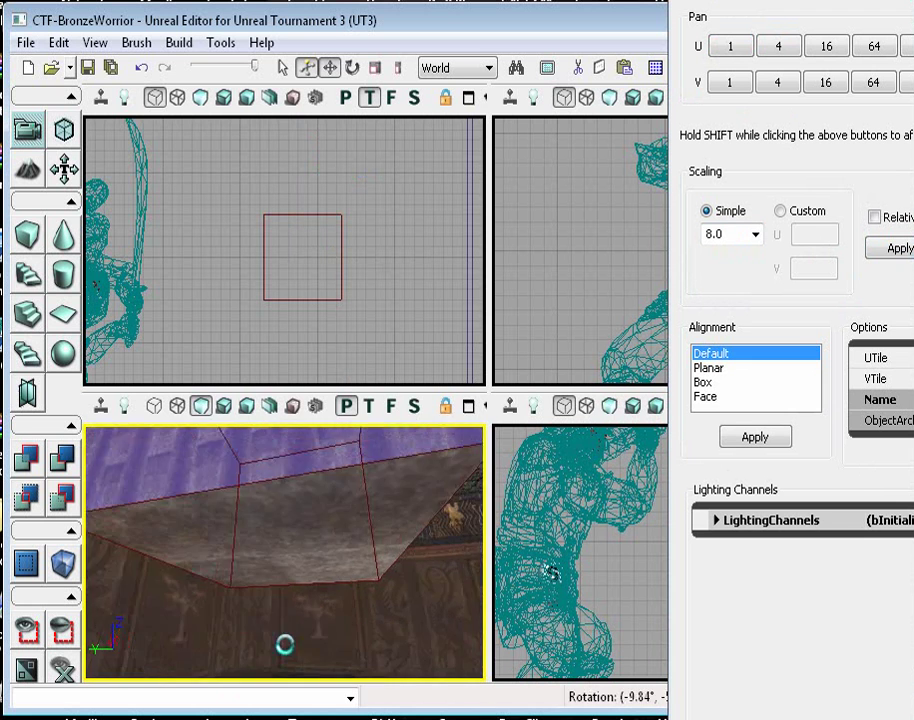
{"action": "left_click_drag", "start_coordinate": [284, 645], "coordinate": [306, 548]}
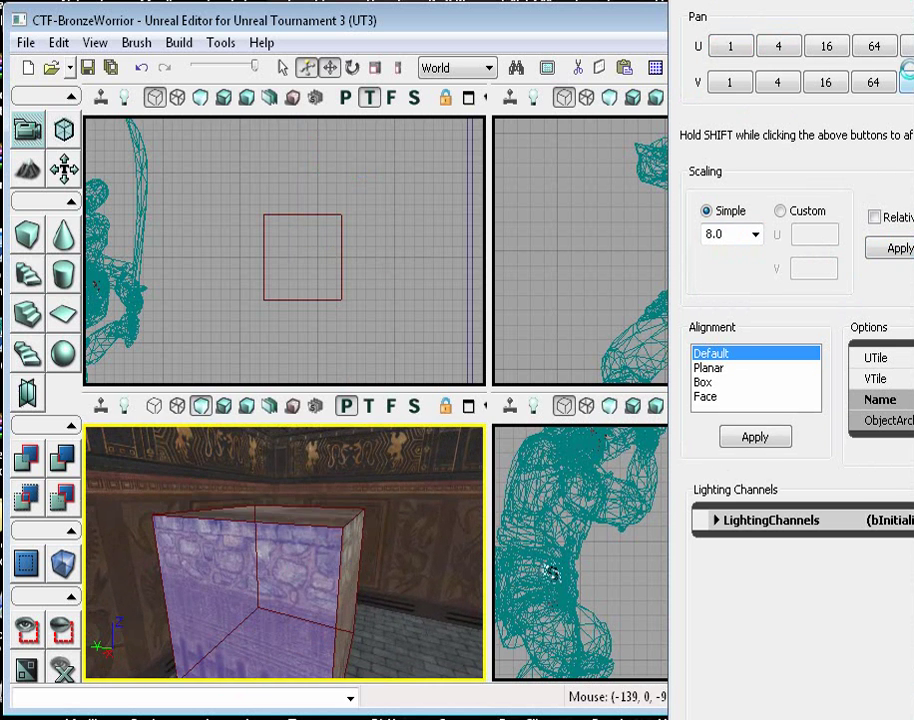
- Close the surface properties, rebuild the map and save the current level
{"action": "key", "text": "Escape"}
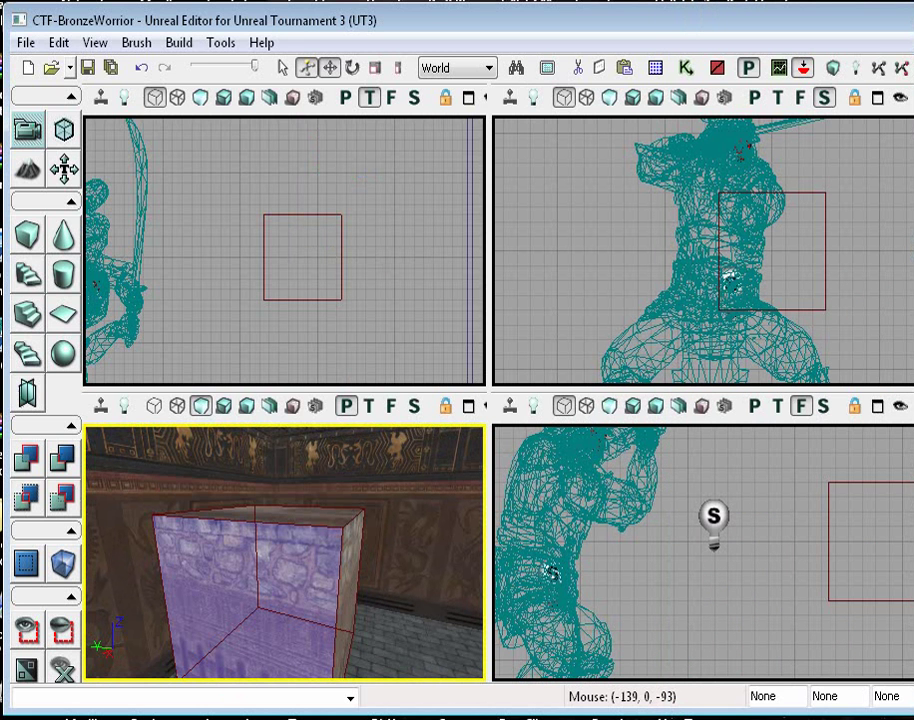
{"action": "left_click", "coordinate": [878, 67]}
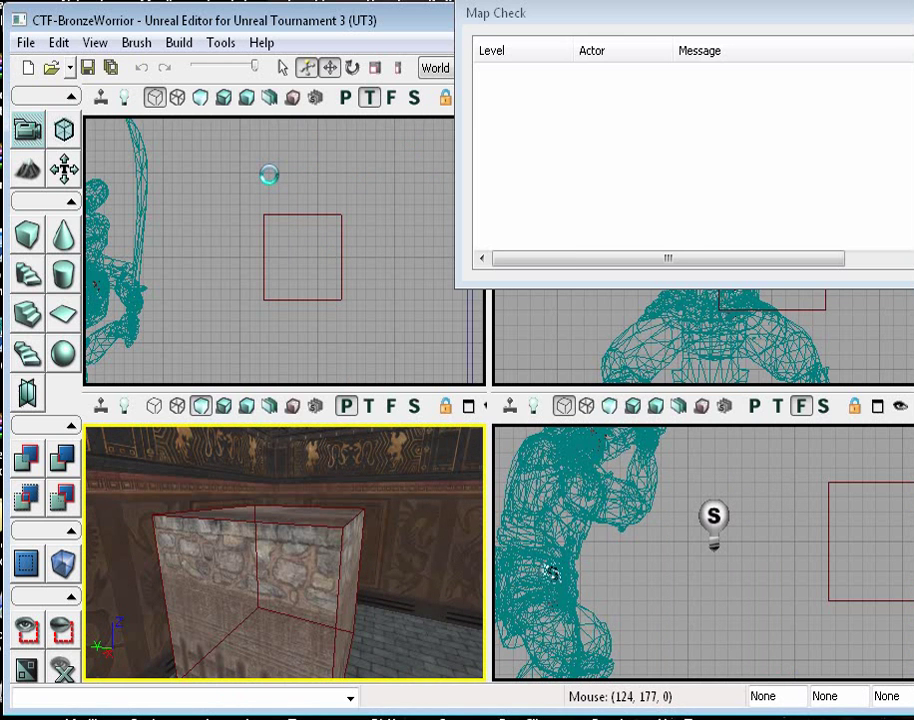
{"action": "key", "text": "Escape"}
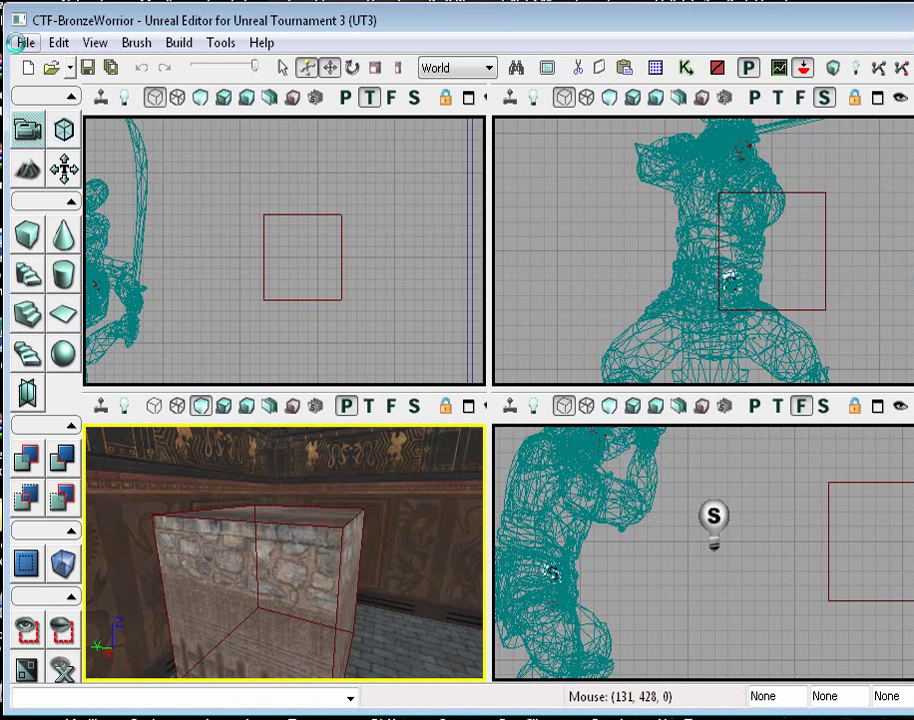
{"action": "left_click", "coordinate": [26, 42]}
{"action": "left_click", "coordinate": [46, 119]}
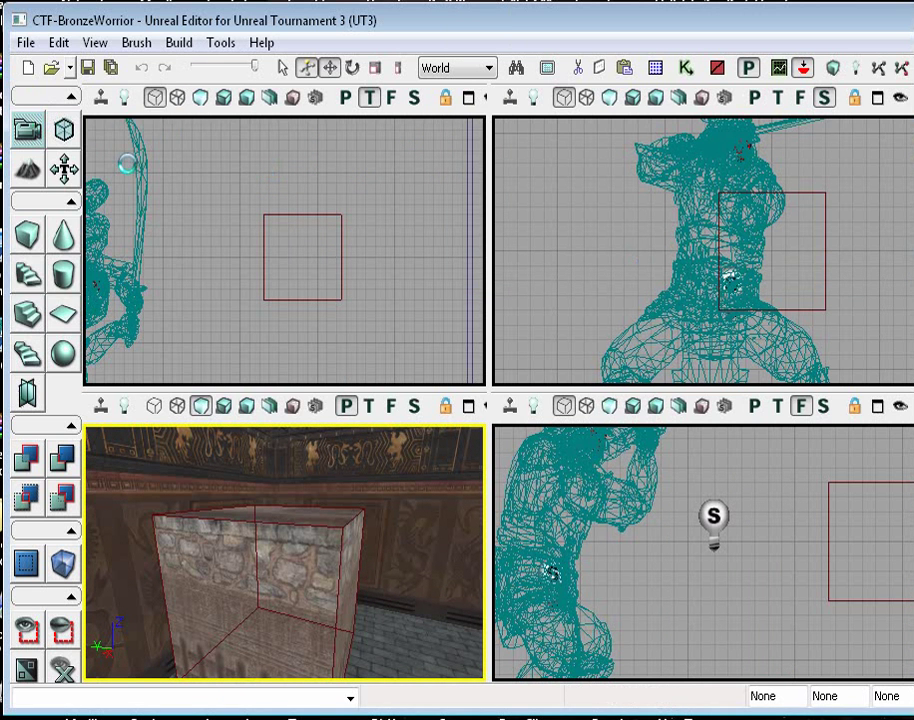
- Move the red builder brush along Y and X until it is clear of the textured cube
{"action": "right_click_drag", "start_coordinate": [381, 519], "coordinate": [388, 571]}
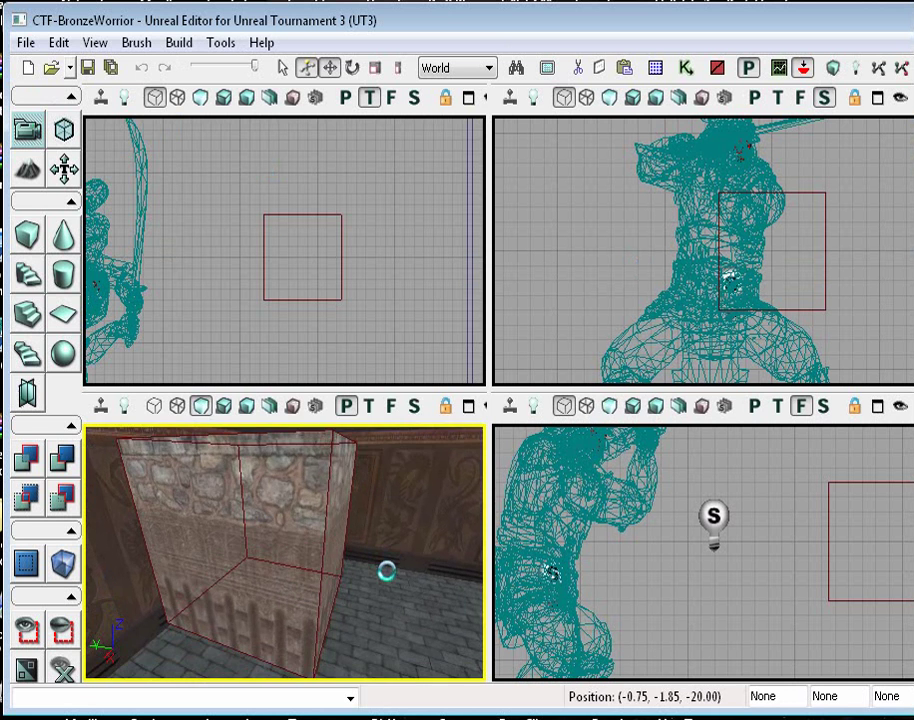
{"action": "left_click_drag", "start_coordinate": [388, 571], "coordinate": [351, 649]}
{"action": "right_click_drag", "start_coordinate": [351, 649], "coordinate": [352, 617]}
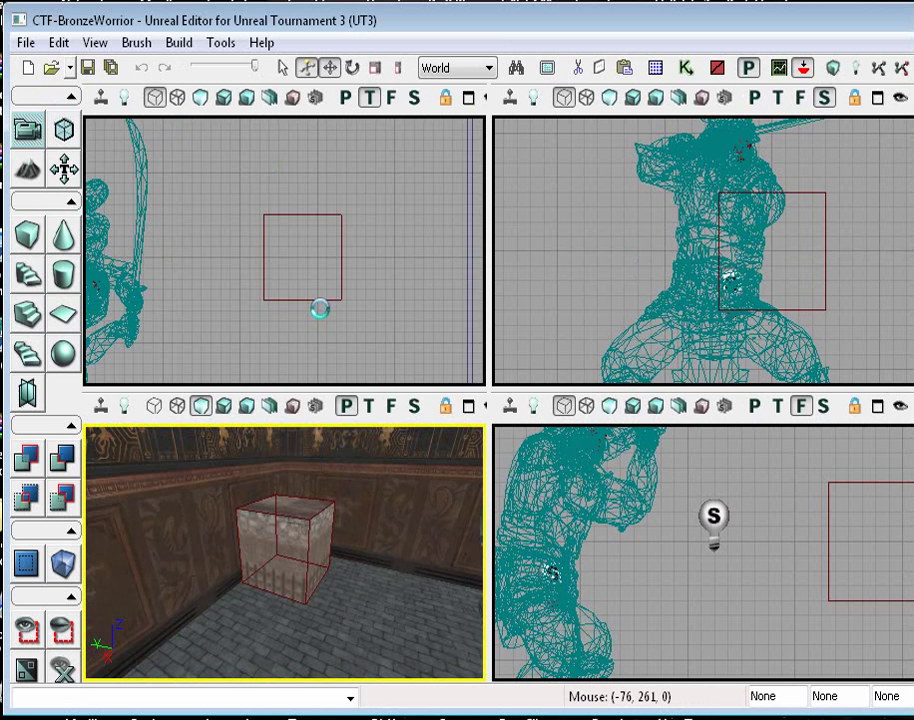
{"action": "left_click", "coordinate": [340, 261]}
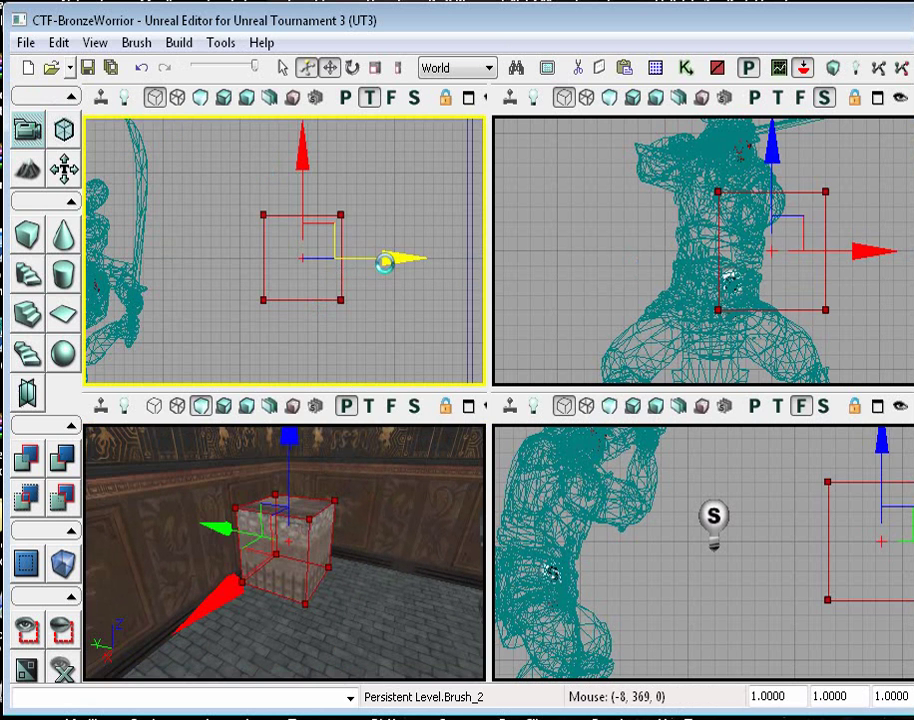
{"action": "mouse_move", "coordinate": [381, 259]}
{"action": "left_mouse_down"}
{"action": "mouse_move", "coordinate": [451, 265]}
{"action": "mouse_move", "coordinate": [483, 300]}
{"action": "left_mouse_up"}
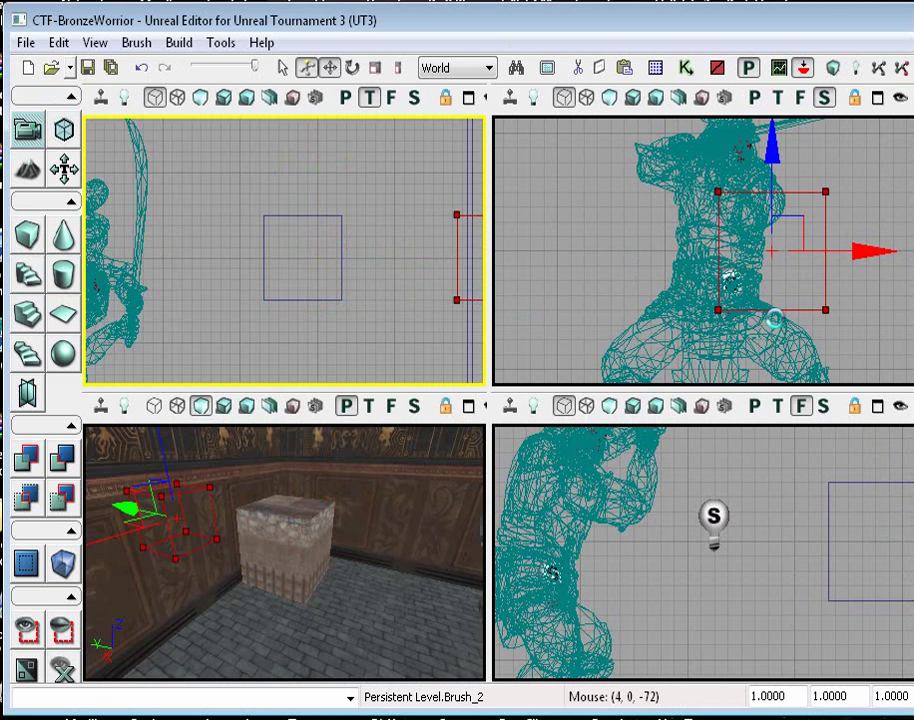
{"action": "left_click_drag", "start_coordinate": [868, 250], "coordinate": [710, 251]}
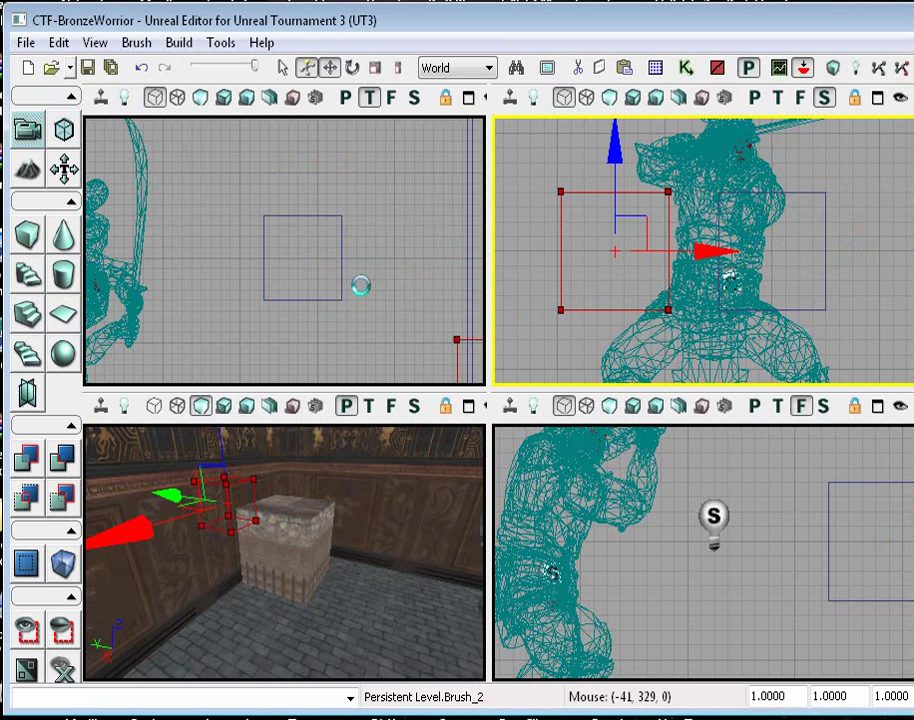
- Select the textured cube brush and start converting it to a static mesh
{"action": "left_click", "coordinate": [343, 256]}
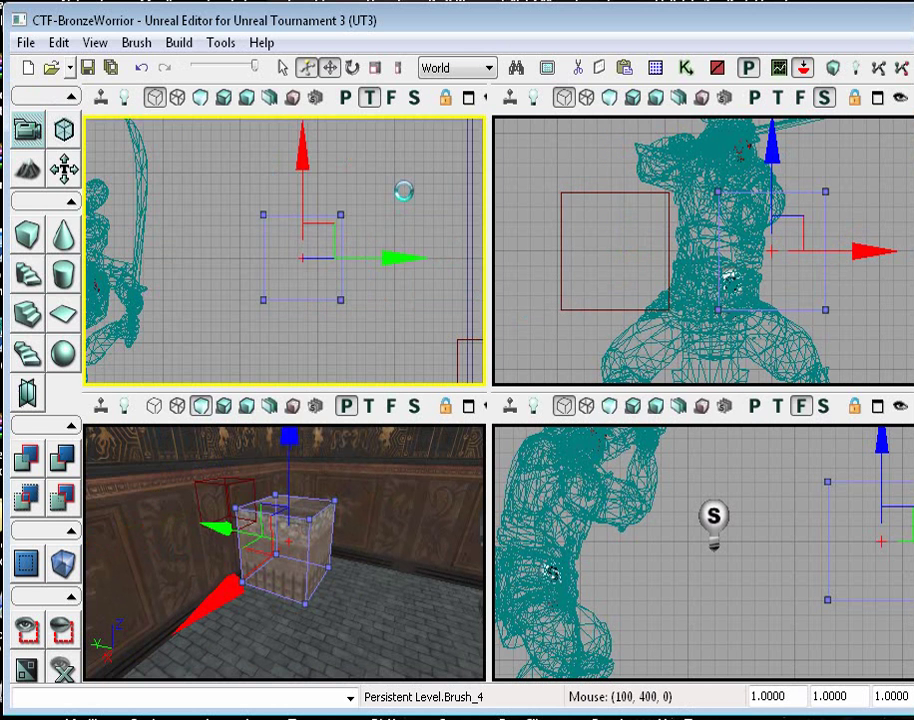
{"action": "scroll", "coordinate": [400, 192], "scroll_direction": "up", "scroll_amount": 5}
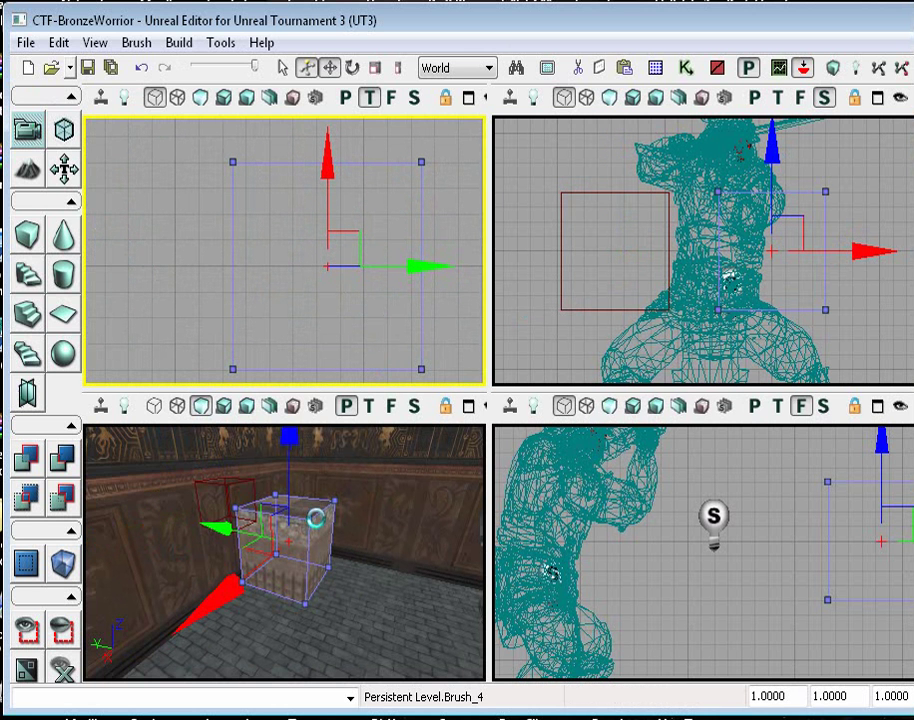
{"action": "mouse_move", "coordinate": [381, 549]}
{"action": "left_mouse_down"}
{"action": "mouse_move", "coordinate": [275, 534]}
{"action": "mouse_move", "coordinate": [438, 573]}
{"action": "mouse_move", "coordinate": [312, 506]}
{"action": "mouse_move", "coordinate": [363, 484]}
{"action": "mouse_move", "coordinate": [395, 577]}
{"action": "left_mouse_up"}
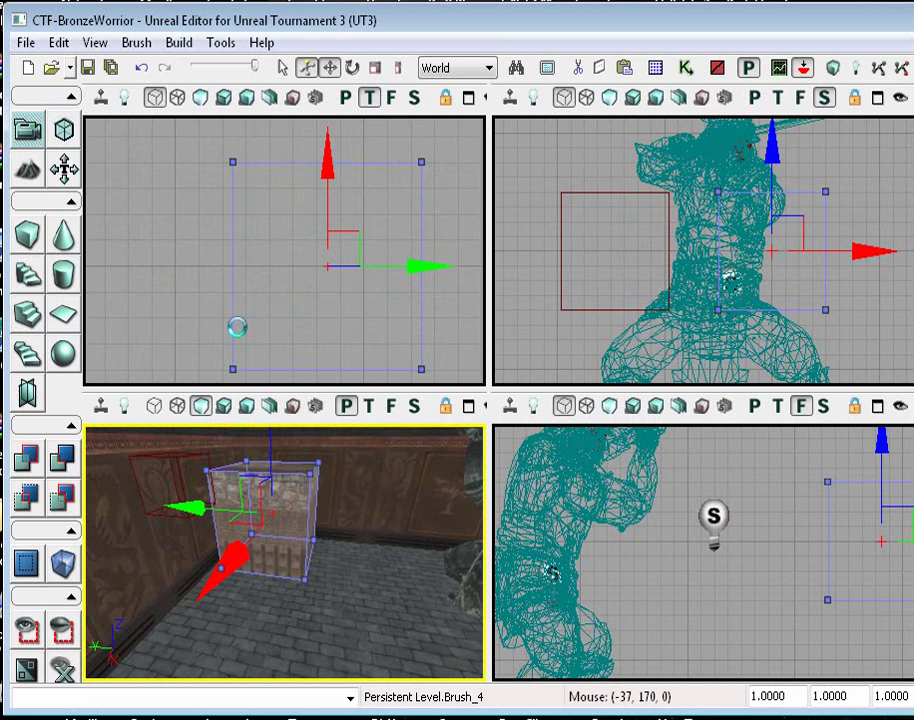
{"action": "right_click", "coordinate": [232, 301]}
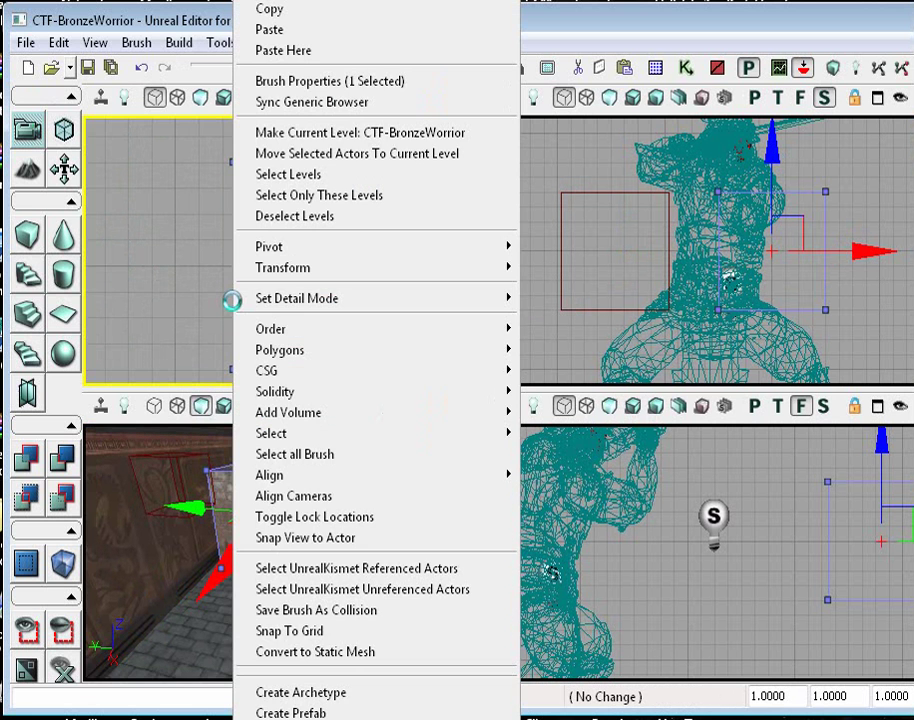
{"action": "left_click", "coordinate": [370, 651]}
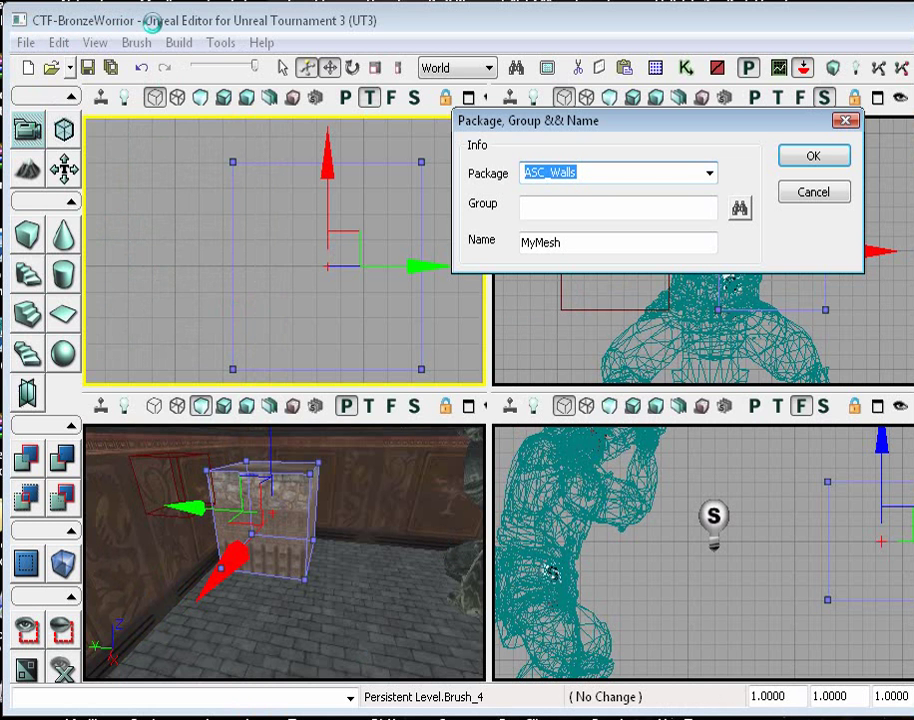
- Save the converted static mesh in package CTF-BronzeWorrior under group crate with the name MyMesh
{"action": "left_click_drag", "start_coordinate": [553, 128], "coordinate": [531, 121]}
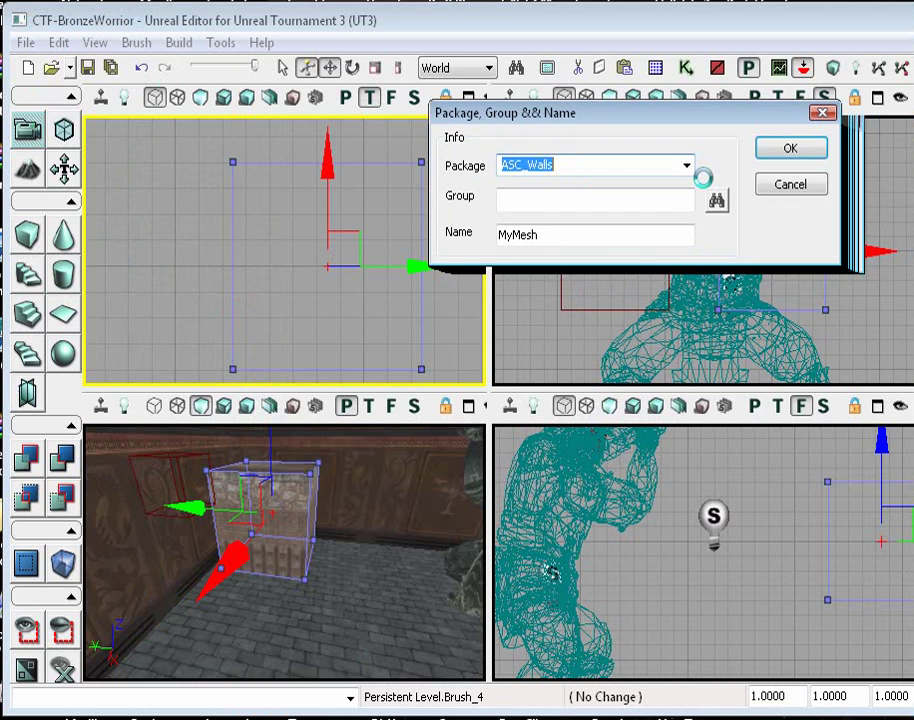
{"action": "left_click", "coordinate": [686, 165]}
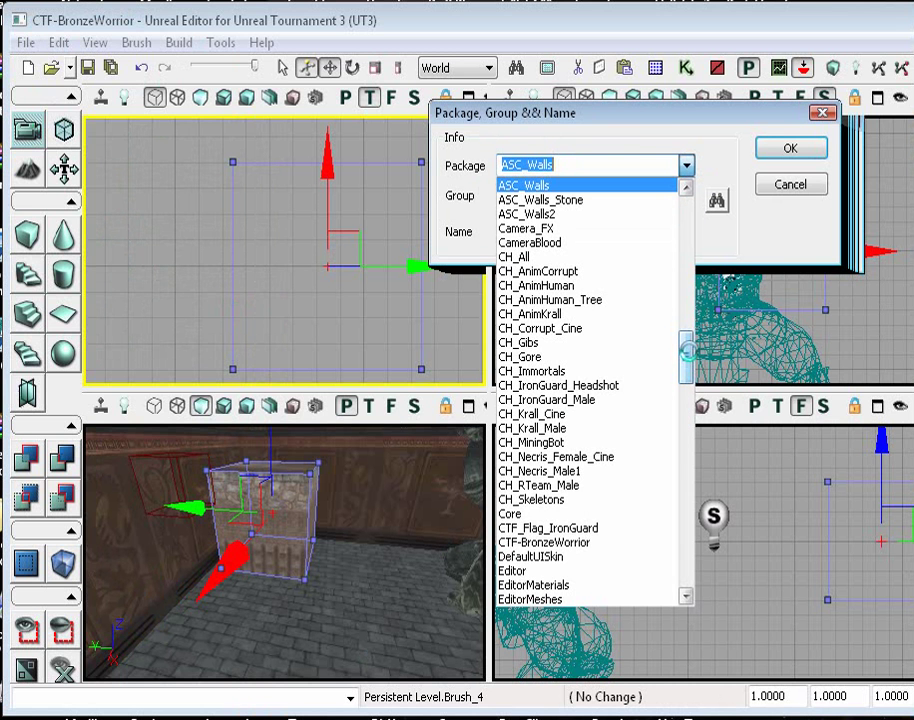
{"action": "left_click_drag", "start_coordinate": [687, 352], "coordinate": [687, 355]}
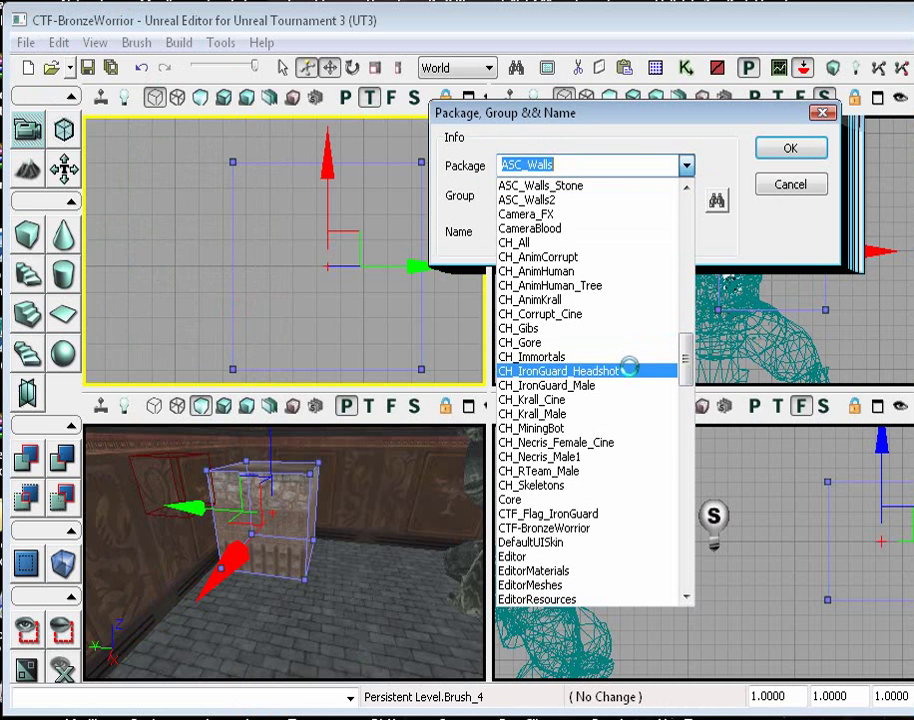
{"action": "left_click", "coordinate": [578, 528]}
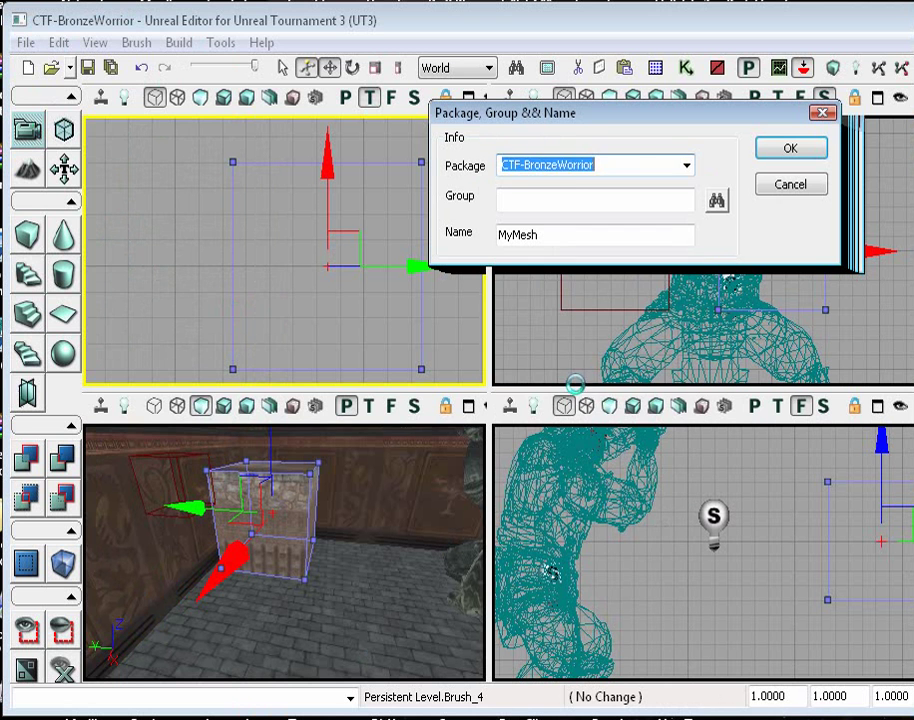
{"action": "left_click", "coordinate": [523, 199]}
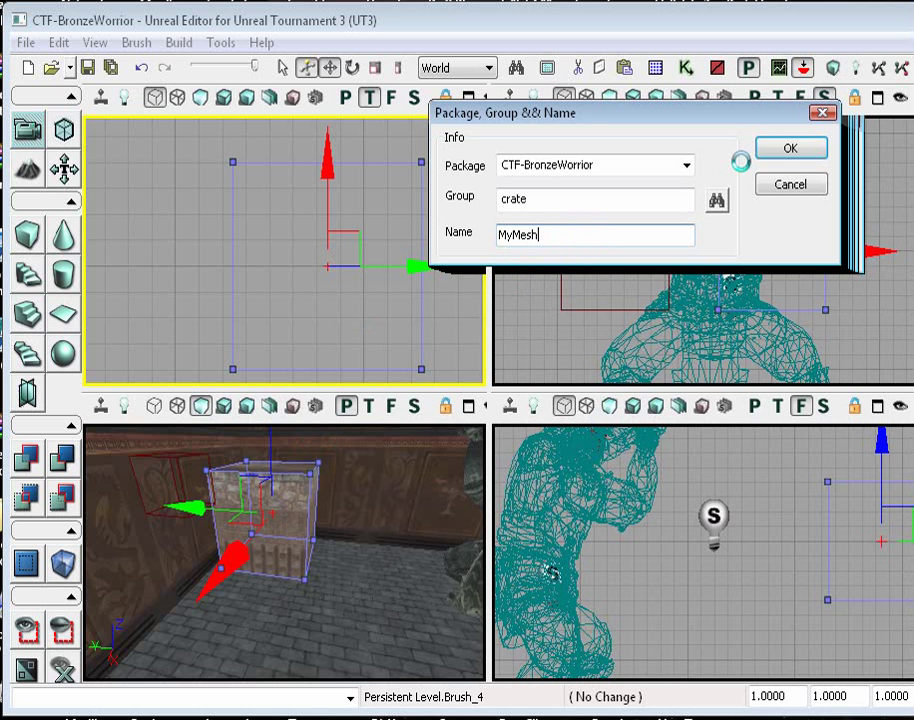
{"action": "left_click", "coordinate": [786, 147]}
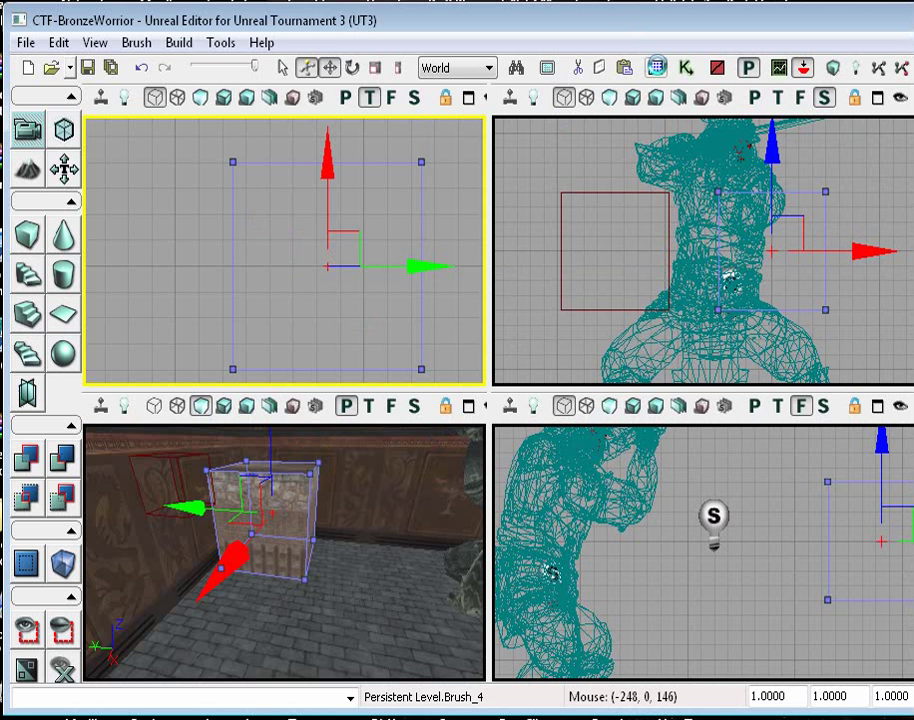
- Open the Generic browser and add Static Mesh to the resource types it shows
{"action": "left_click", "coordinate": [656, 67]}
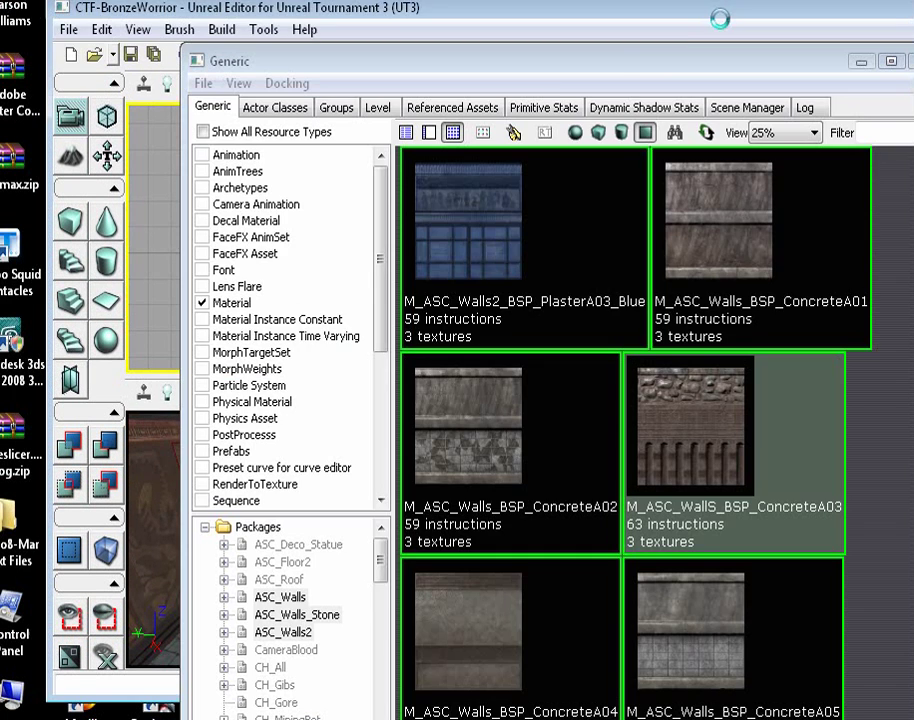
{"action": "left_click_drag", "start_coordinate": [622, 63], "coordinate": [913, 0]}
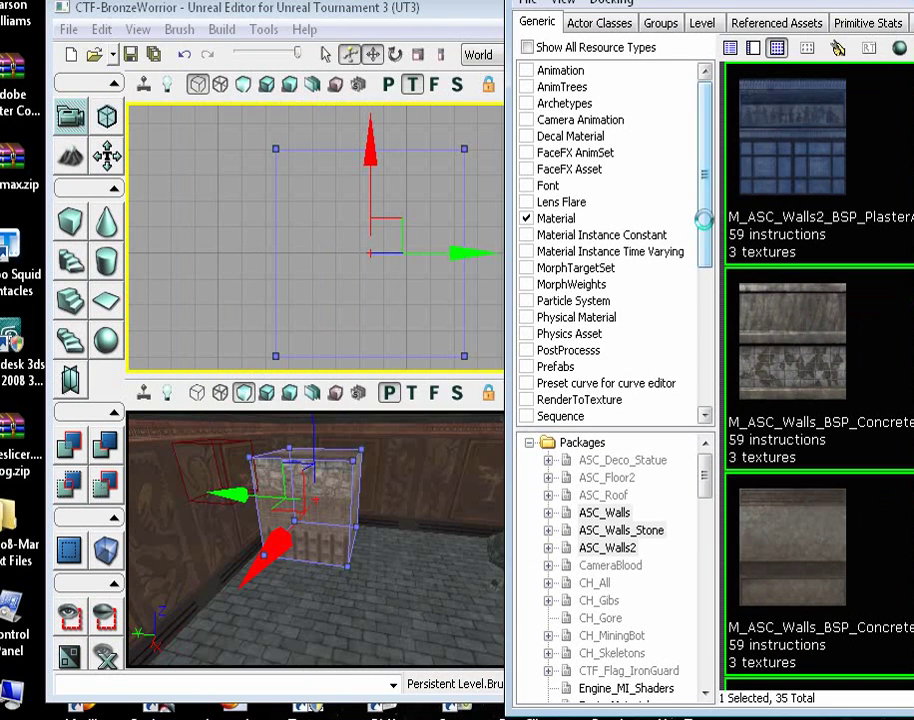
{"action": "scroll", "coordinate": [704, 257], "scroll_direction": "down", "scroll_amount": 3}
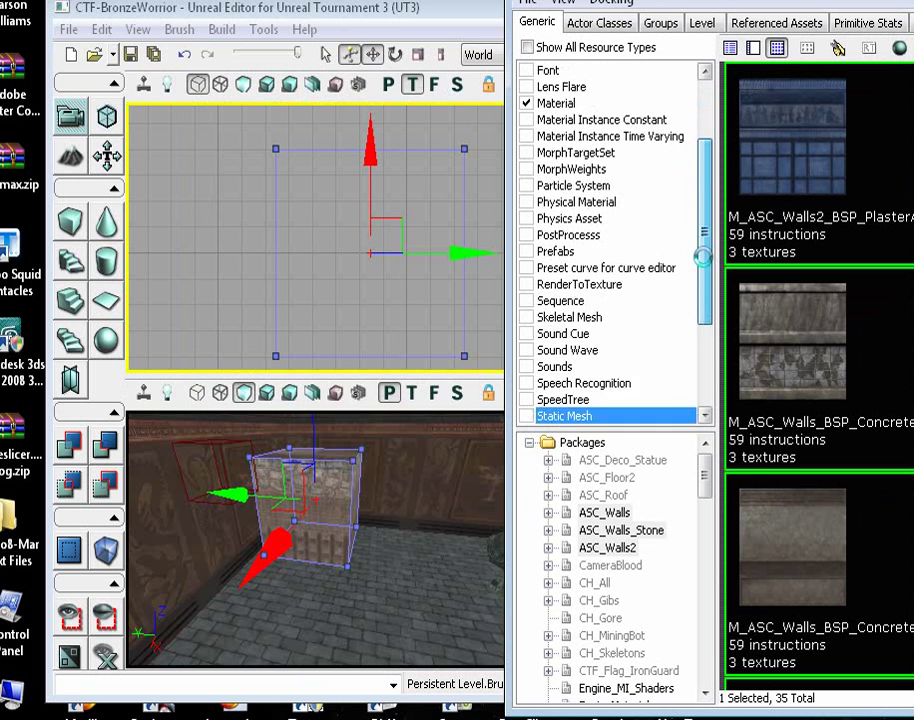
{"action": "scroll", "coordinate": [704, 257], "scroll_direction": "up", "scroll_amount": 3}
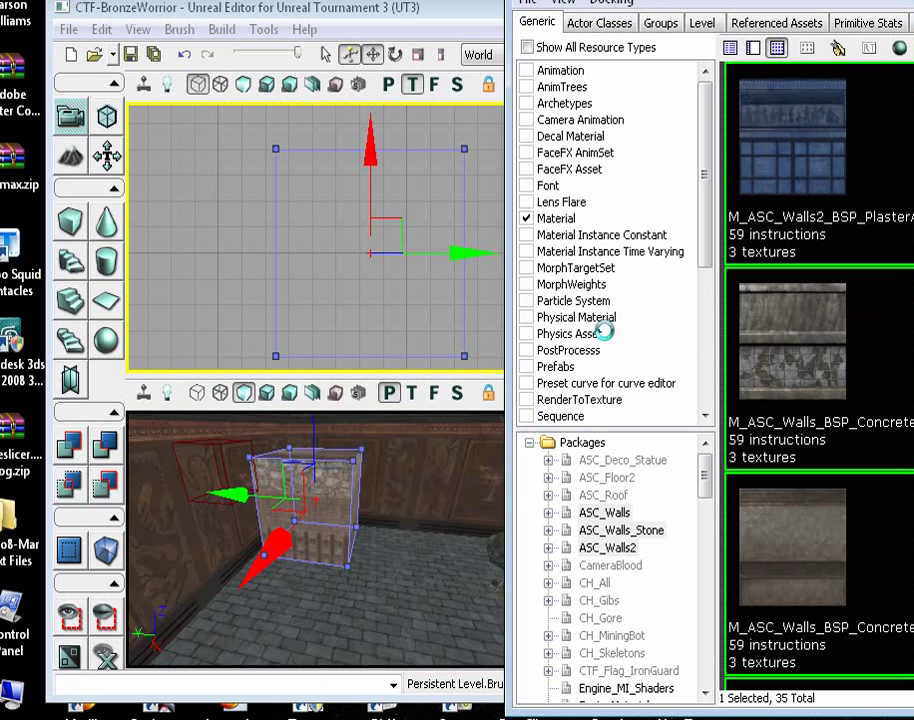
{"action": "scroll", "coordinate": [687, 200], "scroll_direction": "down", "scroll_amount": 3}
{"action": "left_click", "coordinate": [565, 416]}
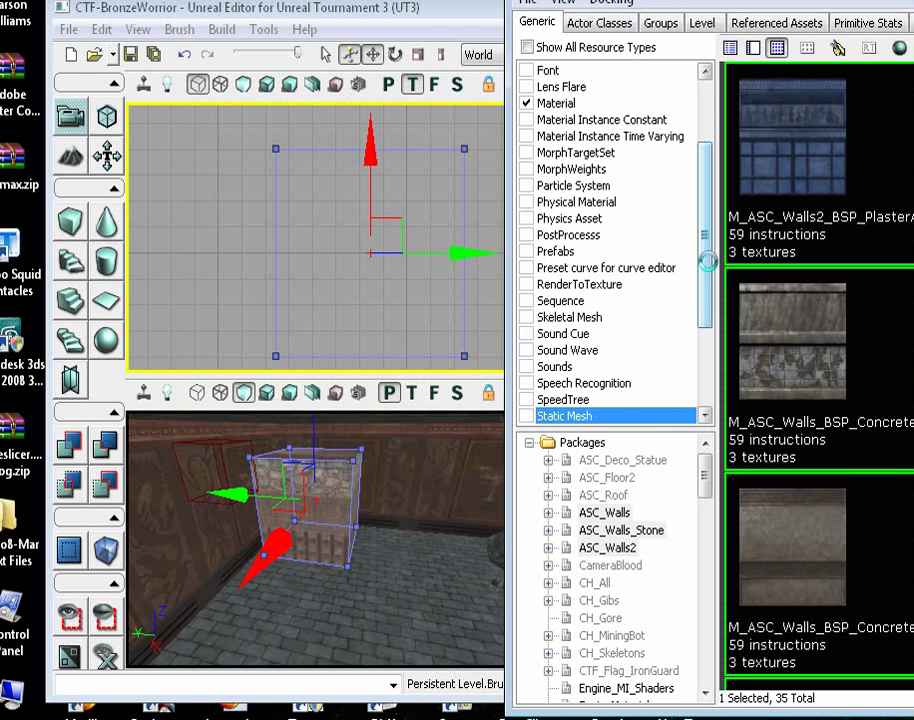
{"action": "left_click_drag", "start_coordinate": [706, 262], "coordinate": [686, 316]}
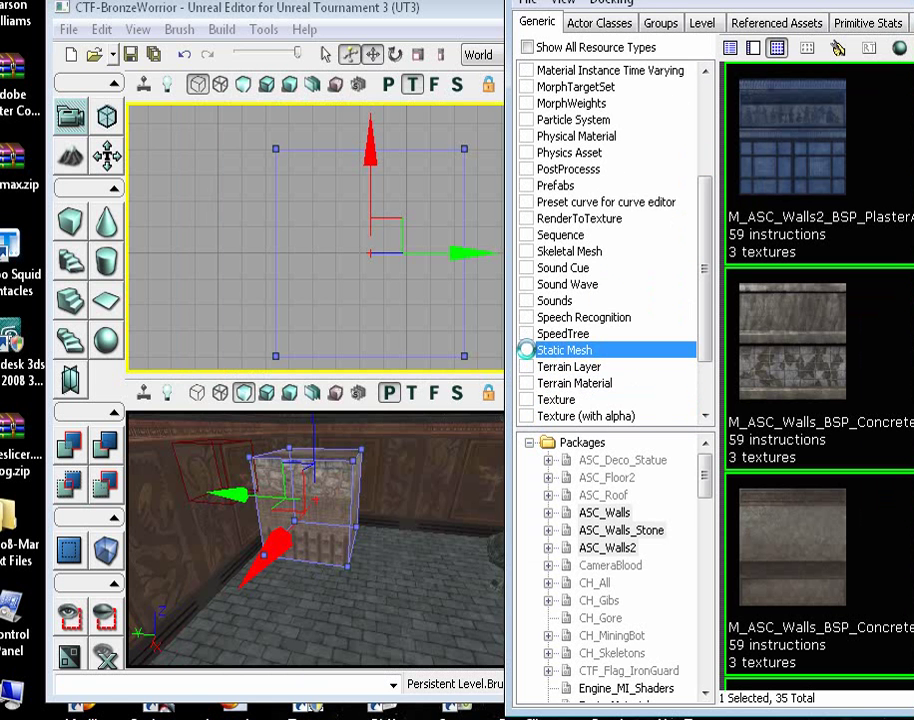
{"action": "left_click", "coordinate": [528, 349]}
{"action": "scroll", "coordinate": [694, 190], "scroll_direction": "down", "scroll_amount": 2}
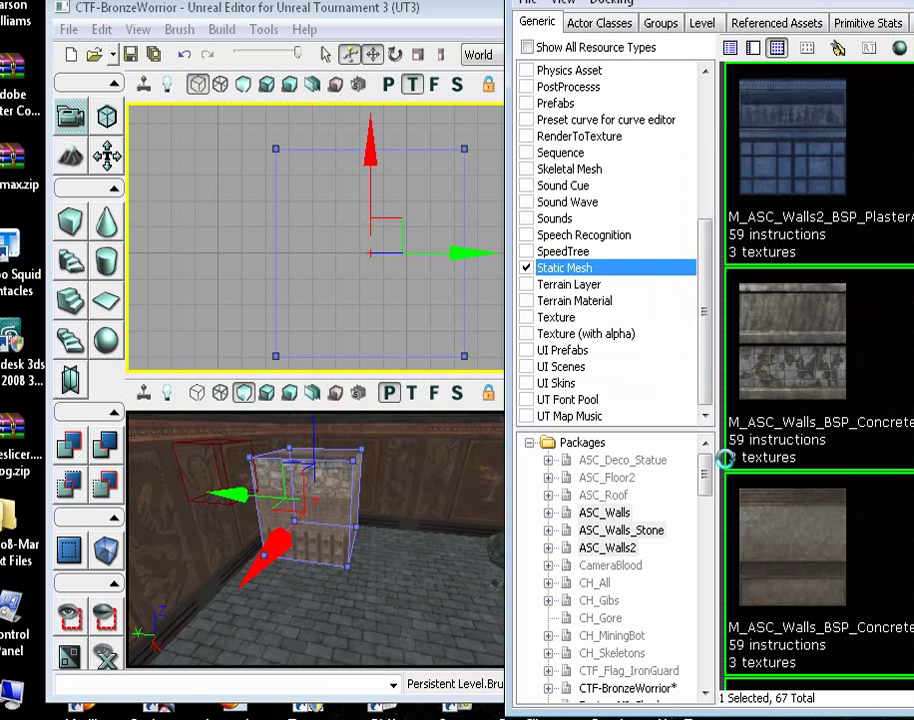
- Select the MyMesh static mesh in the crate group of the CTF-BronzeWorrior package
{"action": "left_click_drag", "start_coordinate": [705, 467], "coordinate": [697, 494]}
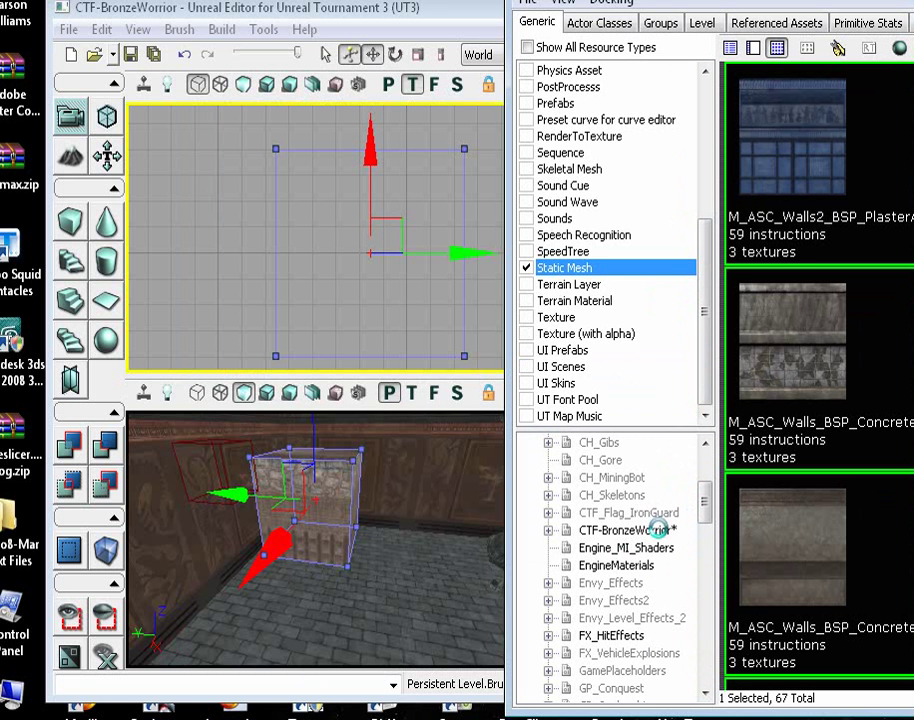
{"action": "left_click", "coordinate": [549, 530]}
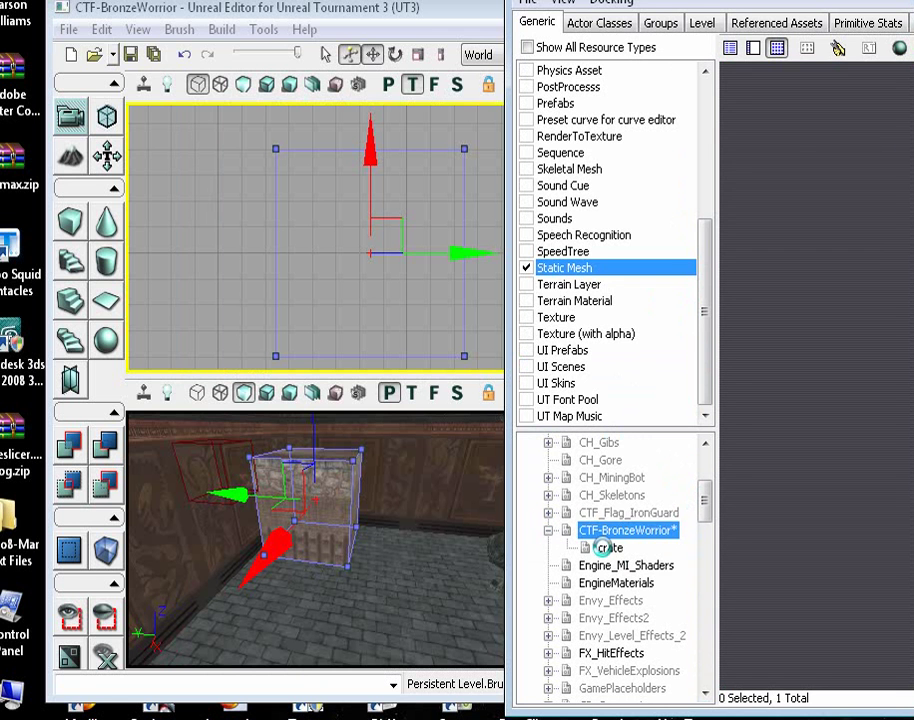
{"action": "left_click", "coordinate": [604, 547]}
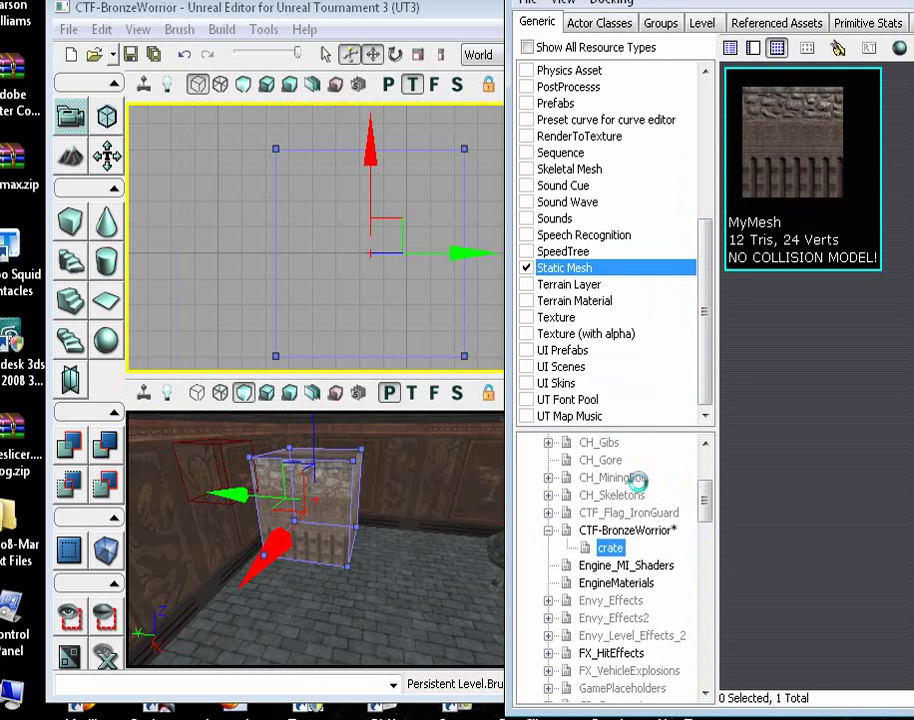
{"action": "left_click", "coordinate": [737, 150]}
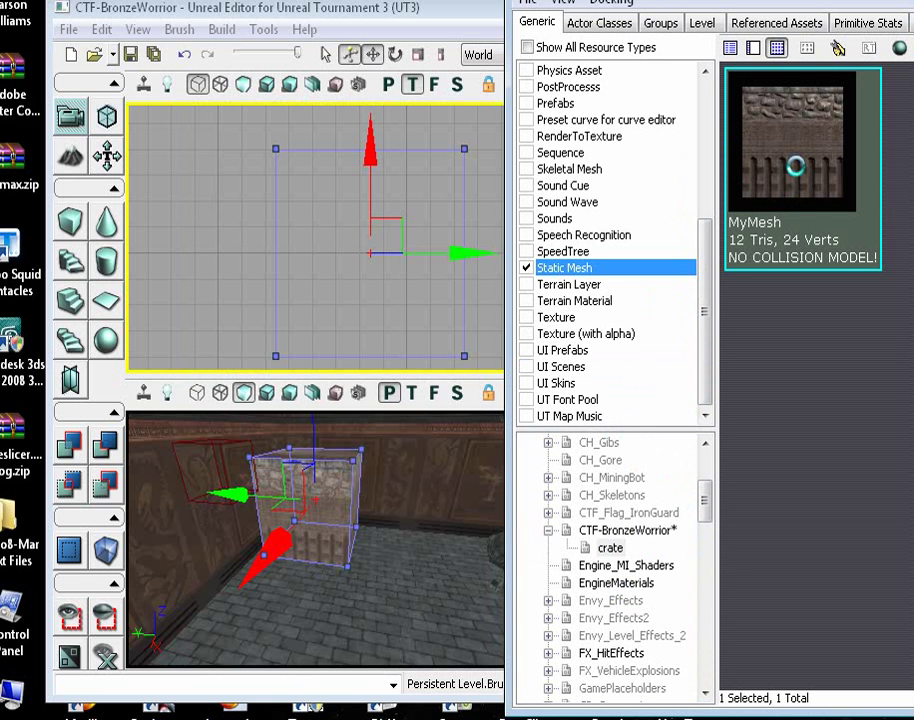
- Add the MyMesh static mesh to the level on the stone floor in front of the original cube
{"action": "right_click_drag", "start_coordinate": [450, 522], "coordinate": [349, 539]}
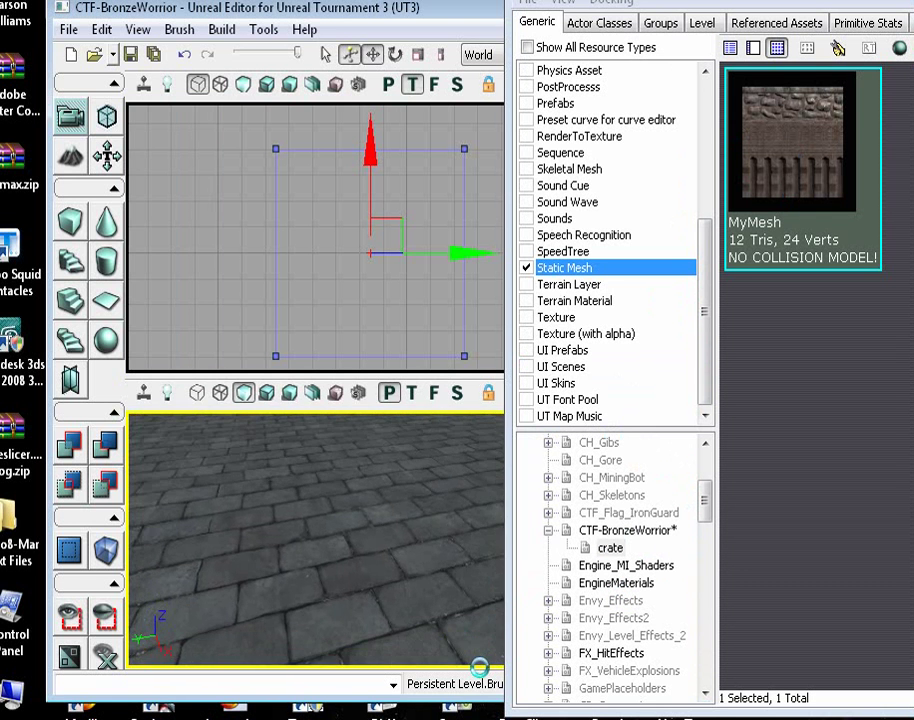
{"action": "right_click", "coordinate": [321, 551]}
{"action": "mouse_move", "coordinate": [372, 478]}
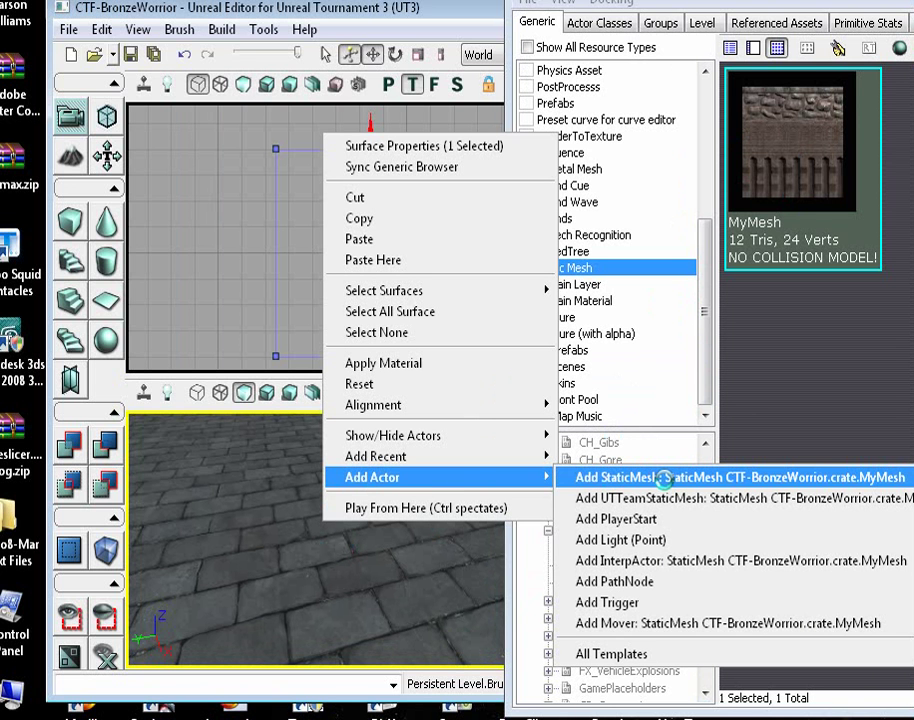
{"action": "left_click", "coordinate": [892, 477]}
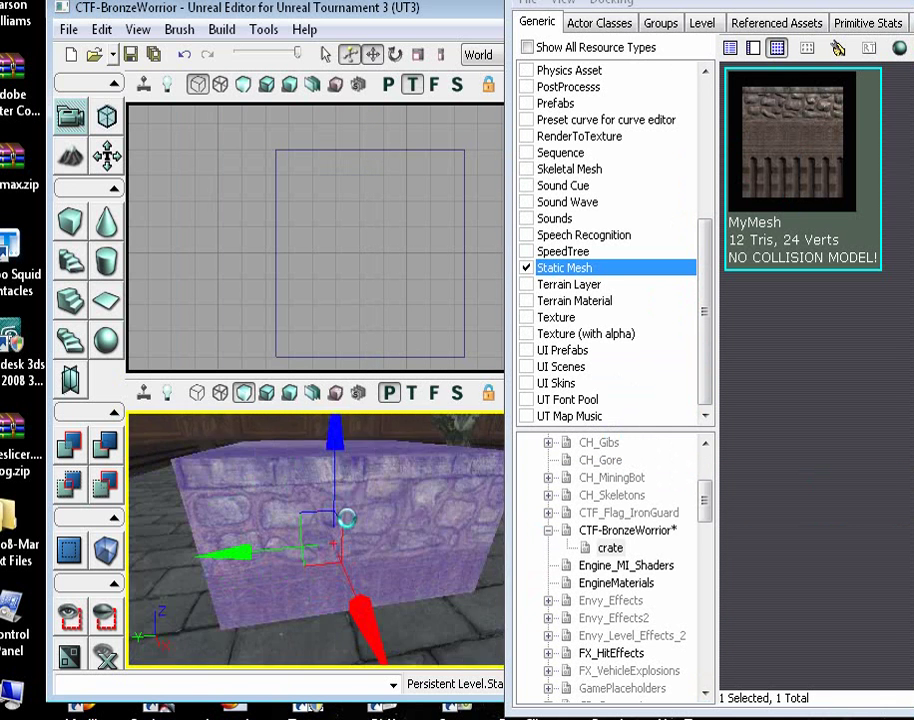
- Raise the placed MyMesh crate out of the floor and shift it along Y towards the statue
{"action": "left_click_drag", "start_coordinate": [346, 518], "coordinate": [345, 644]}
{"action": "right_click_drag", "start_coordinate": [345, 644], "coordinate": [357, 467]}
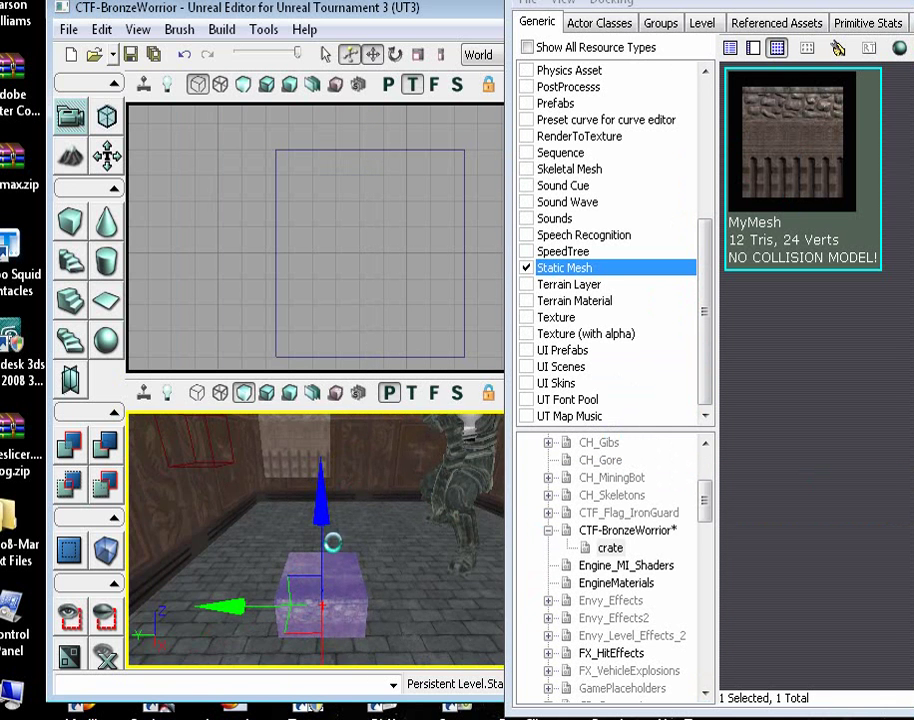
{"action": "left_click_drag", "start_coordinate": [323, 505], "coordinate": [319, 438]}
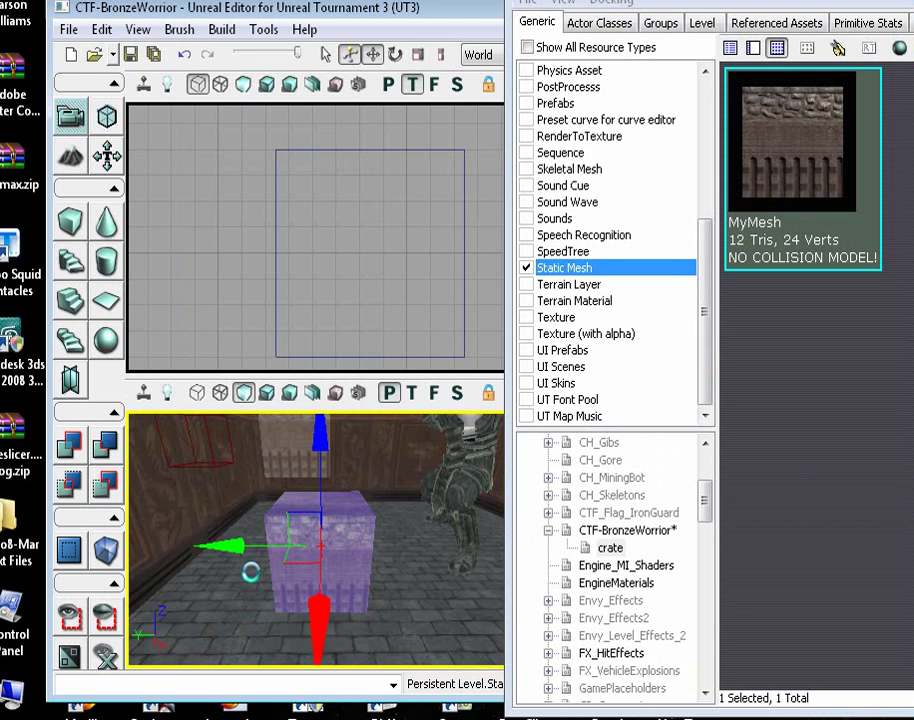
{"action": "left_click_drag", "start_coordinate": [250, 572], "coordinate": [413, 564]}
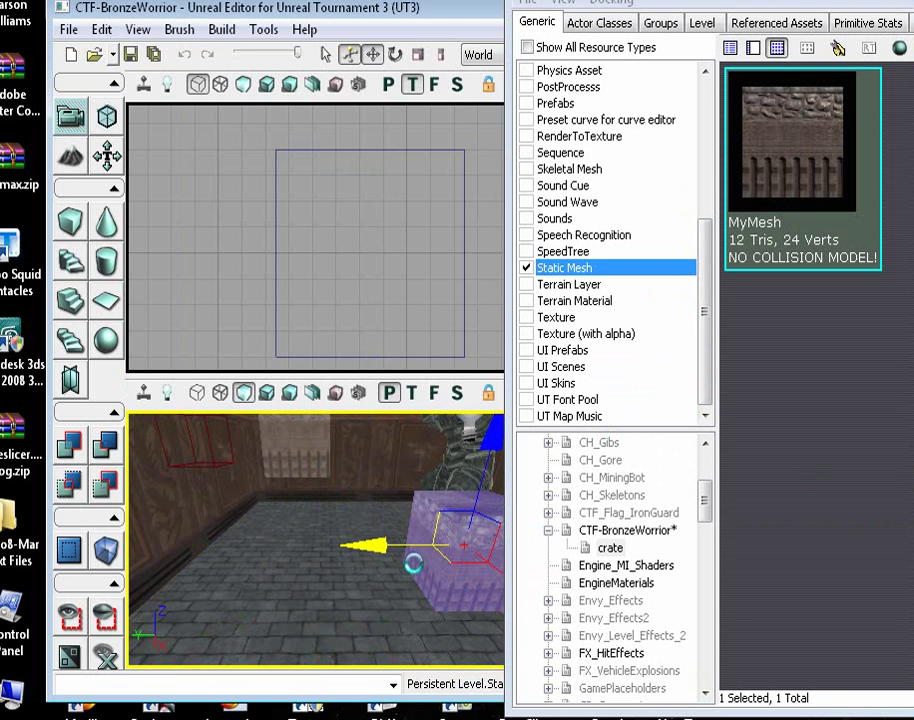
- Reposition the MyMesh crate near the original cube brush and raise it well above the floor
{"action": "right_click_drag", "start_coordinate": [187, 535], "coordinate": [262, 544]}
{"action": "right_click_drag", "start_coordinate": [514, 575], "coordinate": [229, 530]}
{"action": "left_click_drag", "start_coordinate": [331, 459], "coordinate": [331, 410]}
{"action": "right_click_drag", "start_coordinate": [367, 603], "coordinate": [381, 537]}
{"action": "left_click_drag", "start_coordinate": [381, 537], "coordinate": [486, 539]}
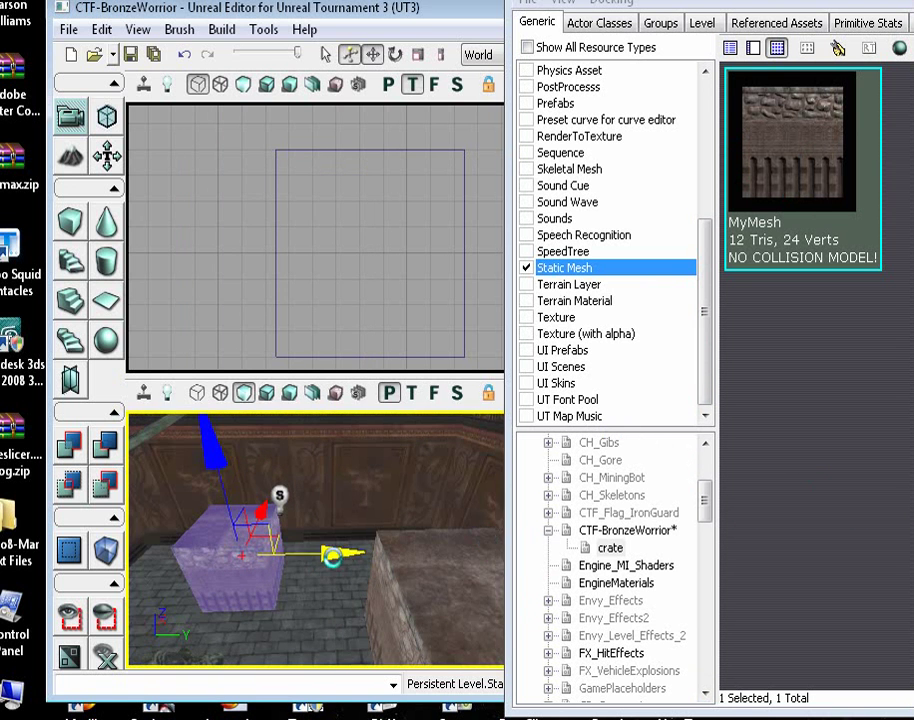
{"action": "left_click_drag", "start_coordinate": [332, 556], "coordinate": [419, 550]}
{"action": "left_click_drag", "start_coordinate": [333, 446], "coordinate": [331, 396]}
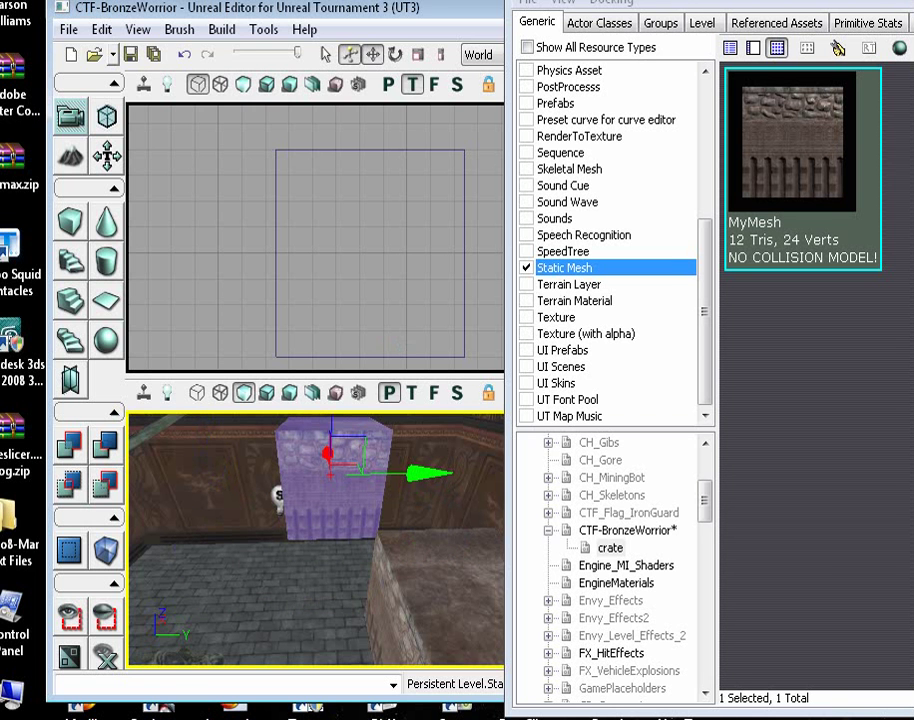
- Rebuild the map with the new static mesh in place
{"action": "left_click_drag", "start_coordinate": [709, 0], "coordinate": [699, 86]}
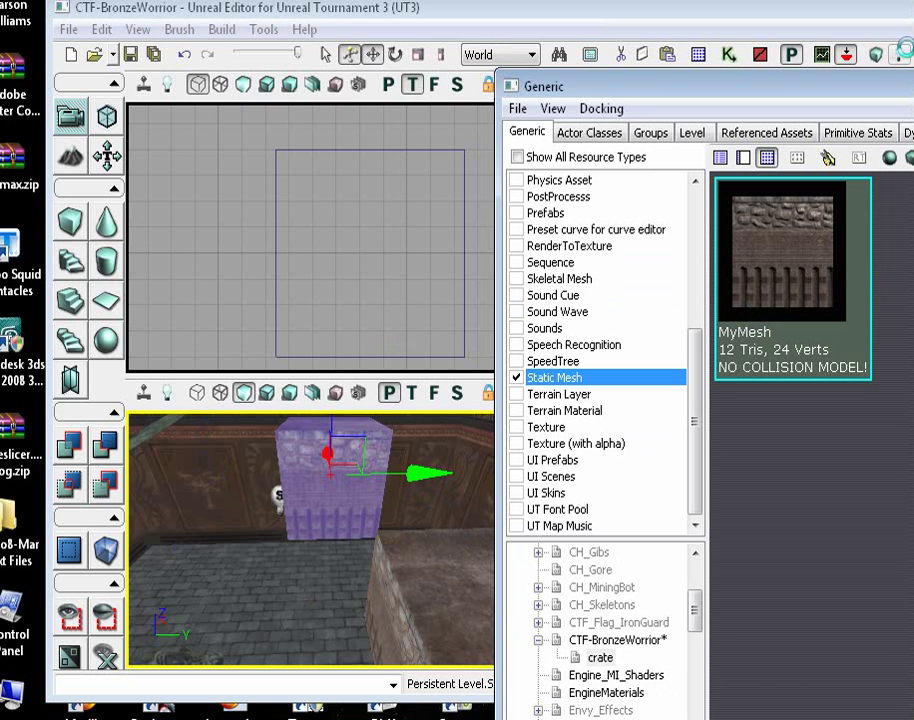
{"action": "left_click", "coordinate": [845, 55]}
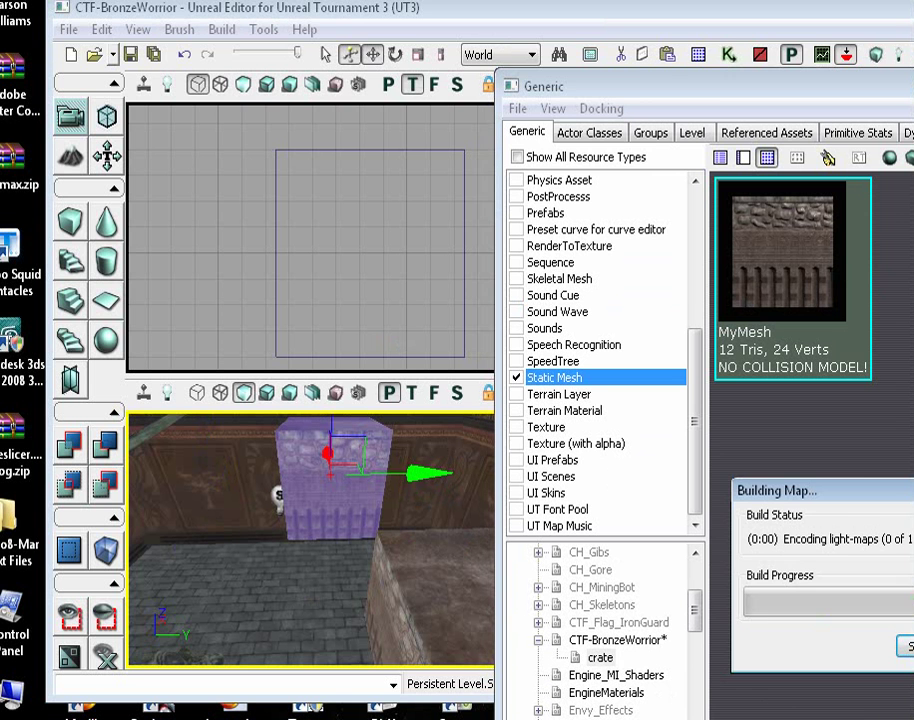
{"action": "key", "text": "Escape"}
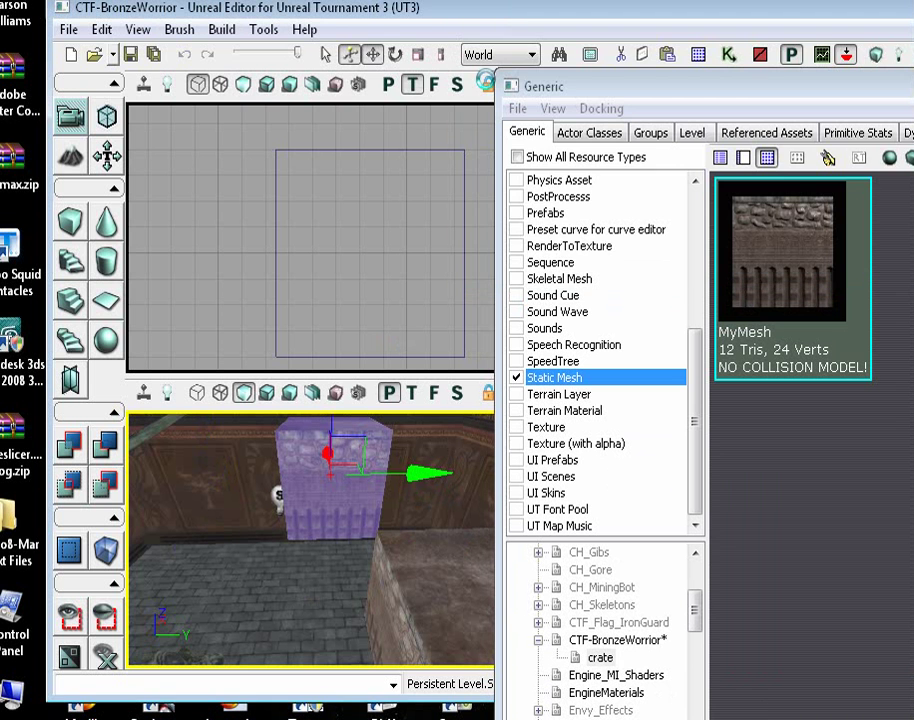
- Save the current level and close the Generic browser
{"action": "left_click", "coordinate": [68, 29]}
{"action": "left_click", "coordinate": [91, 100]}
{"action": "left_click", "coordinate": [110, 104]}
{"action": "key", "text": "alt+F4"}
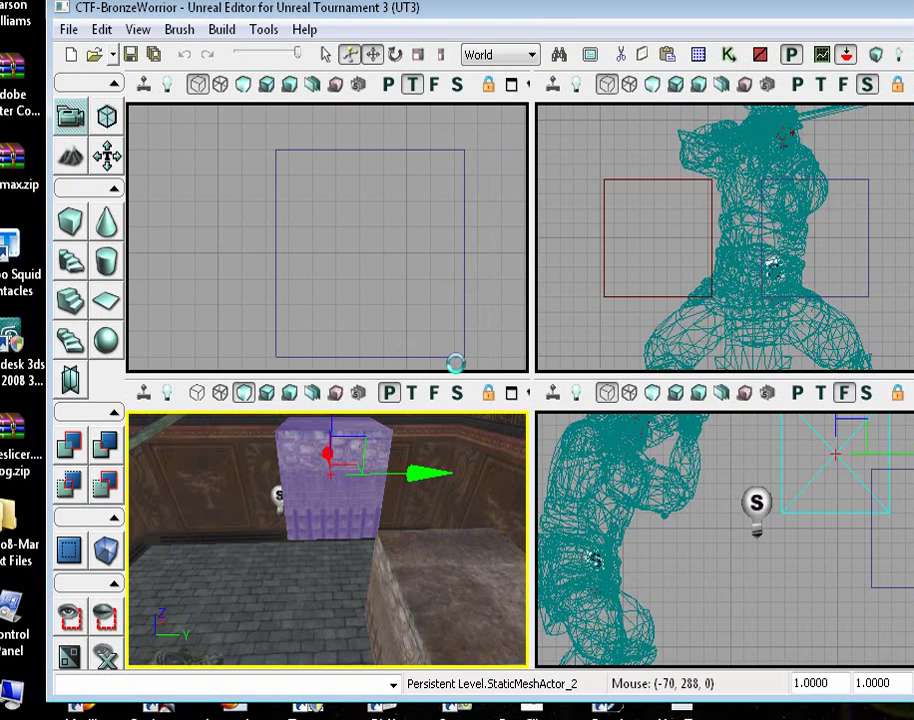
- Delete the original cube brush beside the MyMesh crate and save the current level
{"action": "right_click_drag", "start_coordinate": [427, 287], "coordinate": [322, 373]}
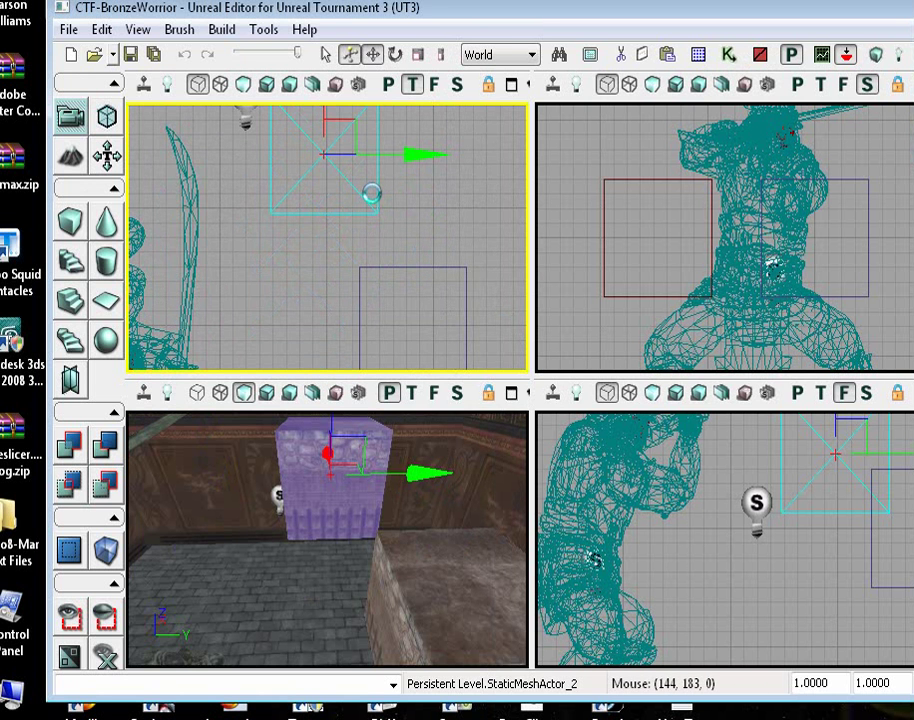
{"action": "scroll", "coordinate": [361, 180], "scroll_direction": "down", "scroll_amount": 1}
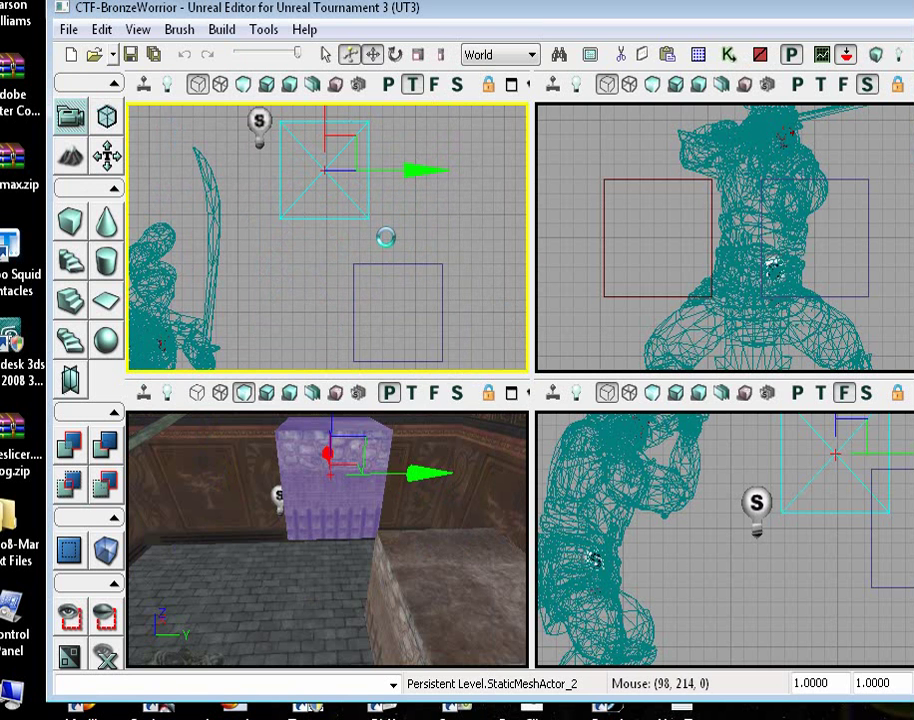
{"action": "left_click", "coordinate": [439, 280]}
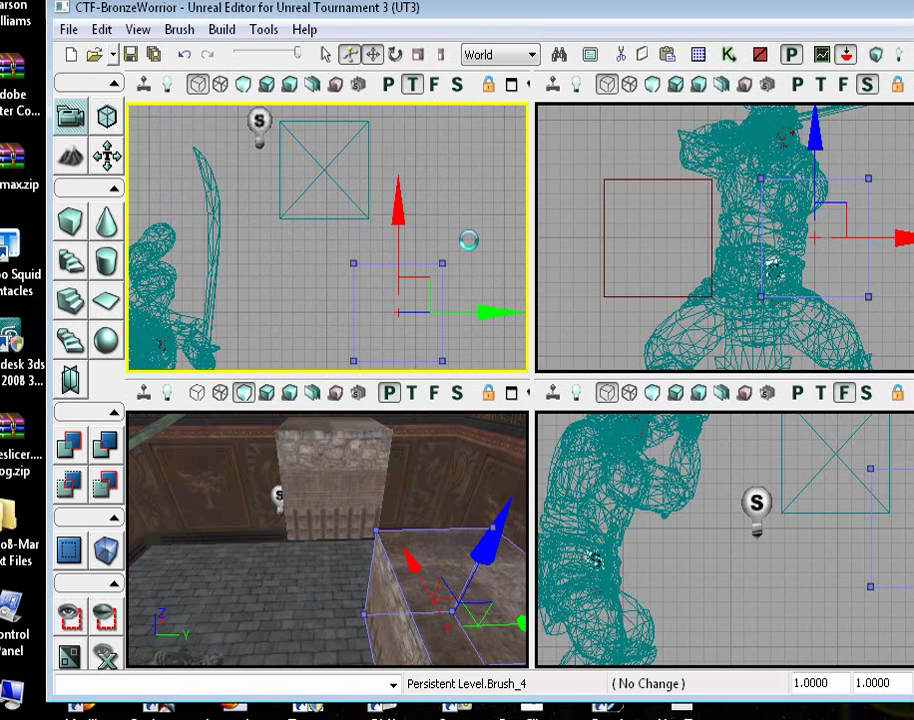
{"action": "left_click", "coordinate": [438, 278]}
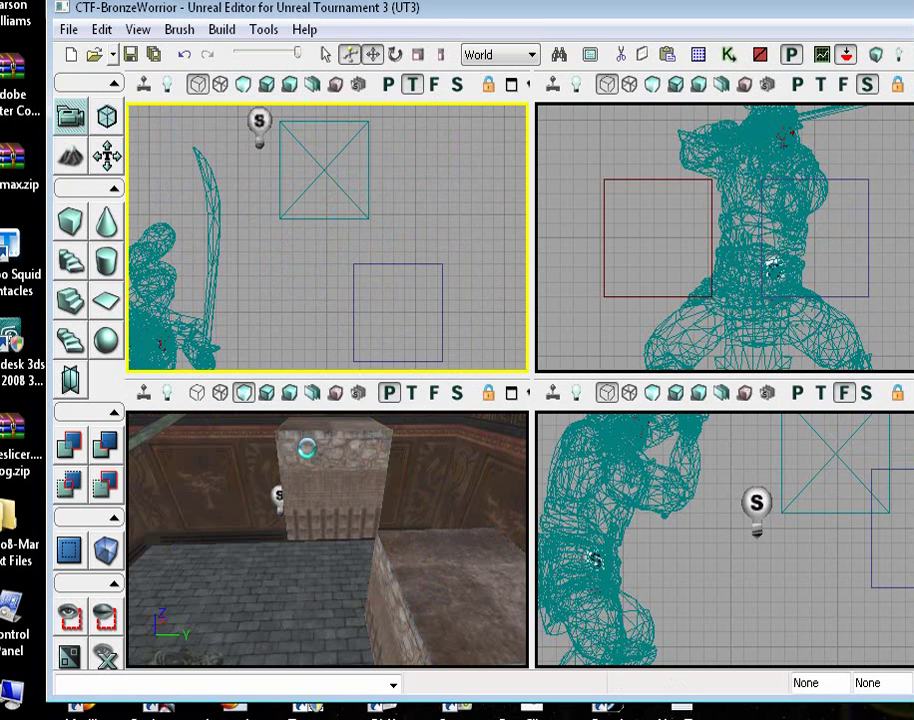
{"action": "left_click", "coordinate": [440, 301]}
{"action": "right_click", "coordinate": [440, 301]}
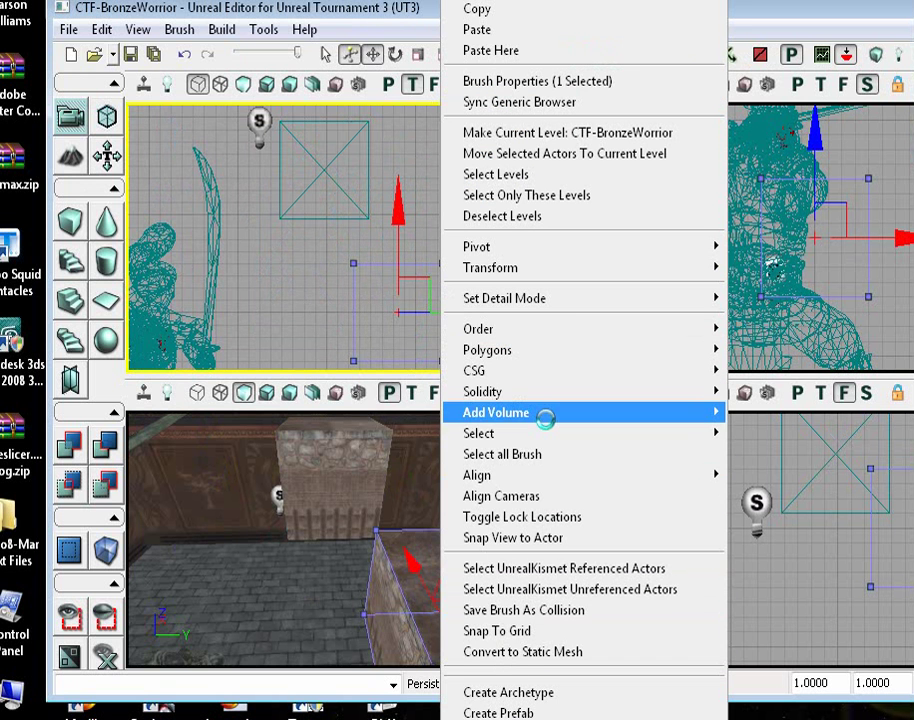
{"action": "left_click", "coordinate": [402, 7]}
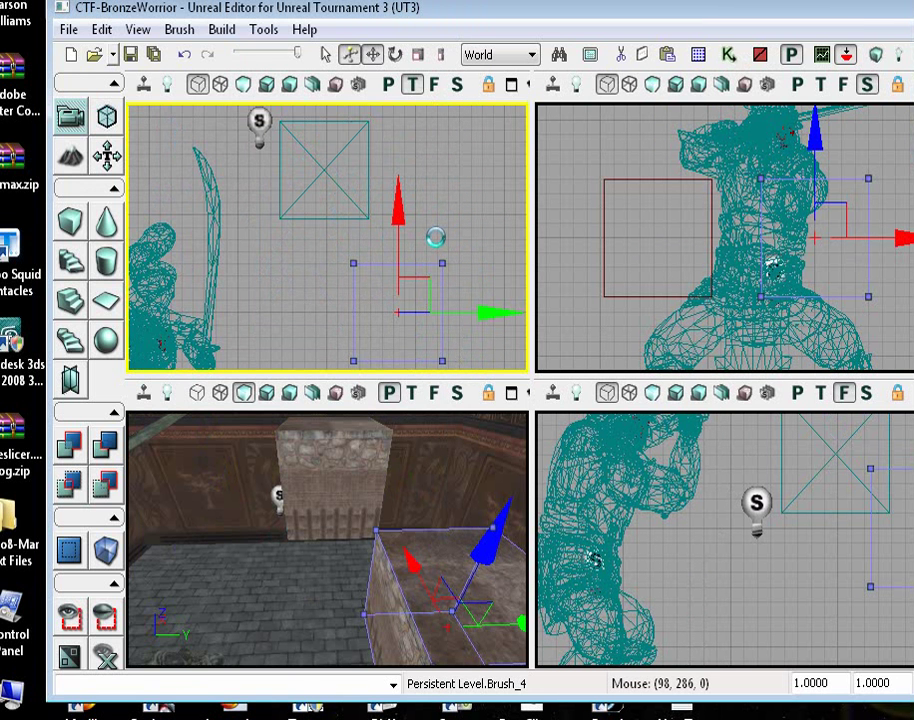
{"action": "key", "text": "Delete"}
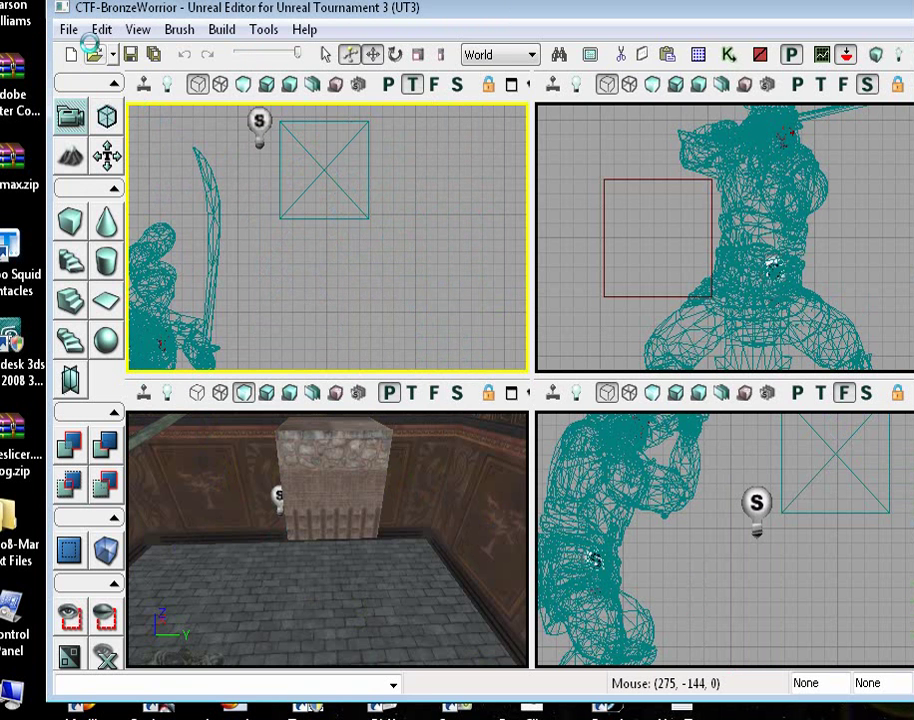
{"action": "left_click", "coordinate": [68, 29]}
{"action": "left_click", "coordinate": [100, 104]}
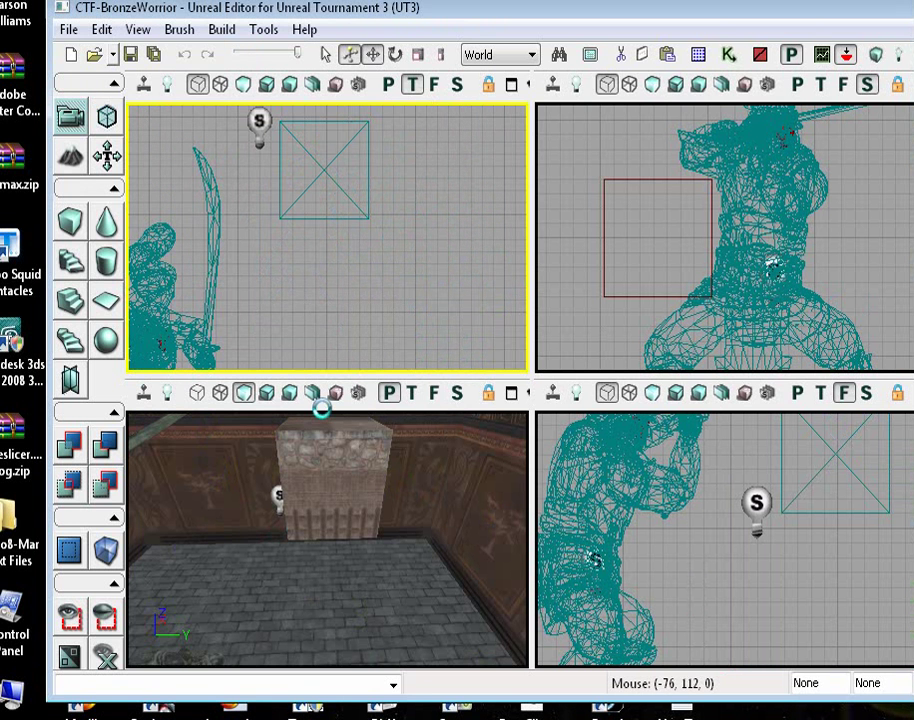
- Select the MyMesh crate, shift it along X away from the far wall, and lower it partway towards the floor
{"action": "left_click_drag", "start_coordinate": [333, 547], "coordinate": [292, 502]}
{"action": "left_click", "coordinate": [339, 515]}
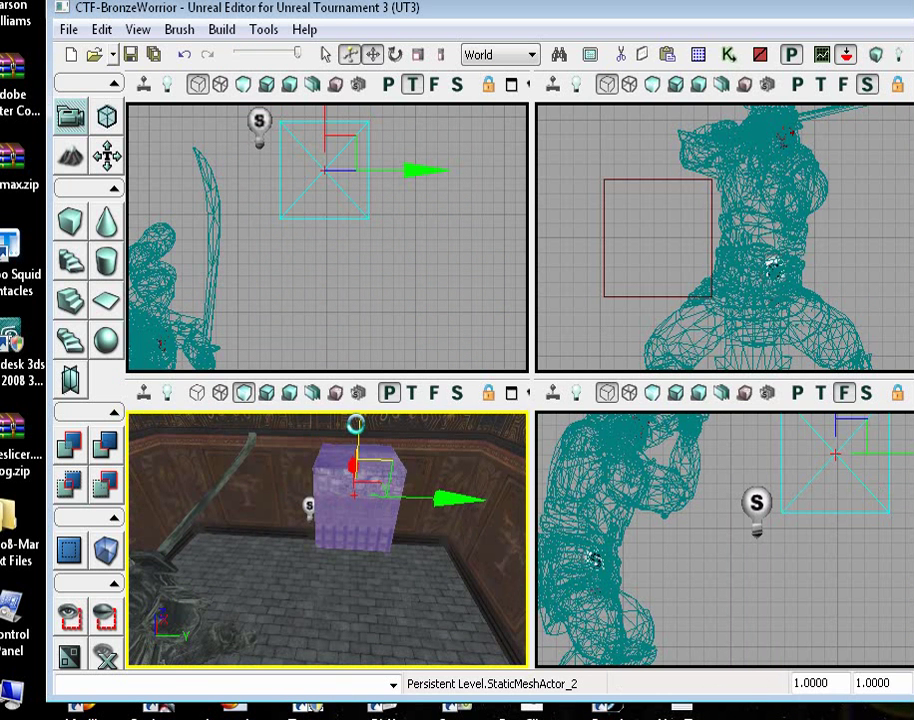
{"action": "left_click_drag", "start_coordinate": [331, 122], "coordinate": [331, 206]}
{"action": "left_click_drag", "start_coordinate": [885, 112], "coordinate": [888, 190]}
{"action": "middle_click_drag", "start_coordinate": [459, 494], "coordinate": [451, 643]}
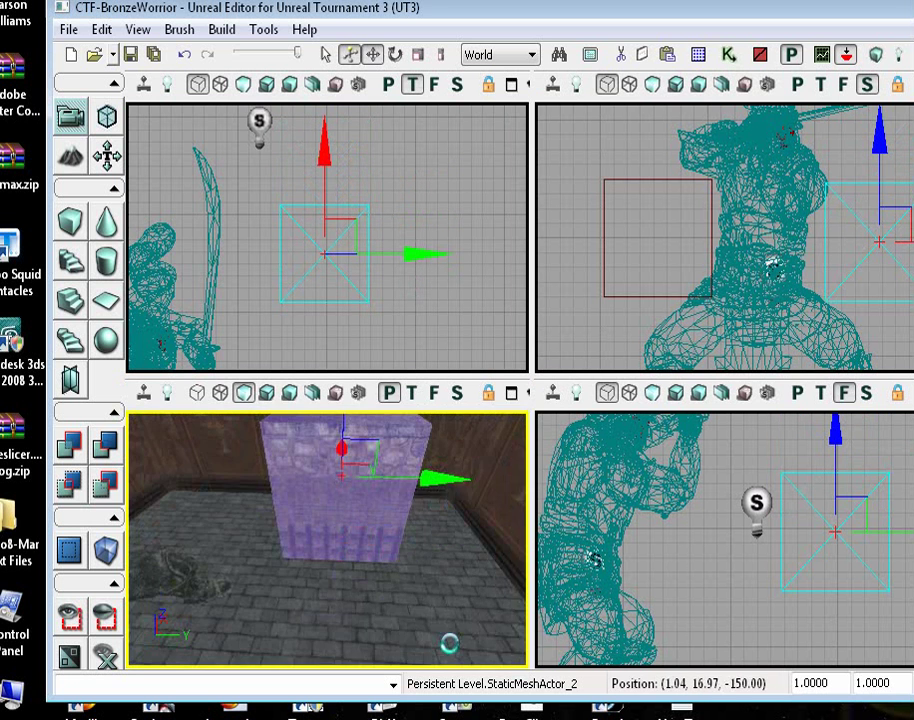
{"action": "right_click_drag", "start_coordinate": [451, 643], "coordinate": [444, 505]}
{"action": "middle_click_drag", "start_coordinate": [444, 505], "coordinate": [444, 475]}
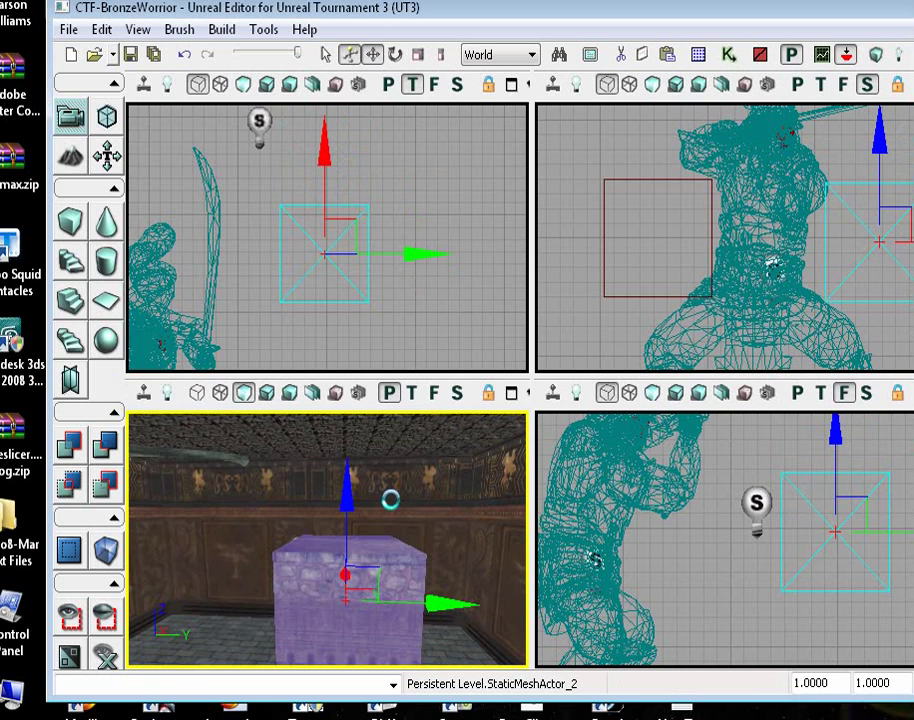
- Lower the MyMesh crate along Z until its base rests on the stone floor beside the statue
{"action": "left_click_drag", "start_coordinate": [348, 496], "coordinate": [346, 585]}
{"action": "middle_click_drag", "start_coordinate": [392, 498], "coordinate": [378, 663]}
{"action": "left_click_drag", "start_coordinate": [378, 663], "coordinate": [378, 668]}
{"action": "middle_click_drag", "start_coordinate": [378, 668], "coordinate": [379, 538]}
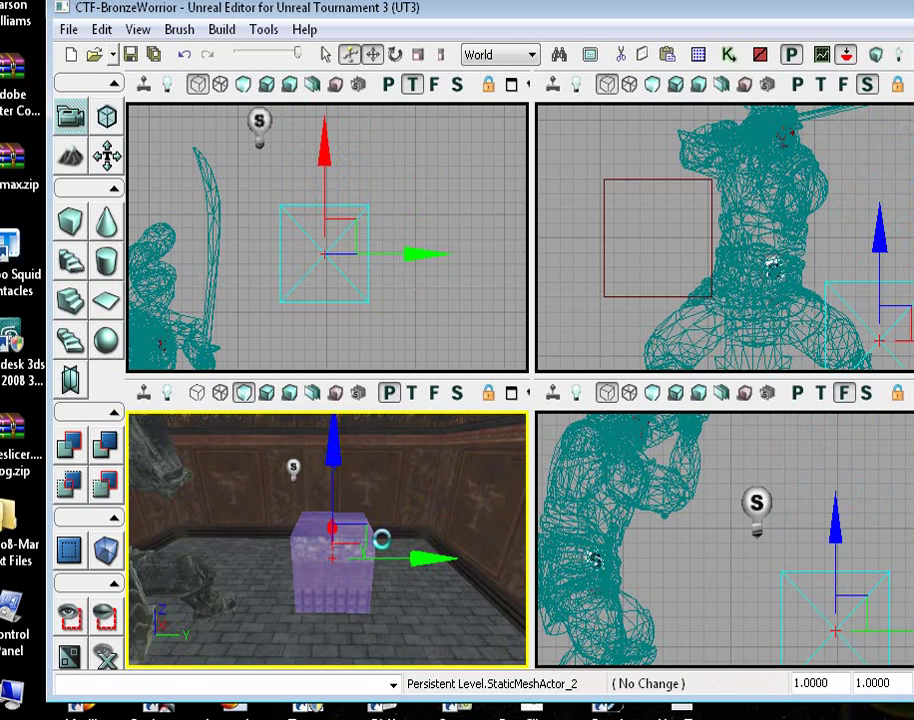
{"action": "left_click_drag", "start_coordinate": [338, 451], "coordinate": [318, 492]}
{"action": "right_click_drag", "start_coordinate": [423, 501], "coordinate": [299, 512]}
{"action": "middle_click_drag", "start_coordinate": [299, 512], "coordinate": [406, 665]}
{"action": "right_click_drag", "start_coordinate": [407, 665], "coordinate": [439, 537]}
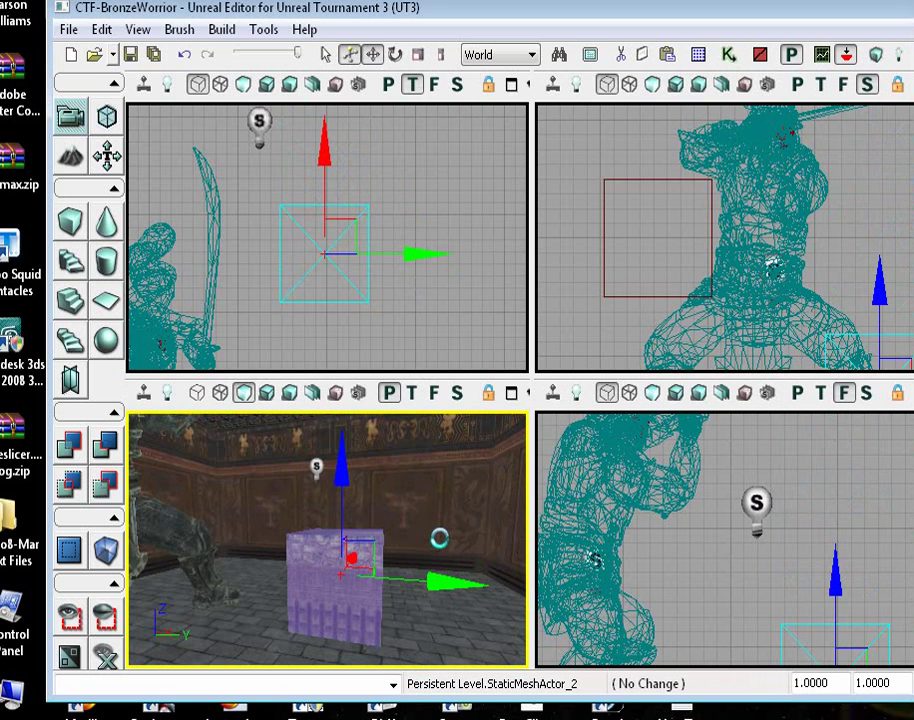
{"action": "left_click_drag", "start_coordinate": [349, 468], "coordinate": [348, 473]}
{"action": "right_click_drag", "start_coordinate": [428, 479], "coordinate": [240, 470]}
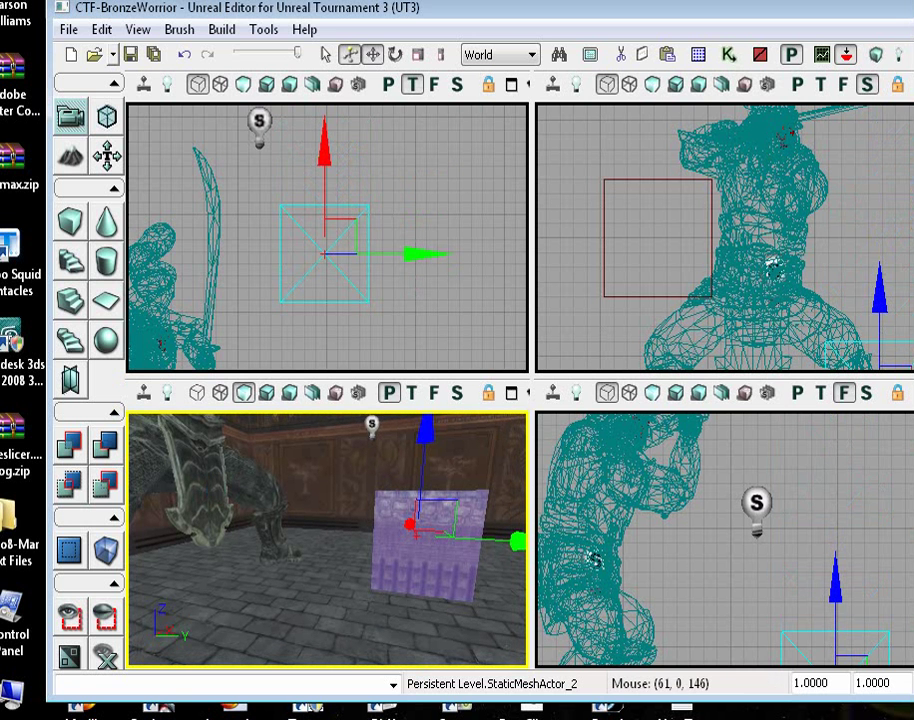
- Rebuild the map, save the current level and dismiss the Map Check results
{"action": "left_click", "coordinate": [905, 54]}
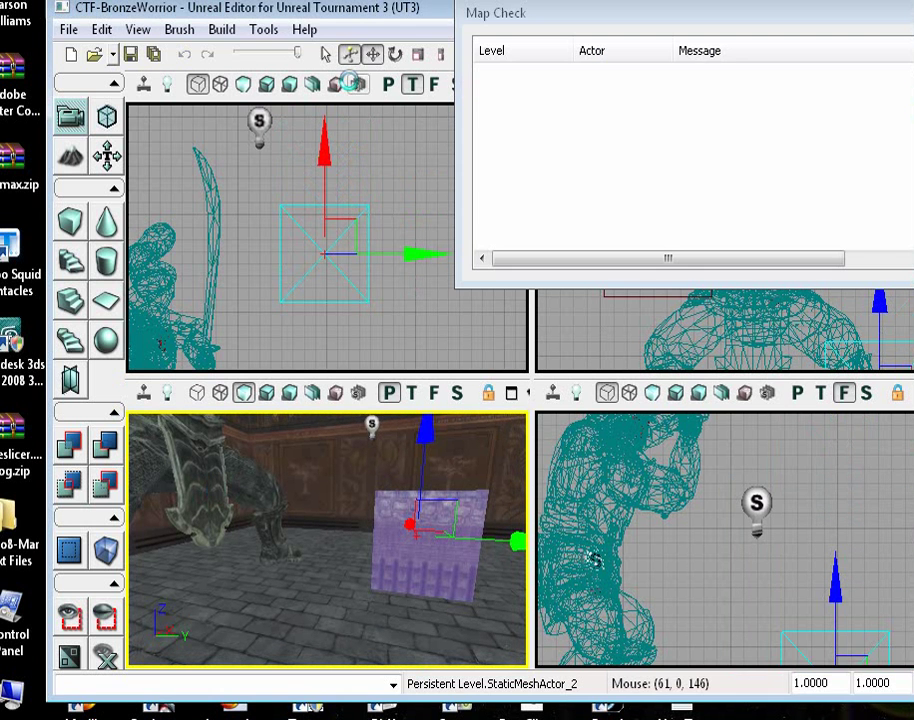
{"action": "left_click", "coordinate": [70, 30]}
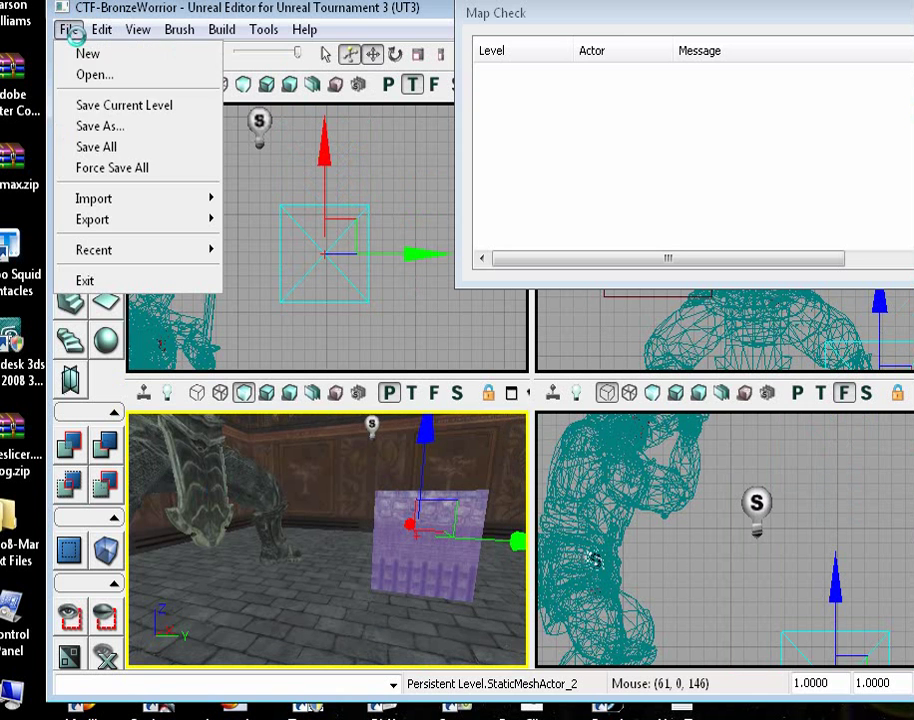
{"action": "left_click", "coordinate": [86, 105]}
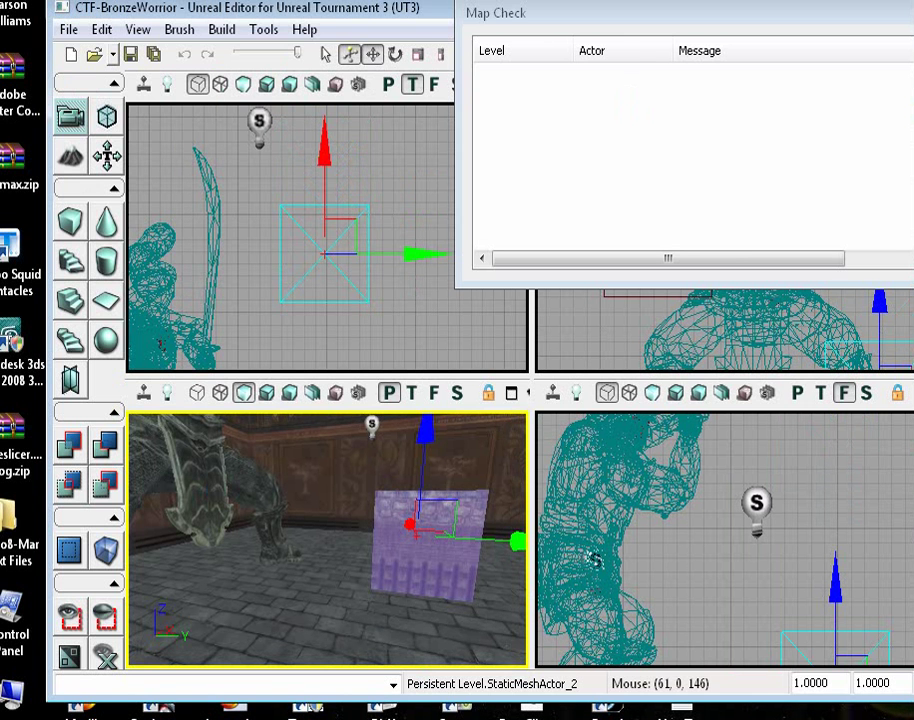
{"action": "key", "text": "Escape"}
- Start an in-editor play test from the open floor in front of the crate
{"action": "right_click_drag", "start_coordinate": [443, 608], "coordinate": [527, 657]}
{"action": "left_click_drag", "start_coordinate": [526, 657], "coordinate": [316, 665]}
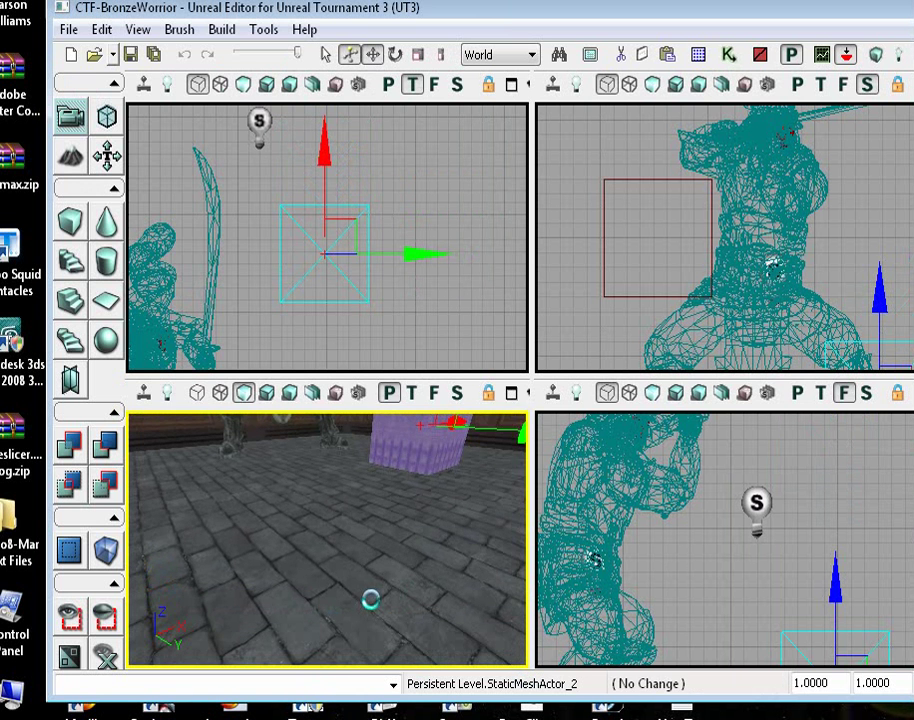
{"action": "right_click", "coordinate": [371, 599]}
{"action": "left_click", "coordinate": [406, 559]}
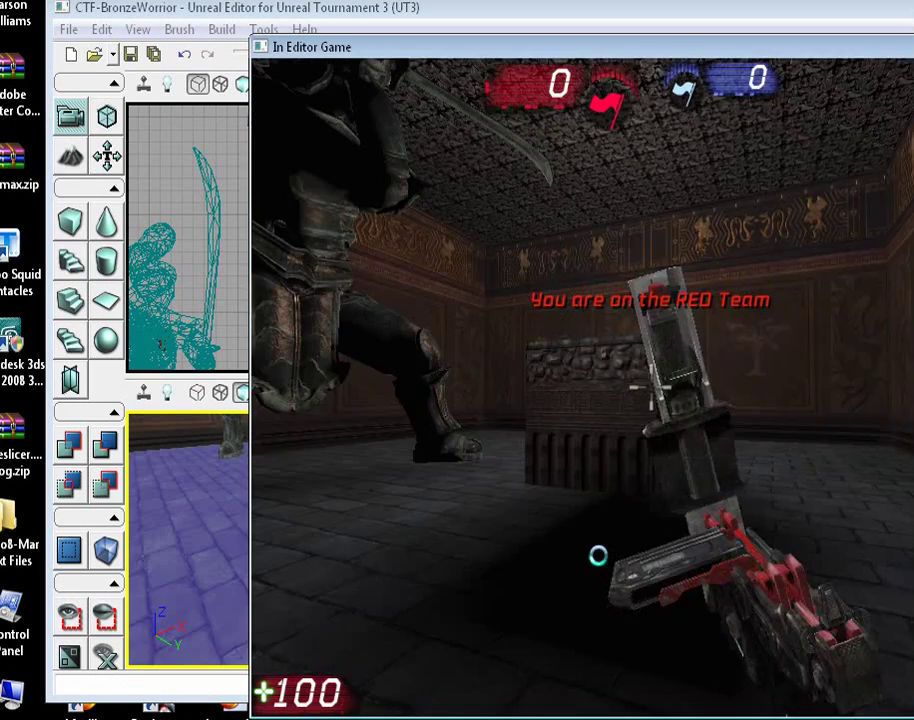
- Walk around and into the MyMesh crate and shoot at it to test its collision, and end the play test
{"action": "key", "text": "w"}
{"action": "key", "text": "d"}
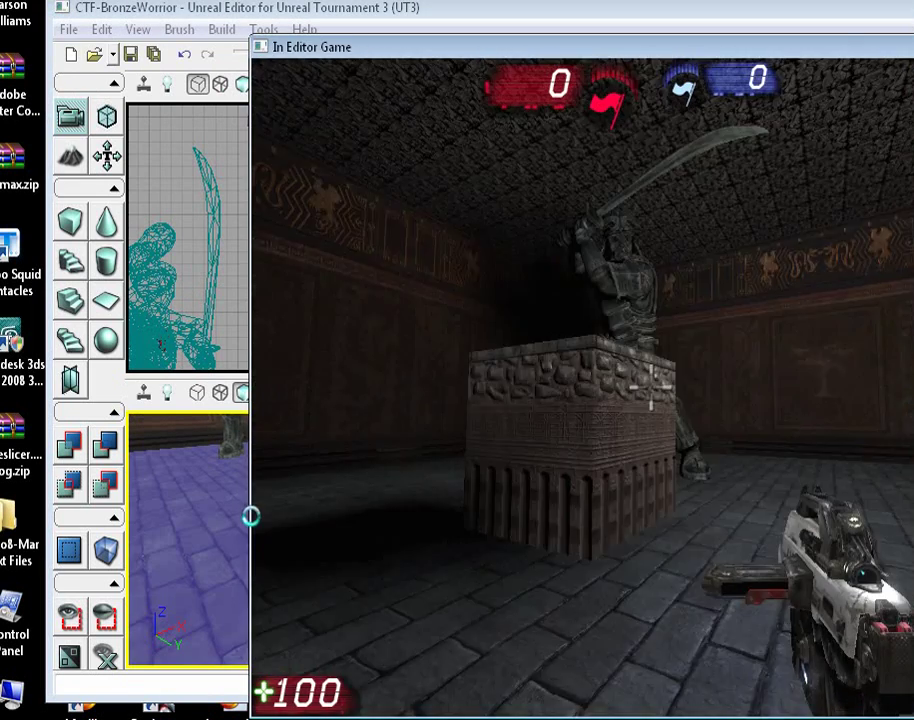
{"action": "key", "text": "w"}
{"action": "left_click", "coordinate": [651, 387]}
{"action": "key", "text": "s"}
{"action": "key", "text": "a"}
{"action": "key", "text": "w"}
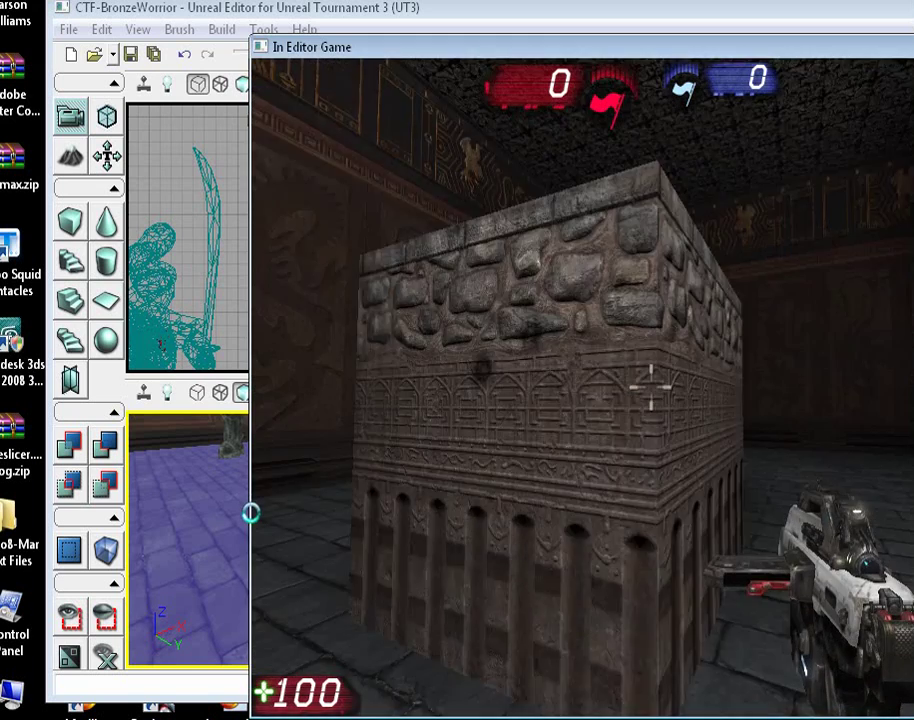
{"action": "key", "text": "w"}
{"action": "key", "text": "s"}
{"action": "key", "text": "w"}
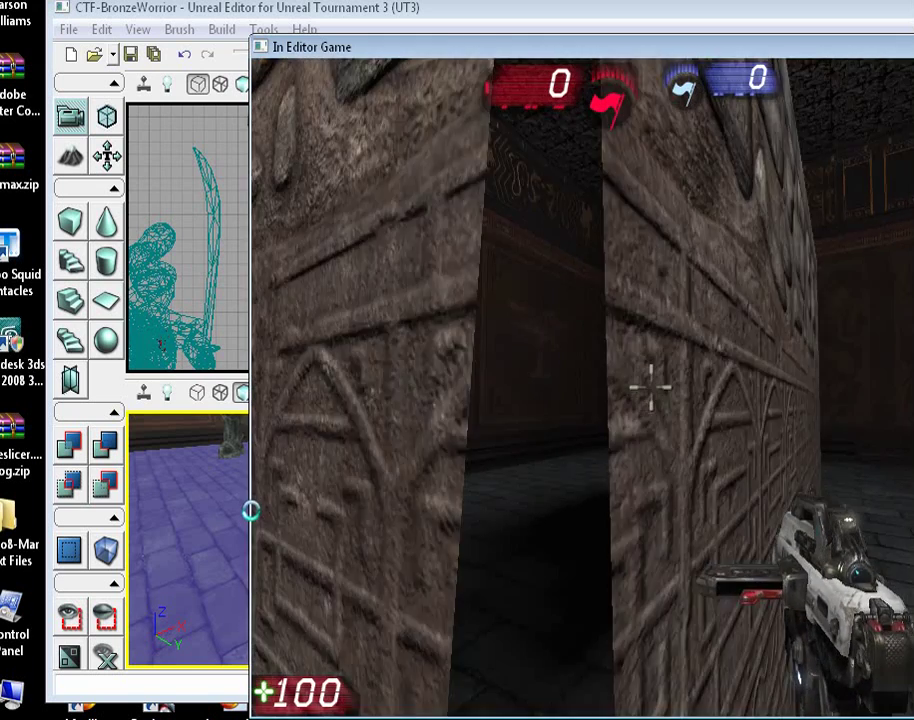
{"action": "key", "text": "a"}
{"action": "key", "text": "w"}
{"action": "key", "text": "d"}
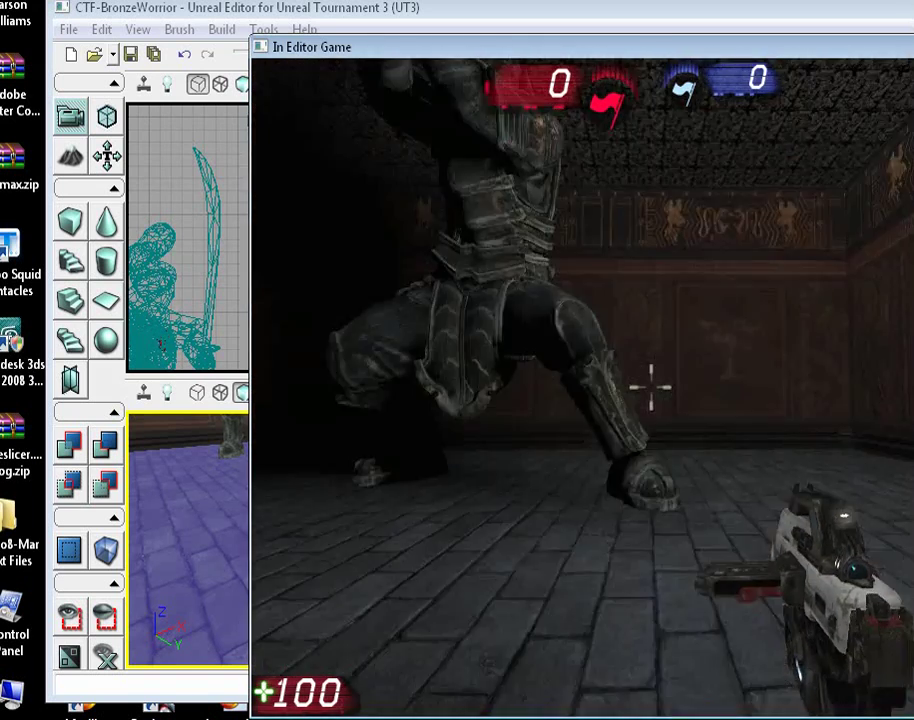
{"action": "key", "text": "w"}
{"action": "key", "text": "d"}
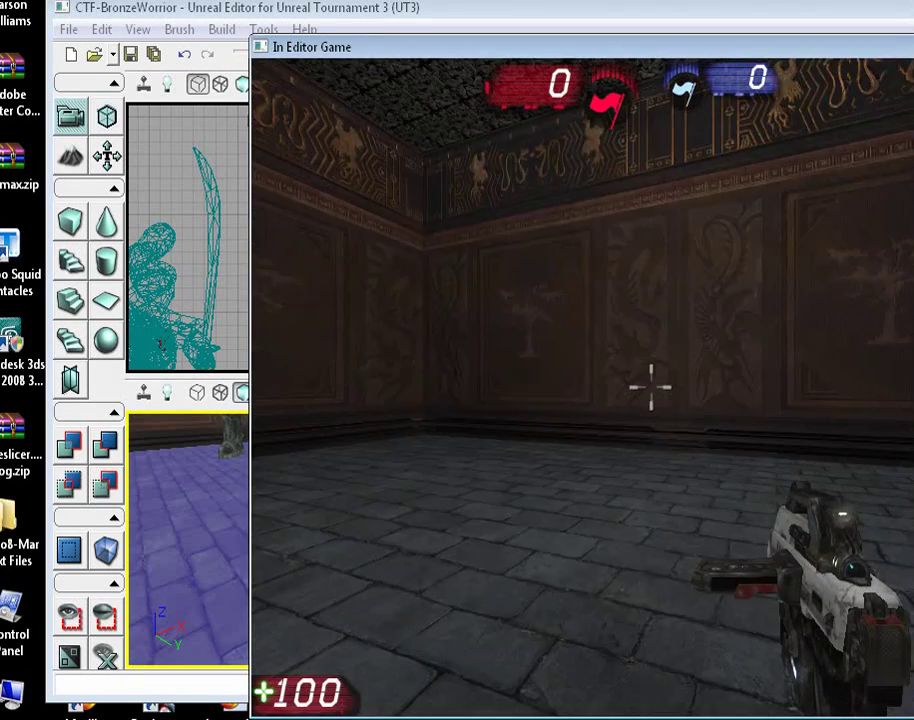
{"action": "key", "text": "s"}
{"action": "key", "text": "s"}
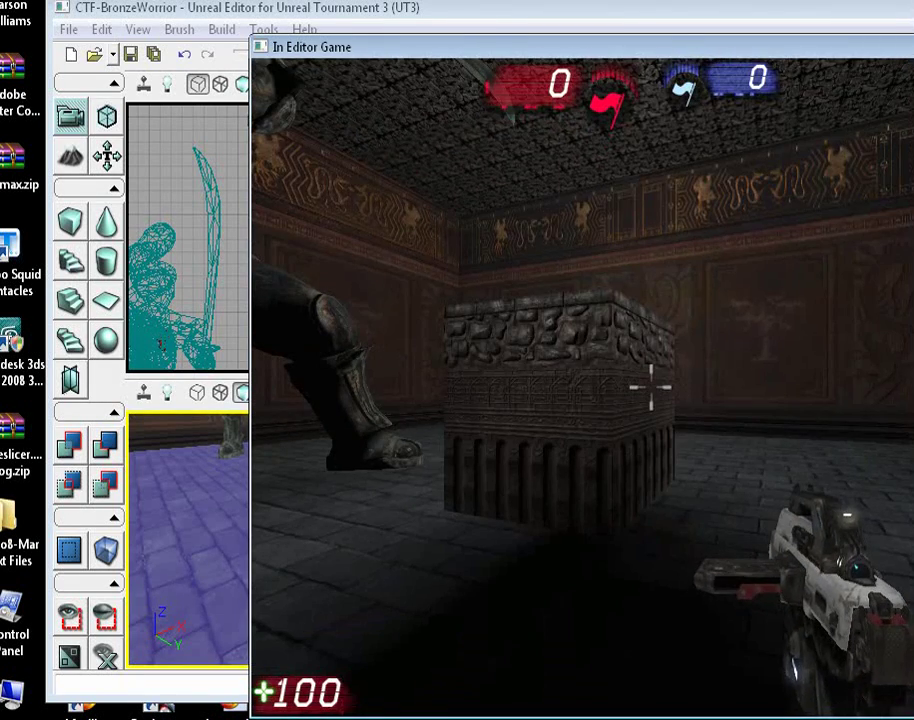
{"action": "key", "text": "Escape"}
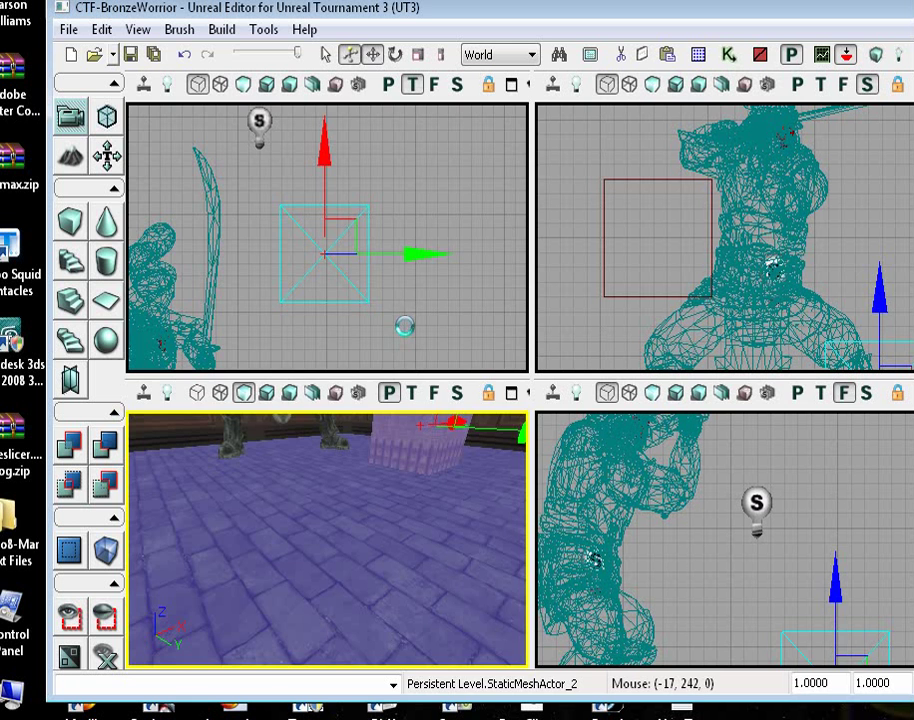
- Move the red builder brush from outside the room along Y and X to match the crate's outline in the top view
{"action": "left_click", "coordinate": [404, 322]}
{"action": "scroll", "coordinate": [406, 314], "scroll_direction": "down", "scroll_amount": 3}
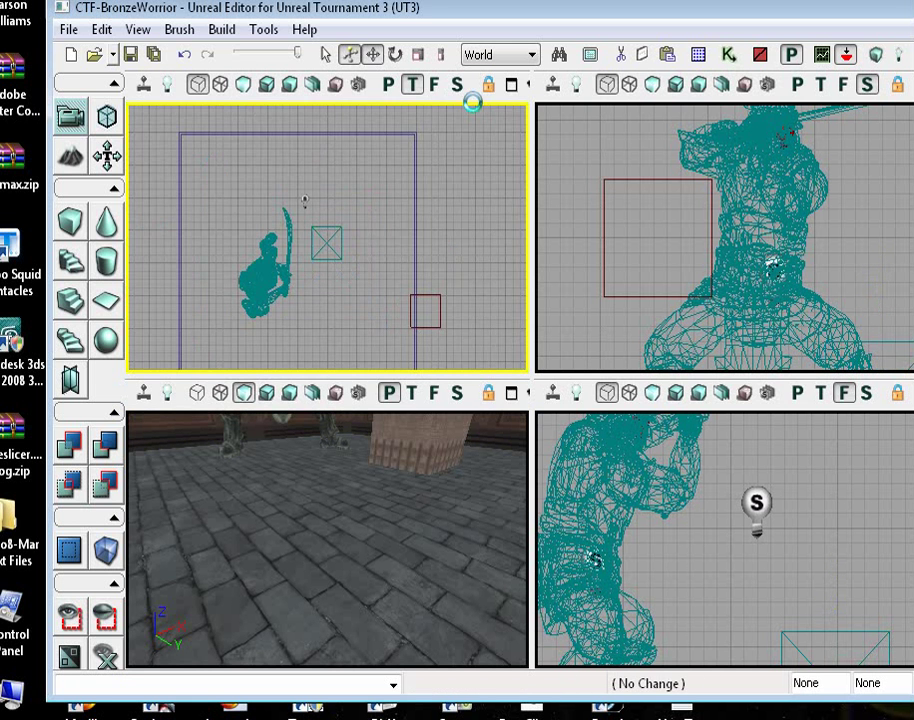
{"action": "left_click", "coordinate": [435, 311]}
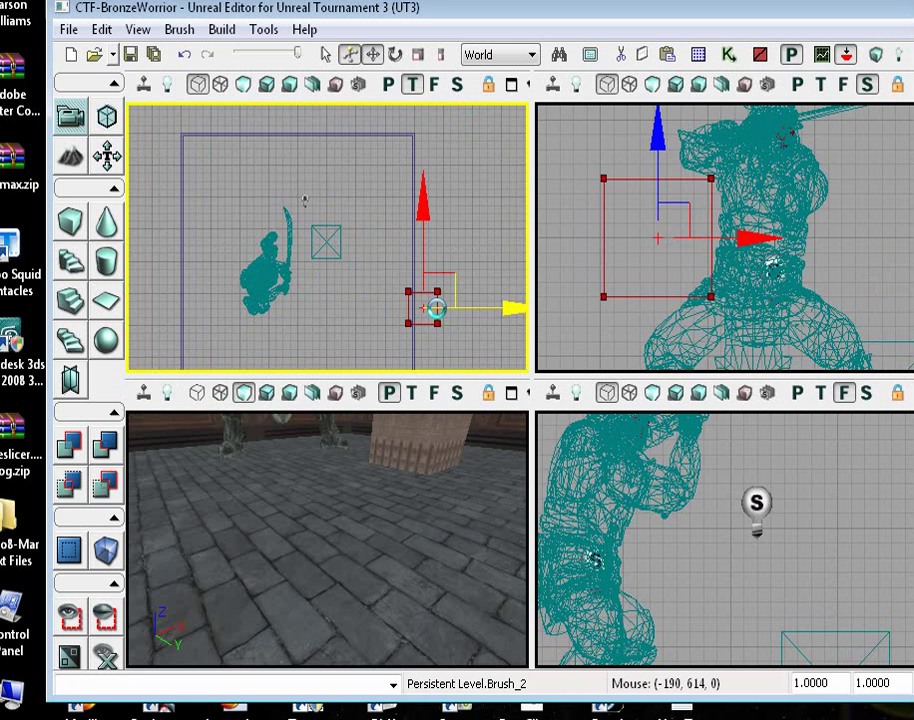
{"action": "left_click_drag", "start_coordinate": [509, 307], "coordinate": [360, 277]}
{"action": "left_click_drag", "start_coordinate": [325, 200], "coordinate": [321, 134]}
{"action": "scroll", "coordinate": [330, 222], "scroll_direction": "up", "scroll_amount": 6}
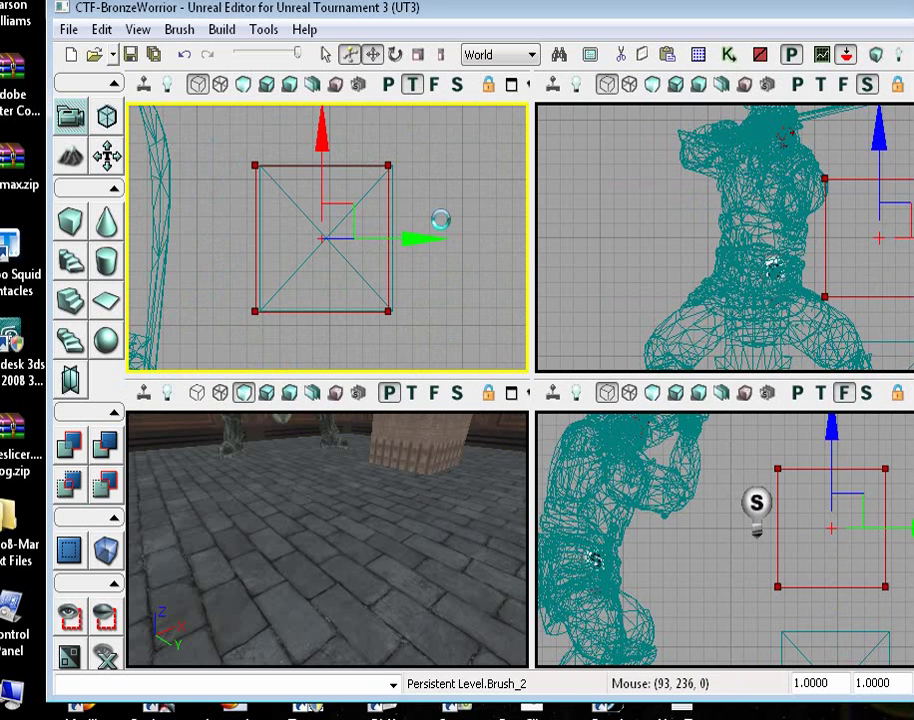
{"action": "left_click_drag", "start_coordinate": [418, 239], "coordinate": [424, 237]}
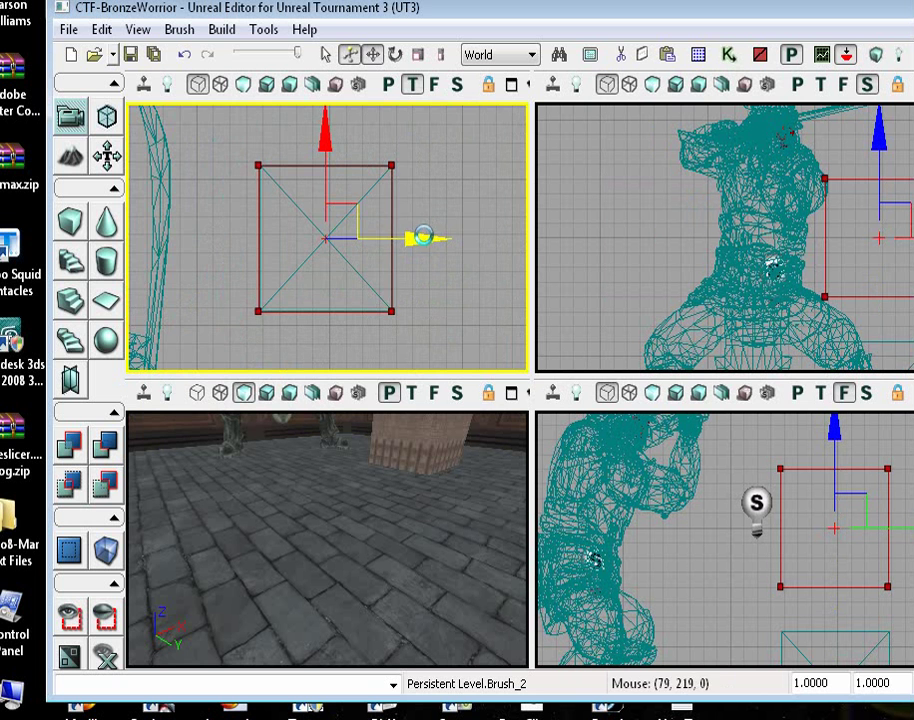
{"action": "mouse_move", "coordinate": [497, 311]}
{"action": "left_mouse_down"}
{"action": "mouse_move", "coordinate": [520, 371]}
{"action": "mouse_move", "coordinate": [522, 98]}
{"action": "left_mouse_up"}
{"action": "scroll", "coordinate": [512, 372], "scroll_direction": "up", "scroll_amount": 4}
{"action": "left_click_drag", "start_coordinate": [291, 173], "coordinate": [300, 178]}
{"action": "scroll", "coordinate": [380, 235], "scroll_direction": "down", "scroll_amount": 5}
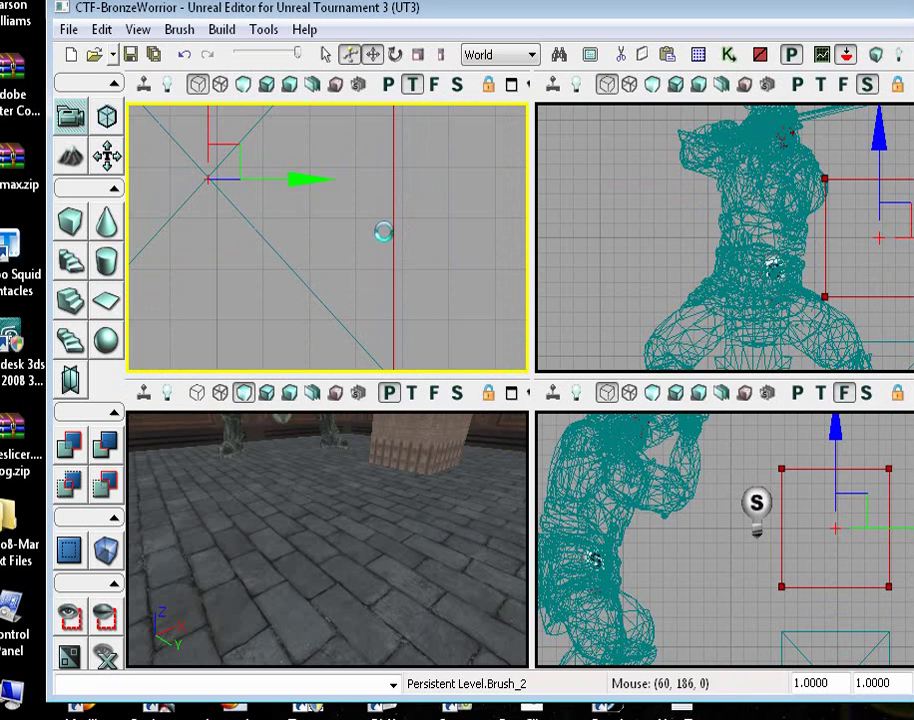
- Lower the builder brush along Z to enclose the MyMesh crate exactly and inspect its alignment in the side and top views
{"action": "left_click", "coordinate": [588, 122]}
{"action": "scroll", "coordinate": [590, 115], "scroll_direction": "down", "scroll_amount": 4}
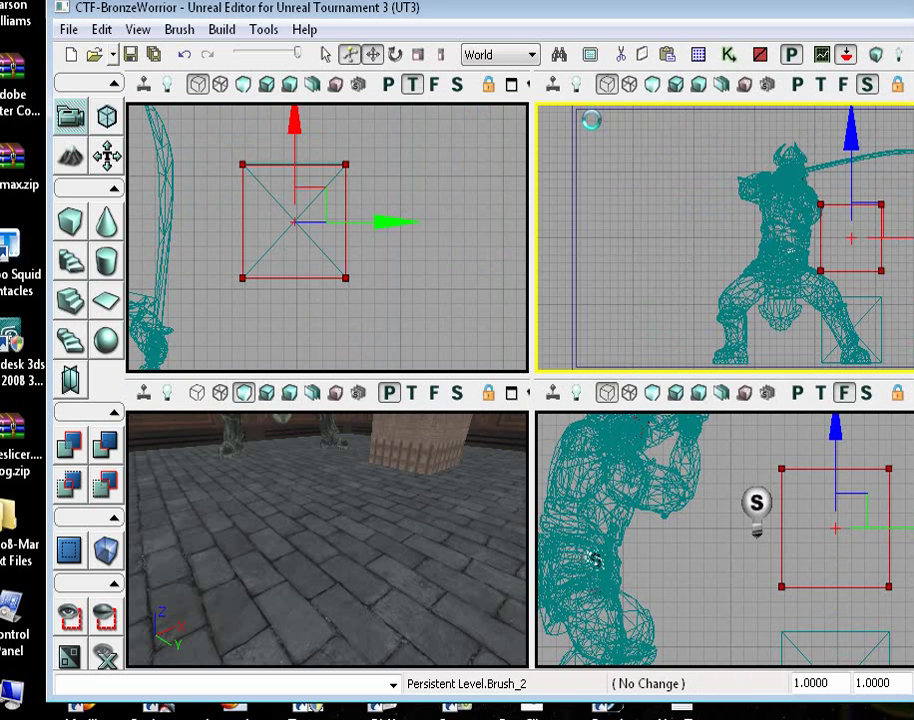
{"action": "left_click_drag", "start_coordinate": [848, 135], "coordinate": [843, 226]}
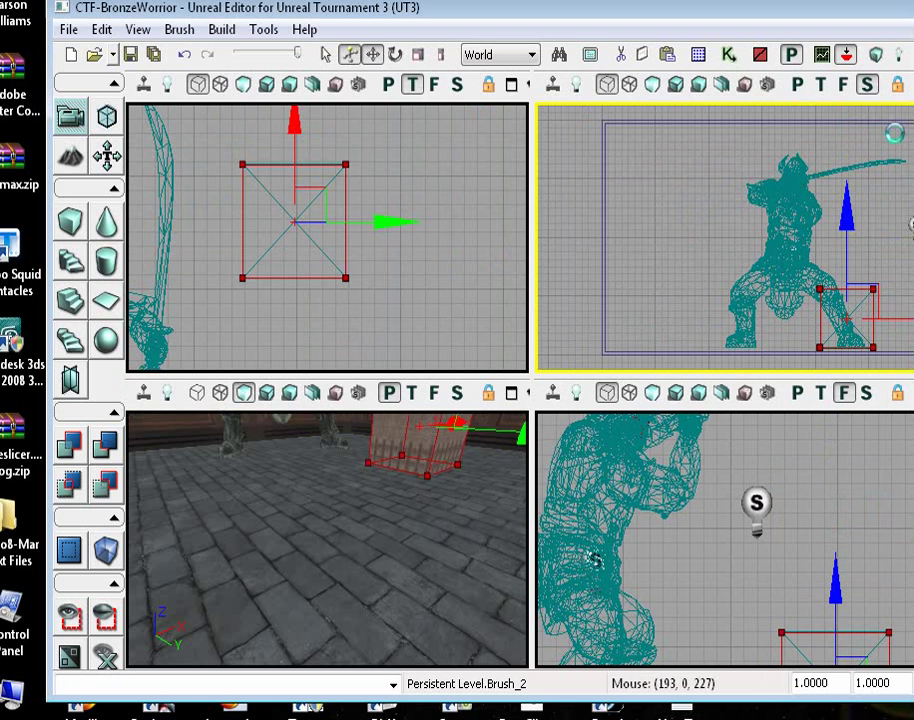
{"action": "right_click_drag", "start_coordinate": [843, 226], "coordinate": [875, 340]}
{"action": "scroll", "coordinate": [880, 300], "scroll_direction": "up", "scroll_amount": 6}
{"action": "right_click_drag", "start_coordinate": [889, 293], "coordinate": [910, 98]}
{"action": "left_click_drag", "start_coordinate": [831, 217], "coordinate": [832, 213]}
{"action": "scroll", "coordinate": [725, 237], "scroll_direction": "down", "scroll_amount": 5}
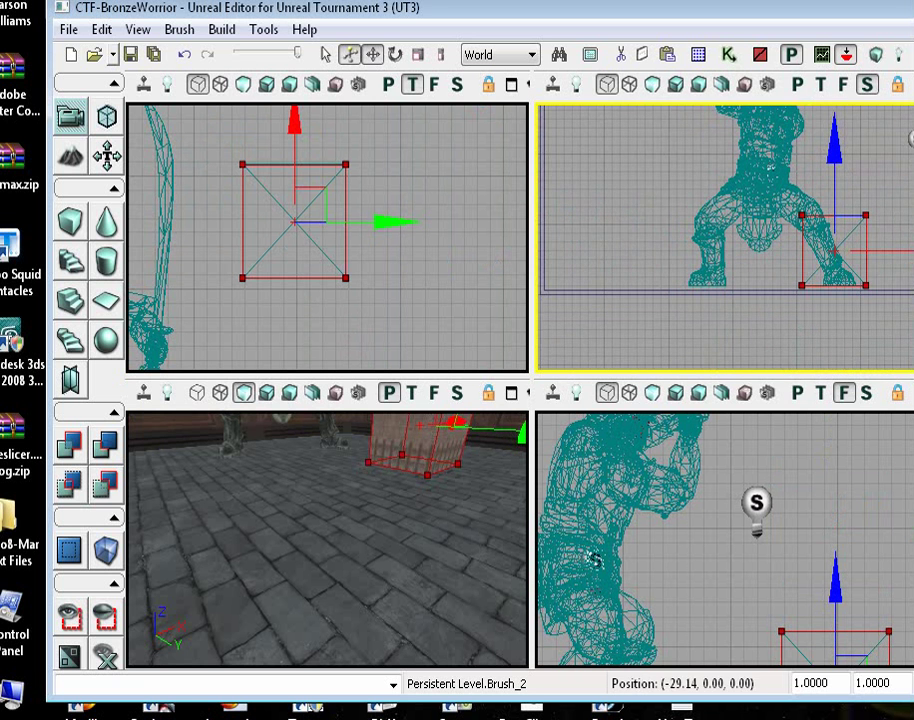
{"action": "left_click", "coordinate": [437, 310]}
{"action": "scroll", "coordinate": [357, 370], "scroll_direction": "up", "scroll_amount": 3}
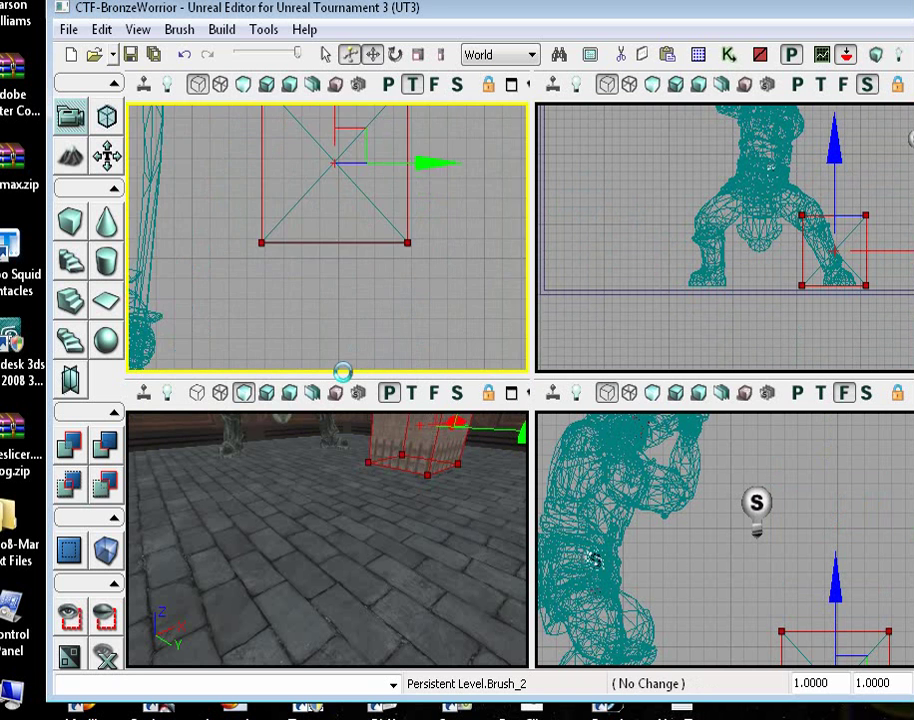
- Select the MyMesh crate inside the builder brush and save the brush as the mesh's collision
{"action": "scroll", "coordinate": [343, 371], "scroll_direction": "up", "scroll_amount": 4}
{"action": "left_click_drag", "start_coordinate": [300, 371], "coordinate": [463, 261]}
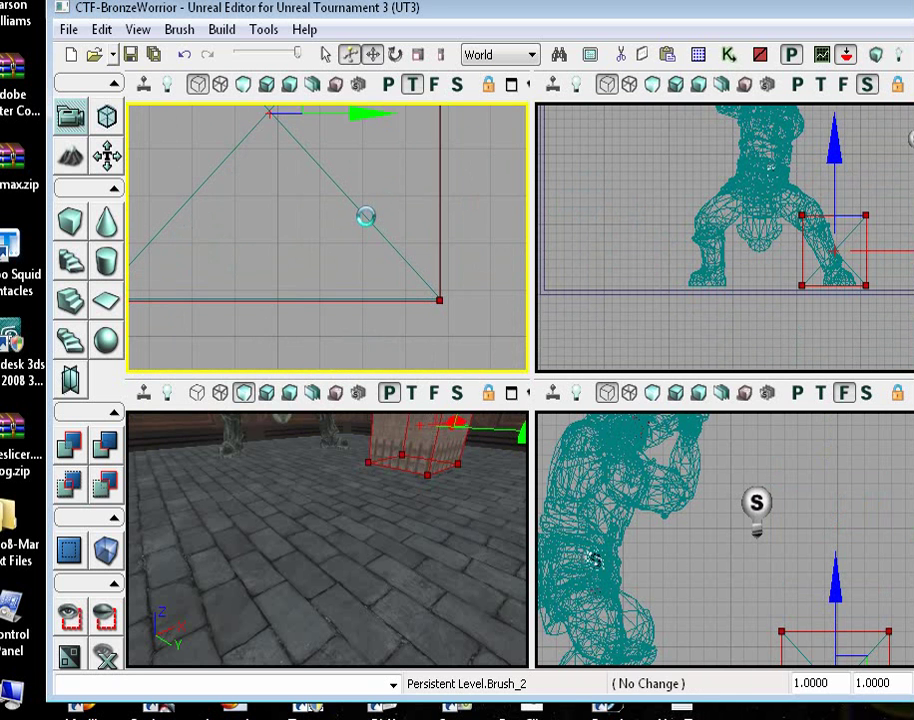
{"action": "left_click", "coordinate": [366, 216]}
{"action": "right_click", "coordinate": [366, 216]}
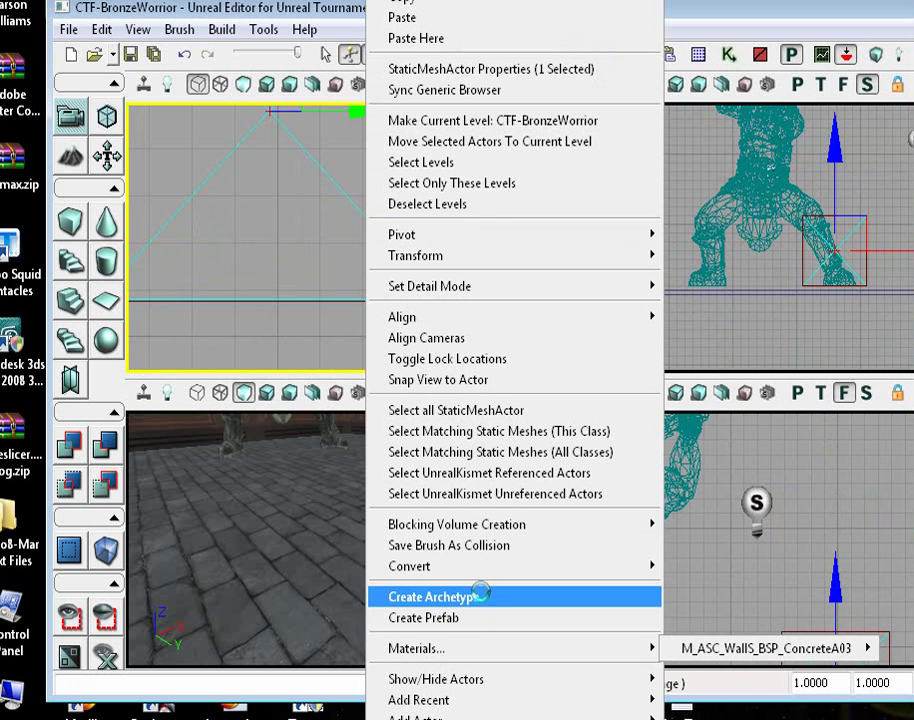
{"action": "mouse_move", "coordinate": [486, 567]}
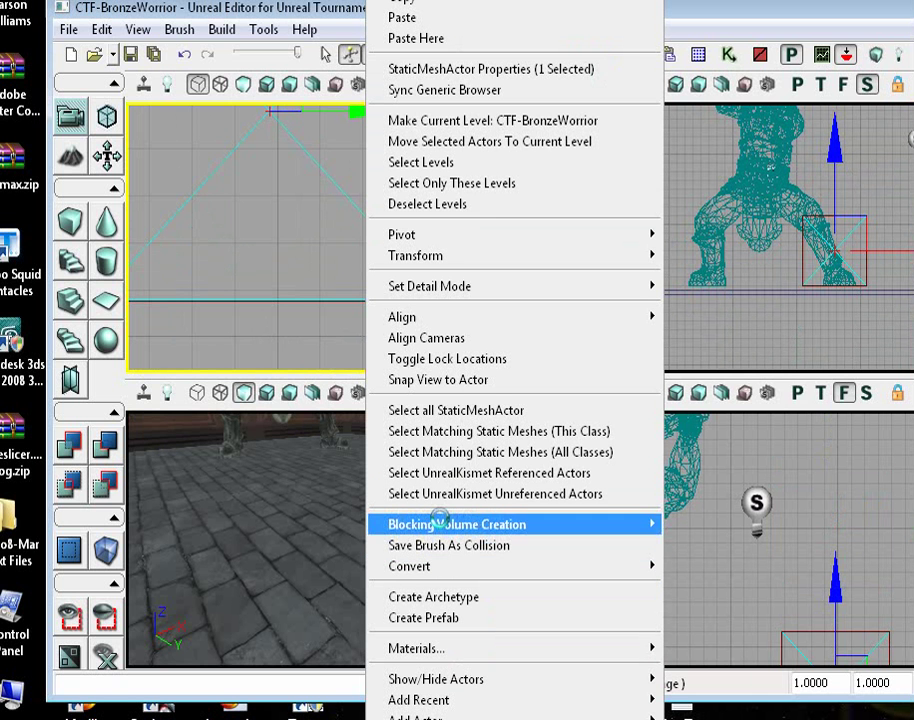
{"action": "mouse_move", "coordinate": [440, 566]}
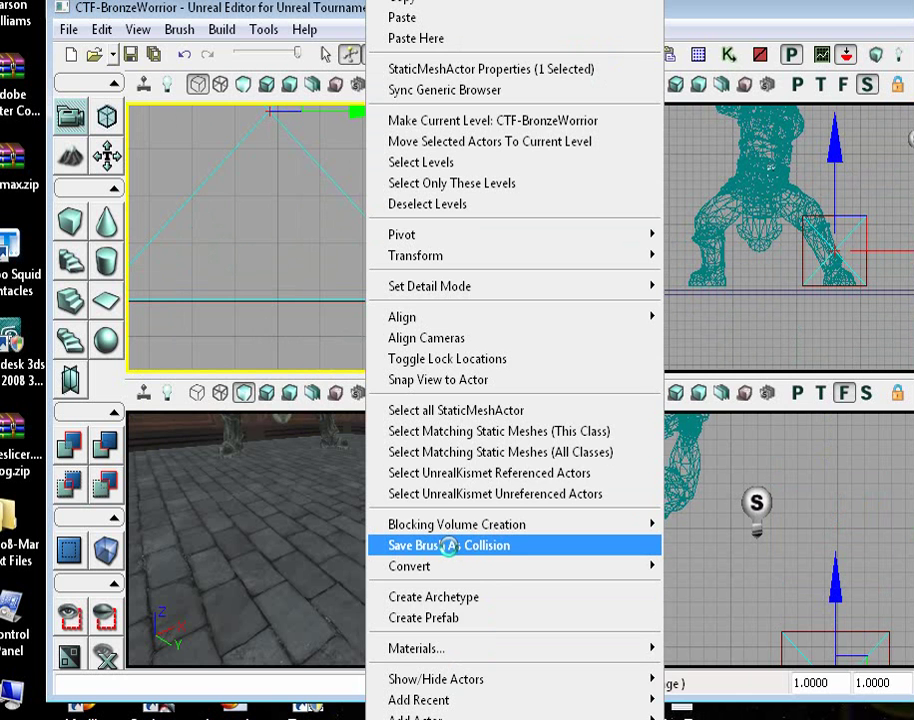
{"action": "left_click", "coordinate": [448, 545]}
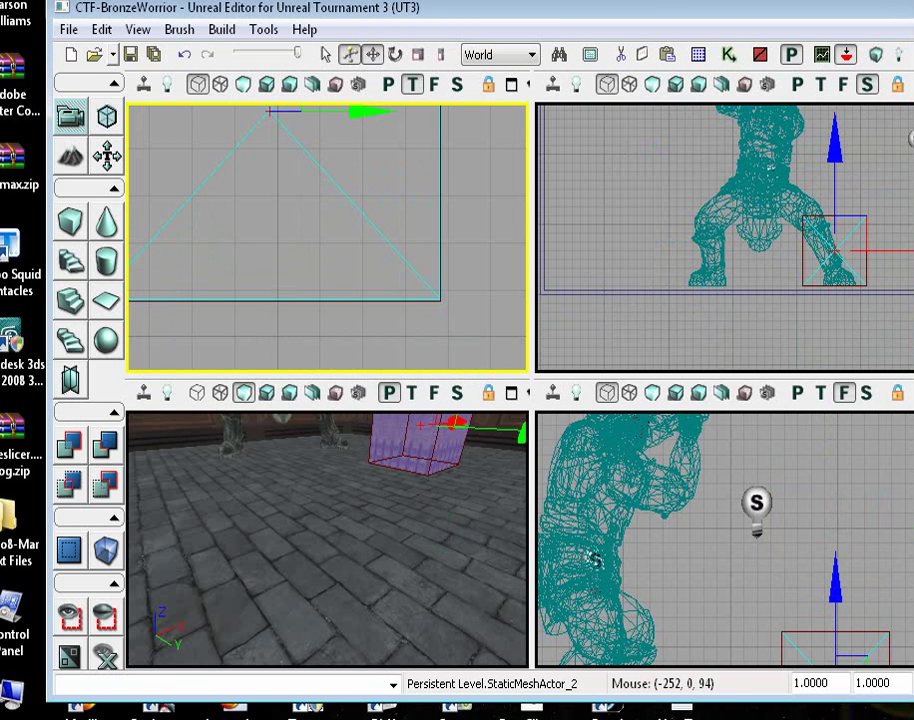
- Rebuild the whole level and dismiss the map check report
{"action": "left_click", "coordinate": [846, 54]}
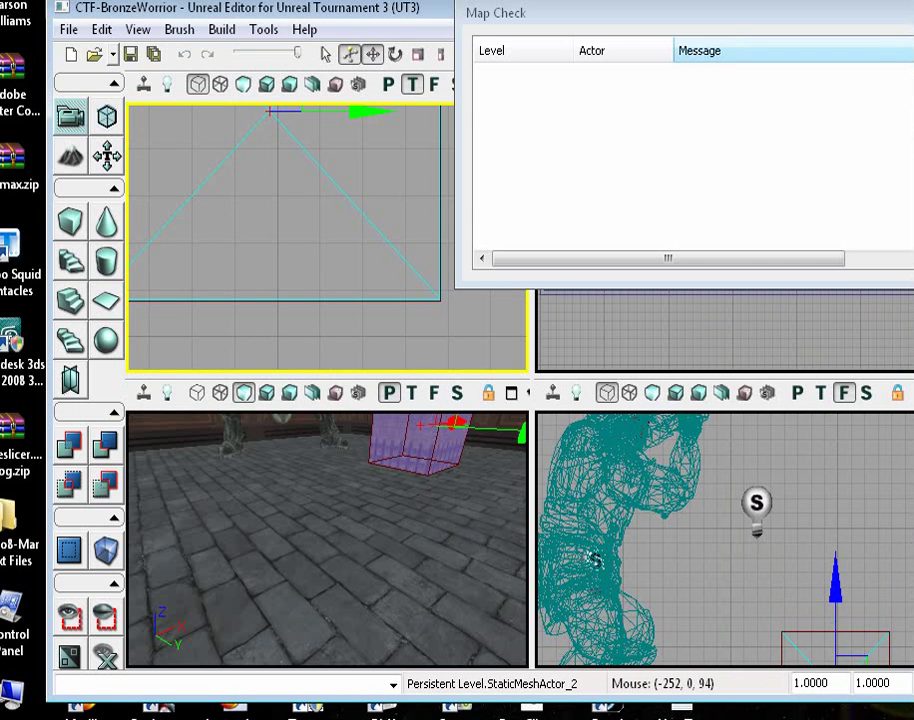
{"action": "left_click", "coordinate": [68, 30]}
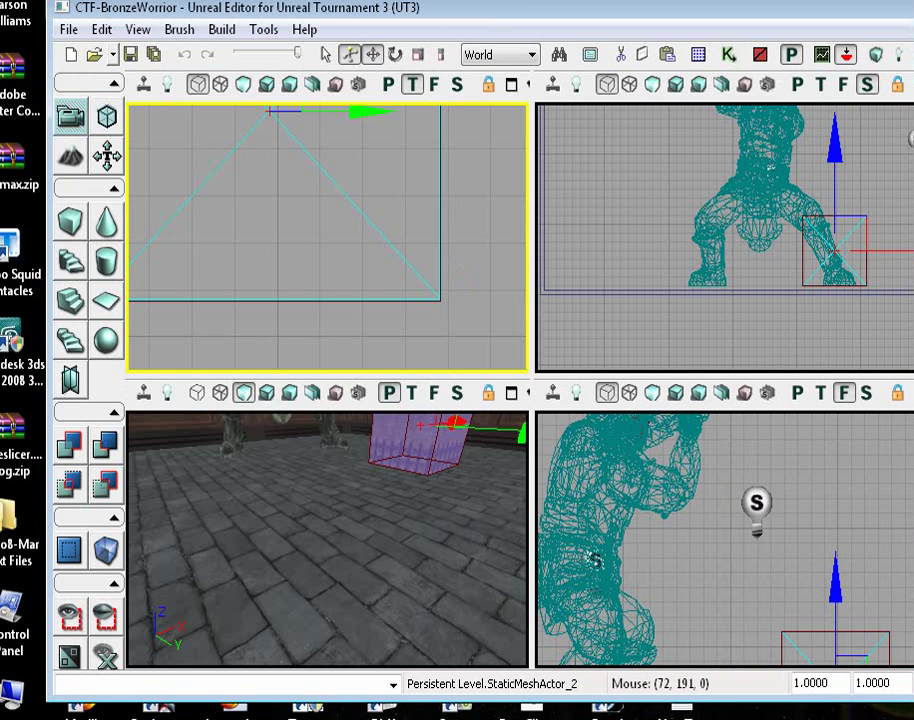
- Select the red builder brush around the crate and move it along Y until it is clear of the crate
{"action": "left_click_drag", "start_coordinate": [473, 301], "coordinate": [527, 103]}
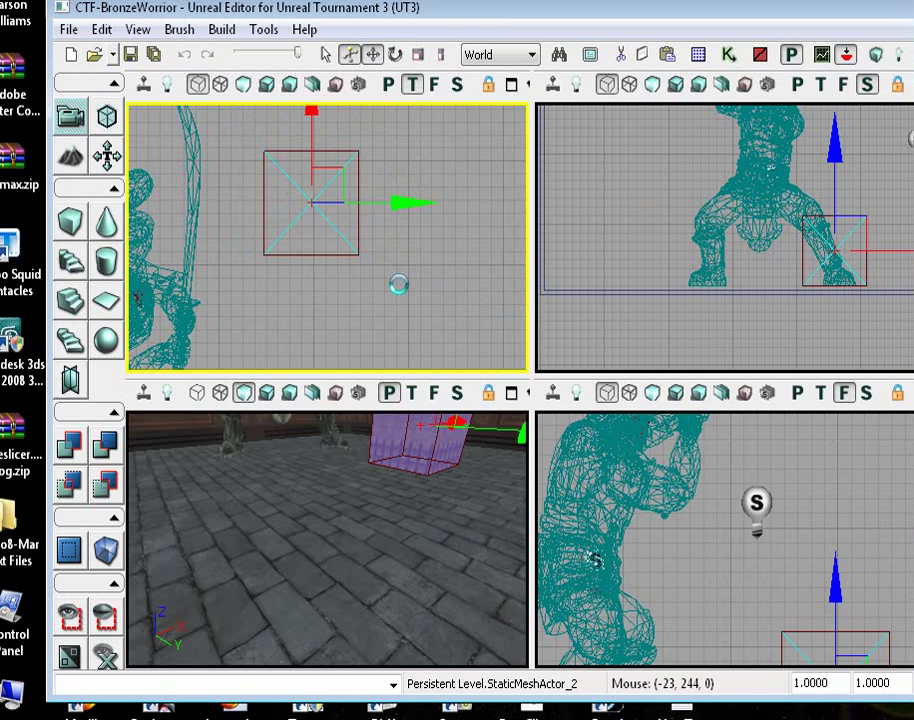
{"action": "left_click", "coordinate": [357, 176]}
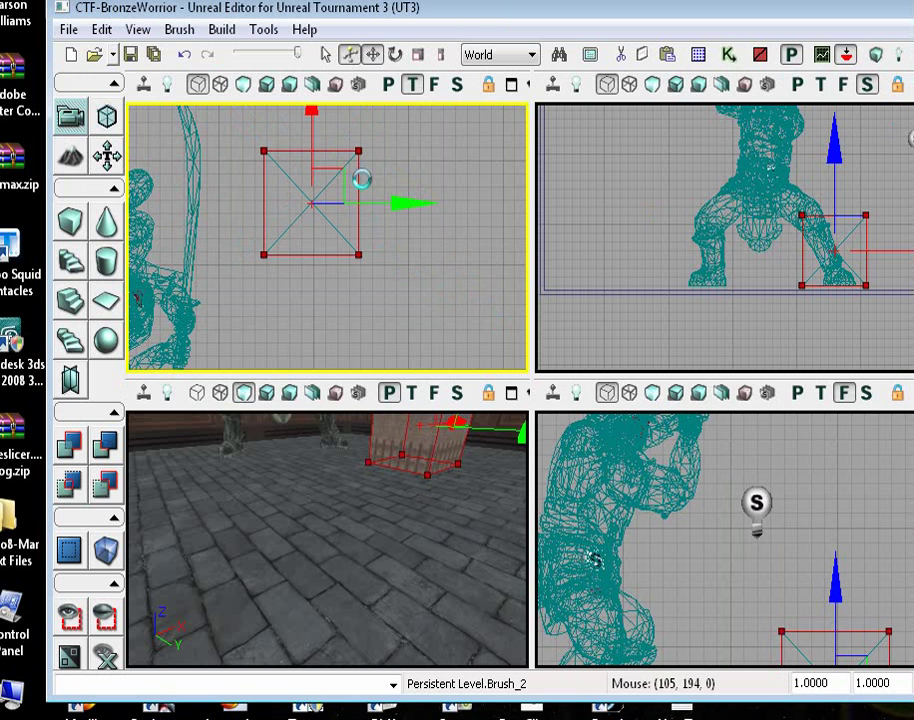
{"action": "left_click_drag", "start_coordinate": [527, 243], "coordinate": [546, 246]}
- Start an in-editor play test from the floor in front of the crate and walk into the crate's sides to check its collision
{"action": "mouse_move", "coordinate": [308, 532]}
{"action": "right_mouse_down"}
{"action": "mouse_move", "coordinate": [335, 510]}
{"action": "mouse_move", "coordinate": [357, 508]}
{"action": "mouse_move", "coordinate": [351, 464]}
{"action": "right_mouse_up"}
{"action": "left_click_drag", "start_coordinate": [351, 464], "coordinate": [343, 563]}
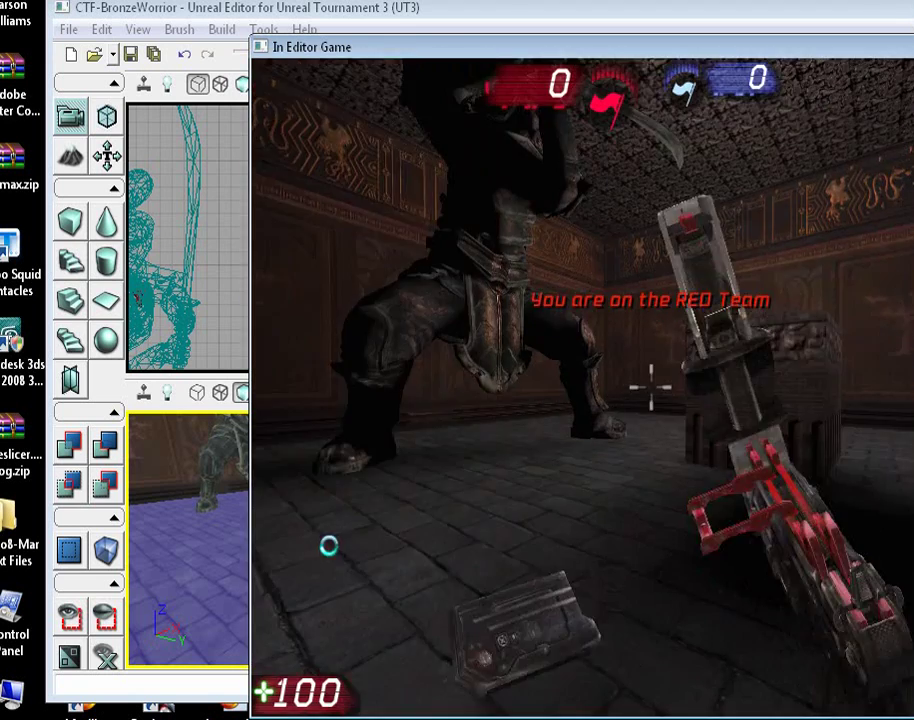
{"action": "key", "text": "w"}
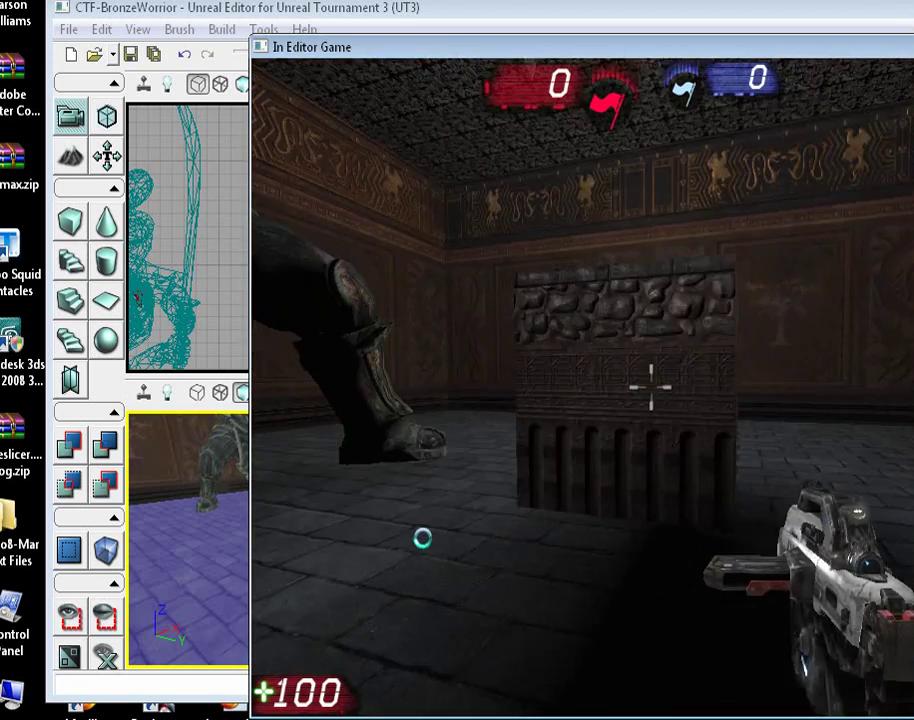
{"action": "key", "text": "w"}
{"action": "key", "text": "s"}
{"action": "key", "text": "w"}
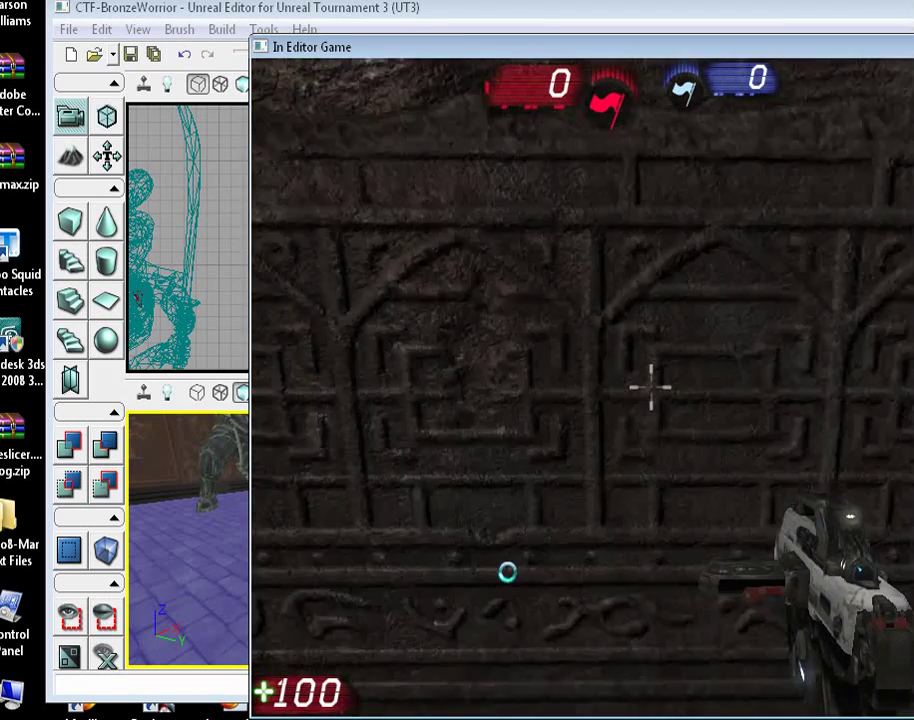
{"action": "key", "text": "s"}
{"action": "key", "text": "d"}
{"action": "key", "text": "a"}
{"action": "key", "text": "w"}
{"action": "key", "text": "s"}
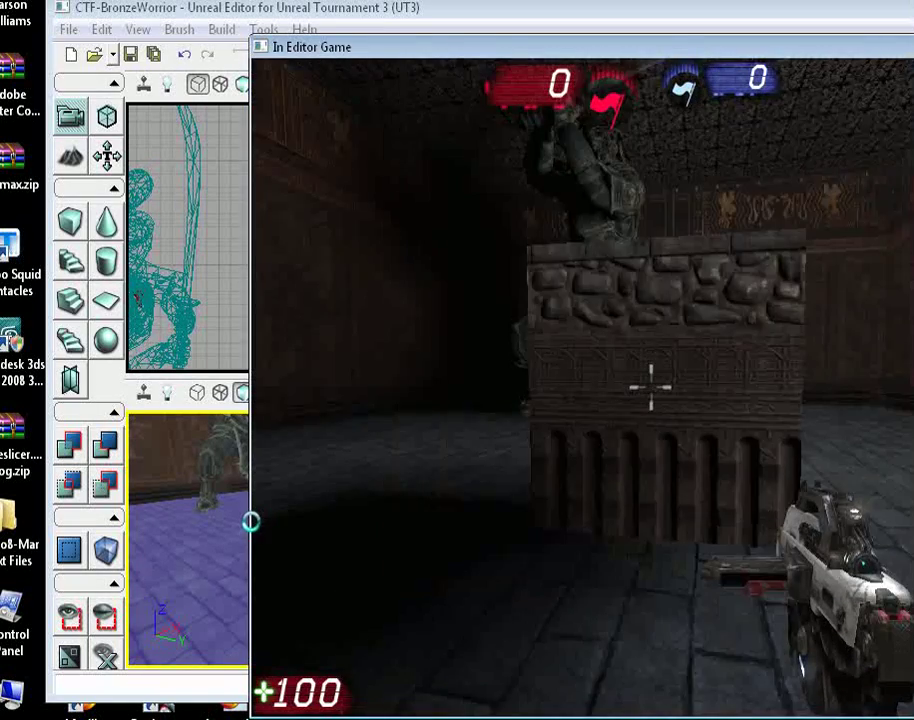
- Jump at the crate repeatedly from different sides to test whether its collision blocks the player
{"action": "key", "text": "w"}
{"action": "key", "text": "space"}
{"action": "key", "text": "a"}
{"action": "key", "text": "w"}
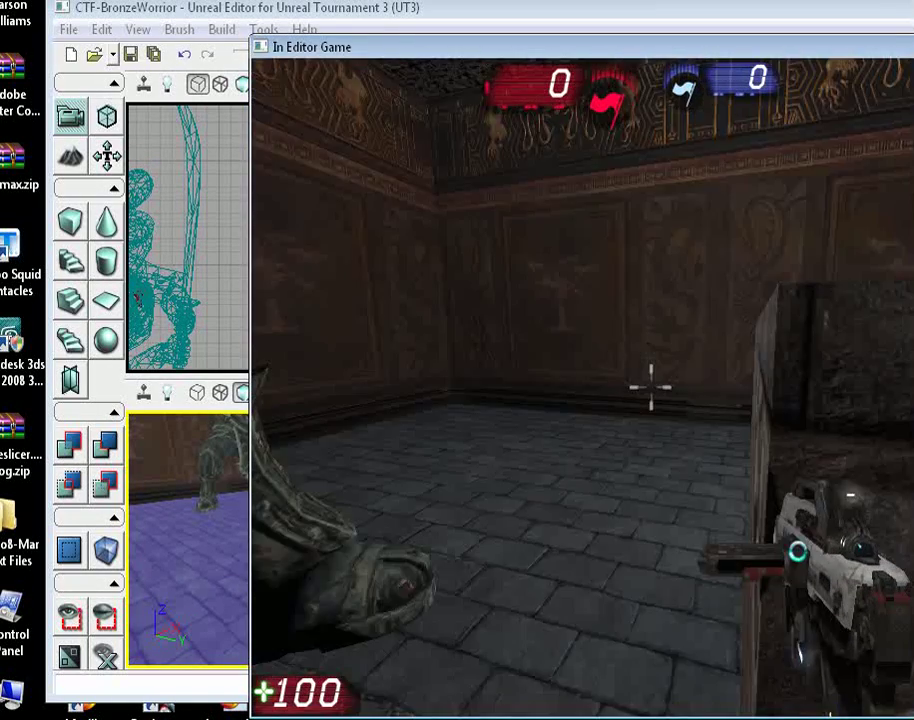
{"action": "key", "text": "w"}
{"action": "key", "text": "space"}
{"action": "key", "text": "s"}
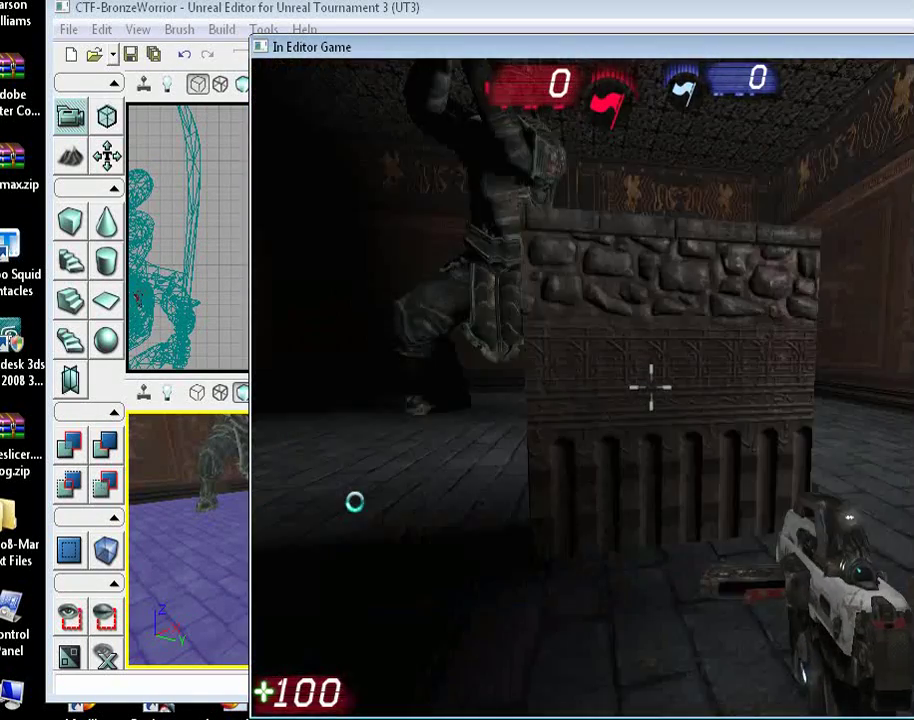
{"action": "key", "text": "w"}
{"action": "key", "text": "space"}
{"action": "key", "text": "d"}
{"action": "key", "text": "s"}
{"action": "key", "text": "w"}
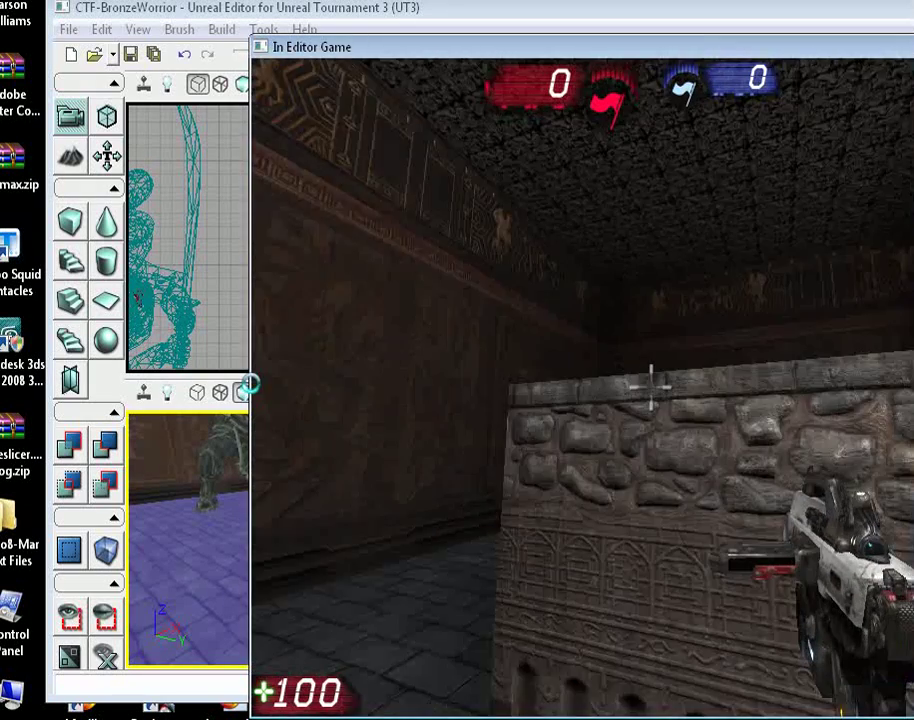
{"action": "key", "text": "s"}
{"action": "key", "text": "w"}
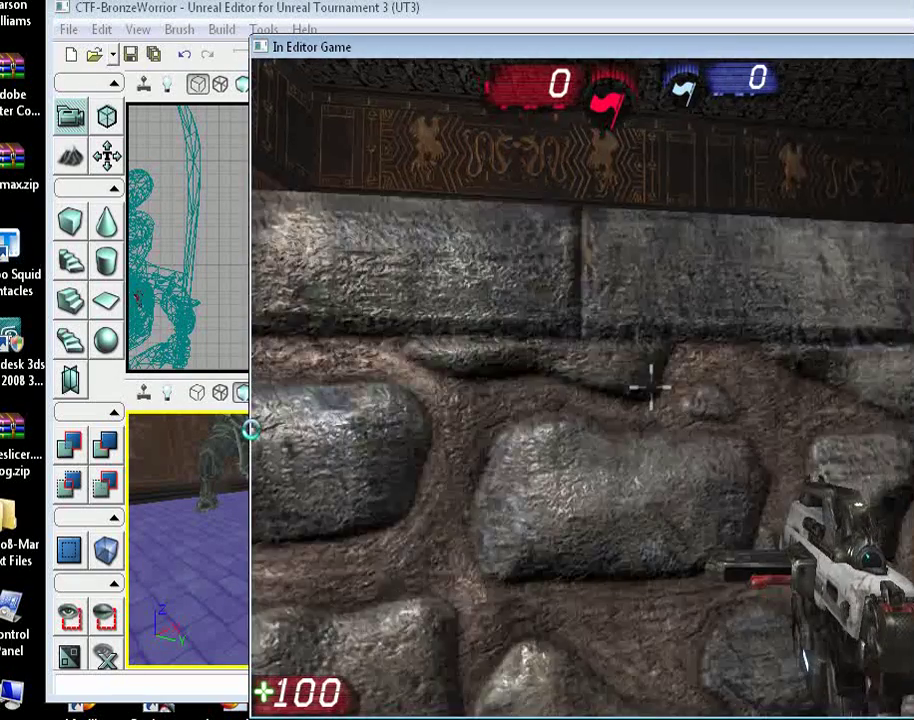
{"action": "key", "text": "s"}
{"action": "key", "text": "space"}
{"action": "key", "text": "a"}
{"action": "key", "text": "s"}
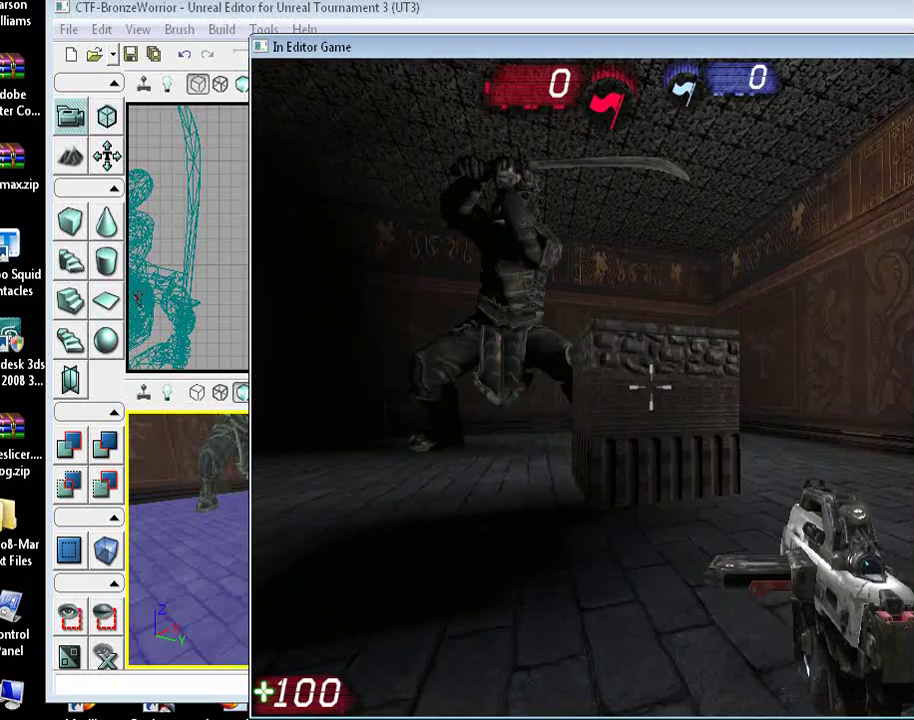
- Circle the crate while shooting at it to test its collision against shots, and end the play test
{"action": "key", "text": "w"}
{"action": "key", "text": "w"}
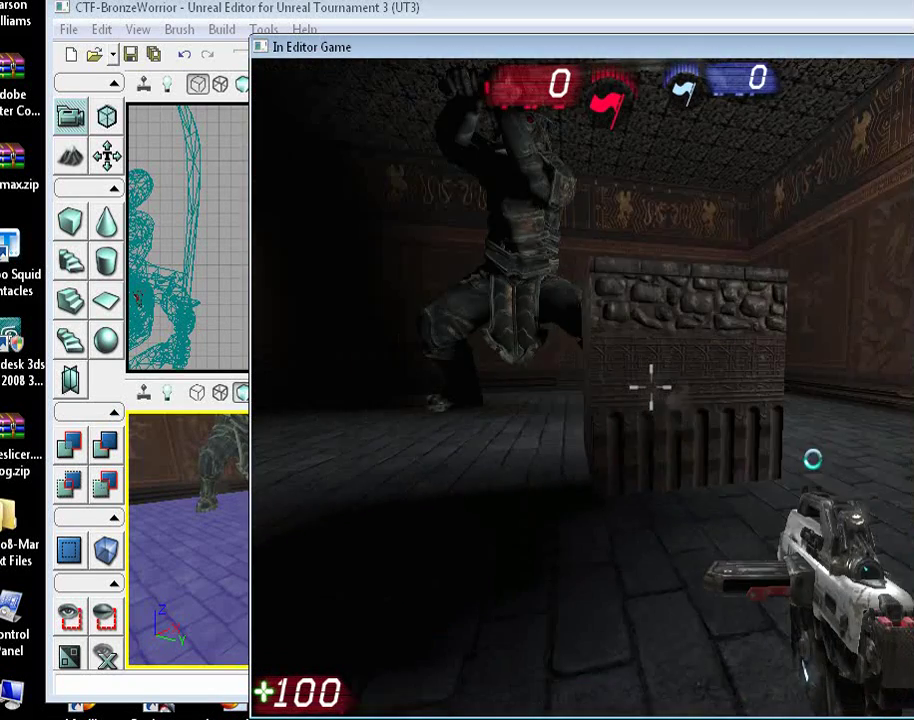
{"action": "key", "text": "d"}
{"action": "key", "text": "s"}
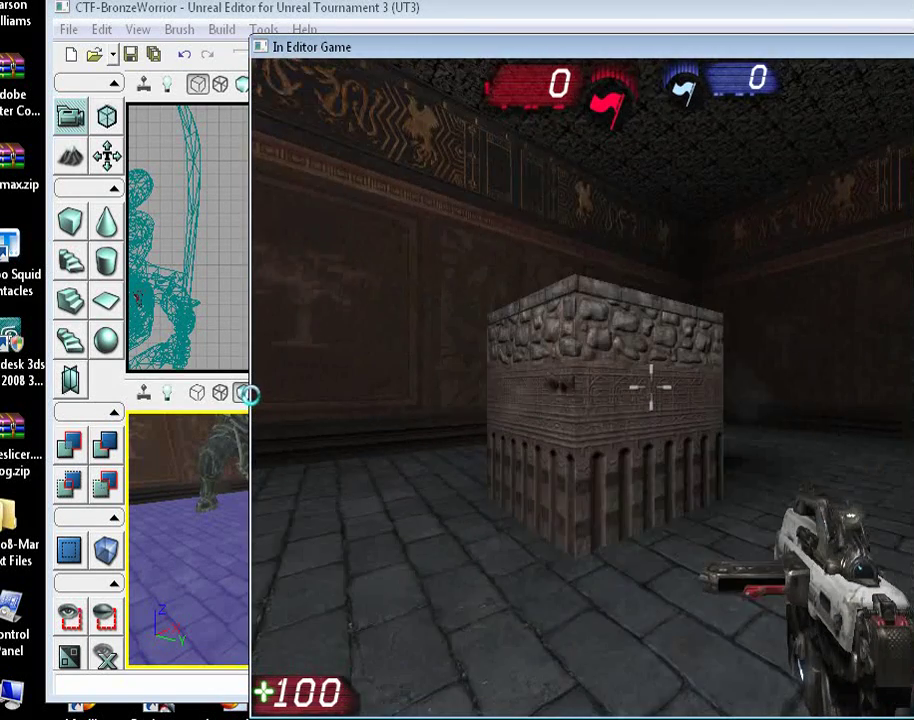
{"action": "key", "text": "w"}
{"action": "key", "text": "a"}
{"action": "key", "text": "s"}
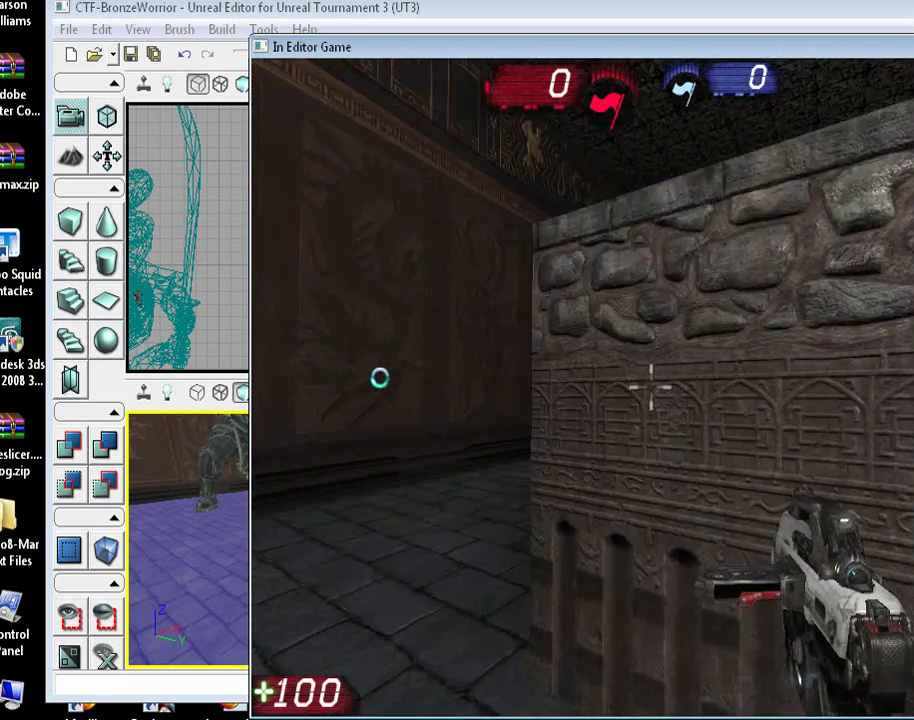
{"action": "key", "text": "a"}
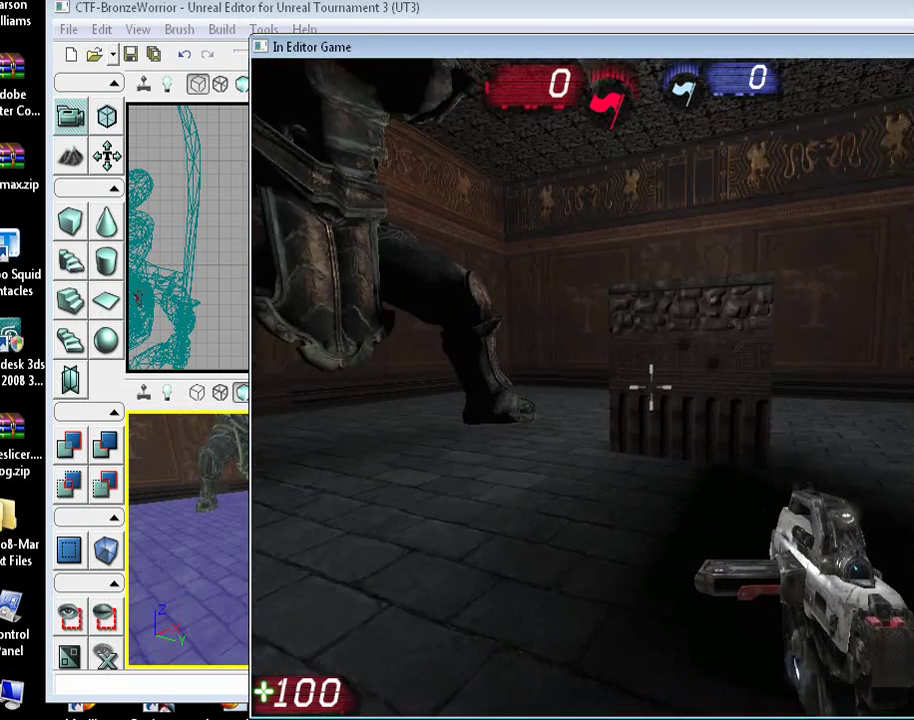
{"action": "key", "text": "w"}
{"action": "key", "text": "d"}
{"action": "key", "text": "w"}
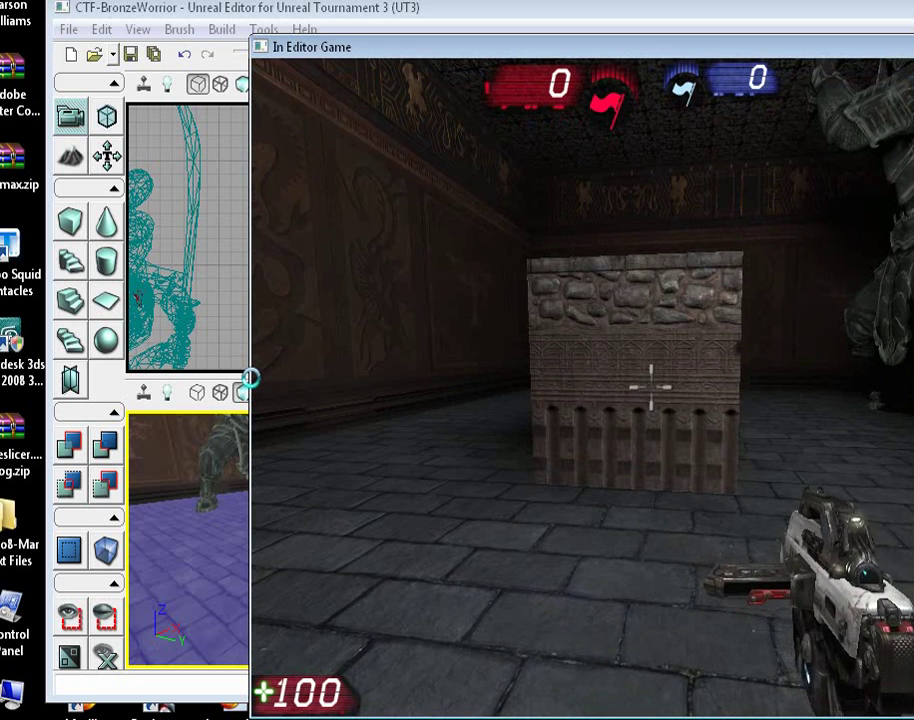
{"action": "key", "text": "Escape"}
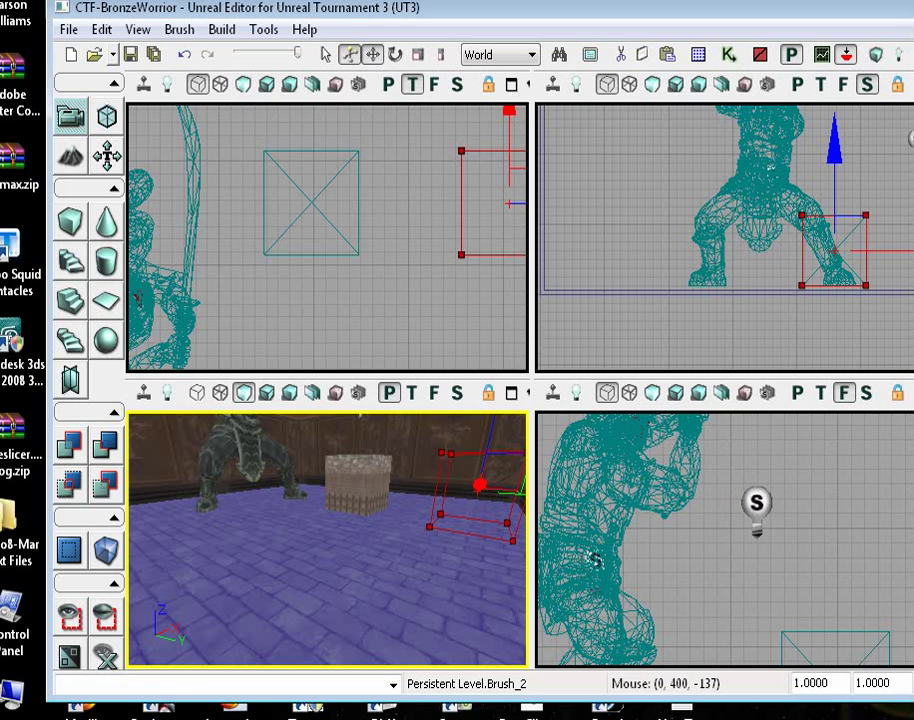